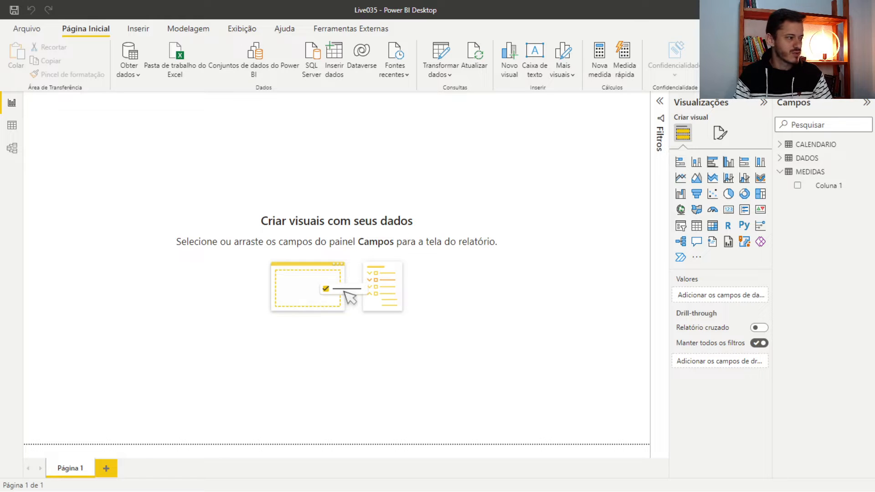
# Switch to the WordPad notes and add the line "→ O que é relacionamento" below the LIVE035 title
pyautogui.hotkey('alt', 'Tab')
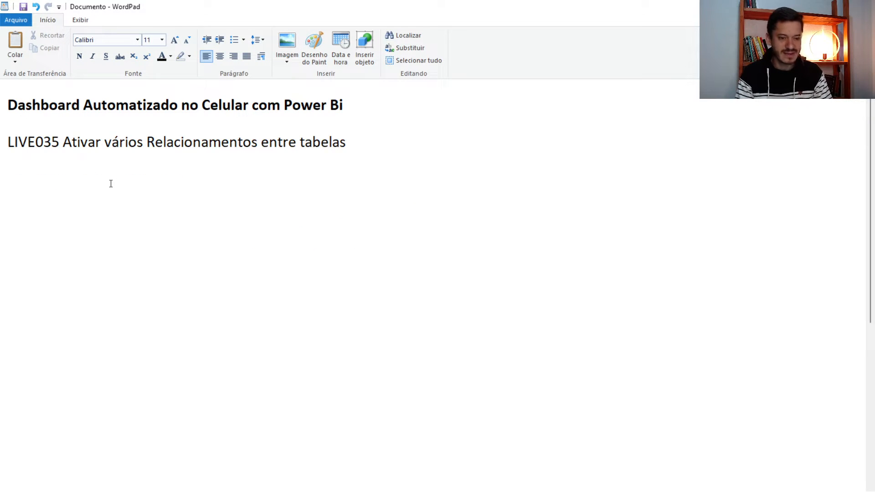
pyautogui.write('→ O que é relacionamento')
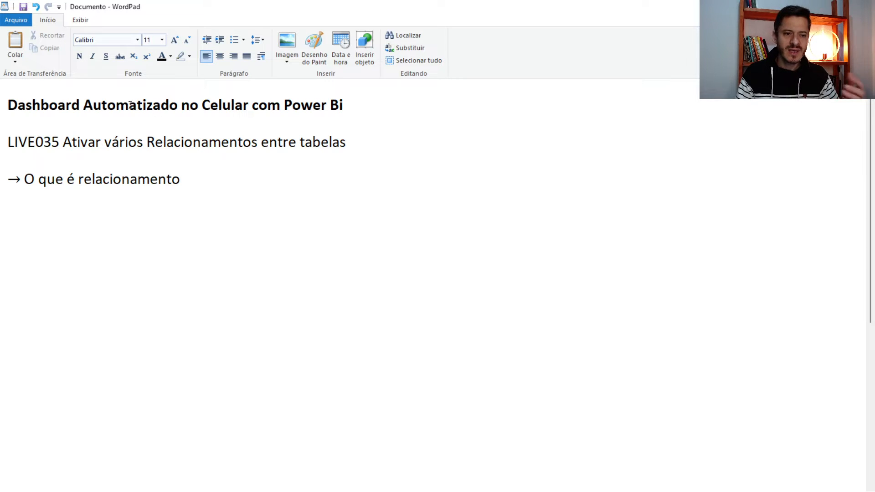
pyautogui.click(9, 103)
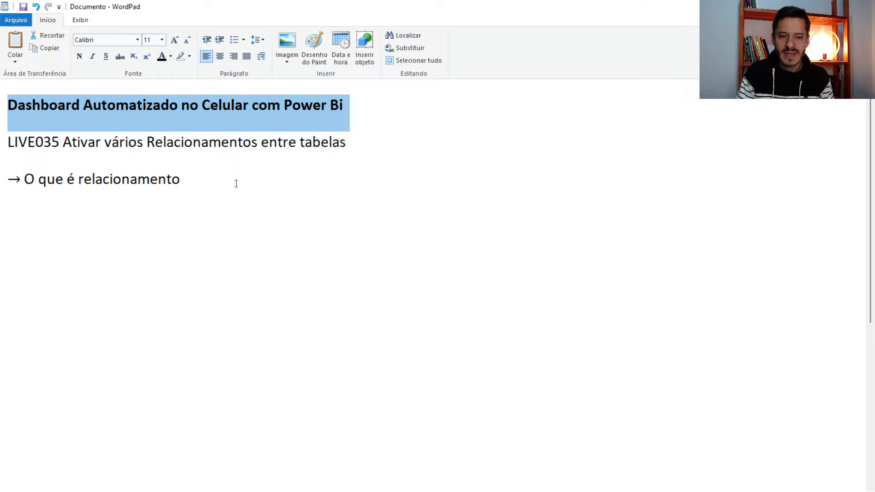
pyautogui.click(213, 183)
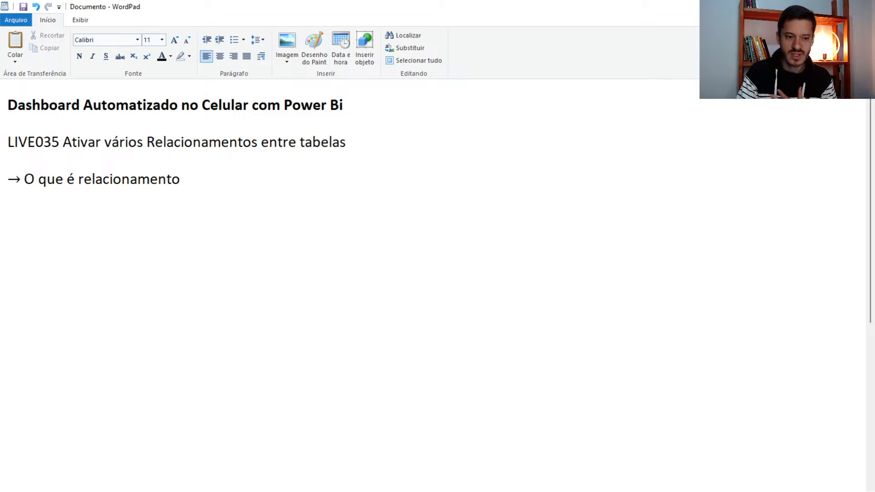
# Add an indented bullet point under the relationship heading that begins "O relacionamento entre tabelas"
pyautogui.press('Return')
pyautogui.press('BackSpace')
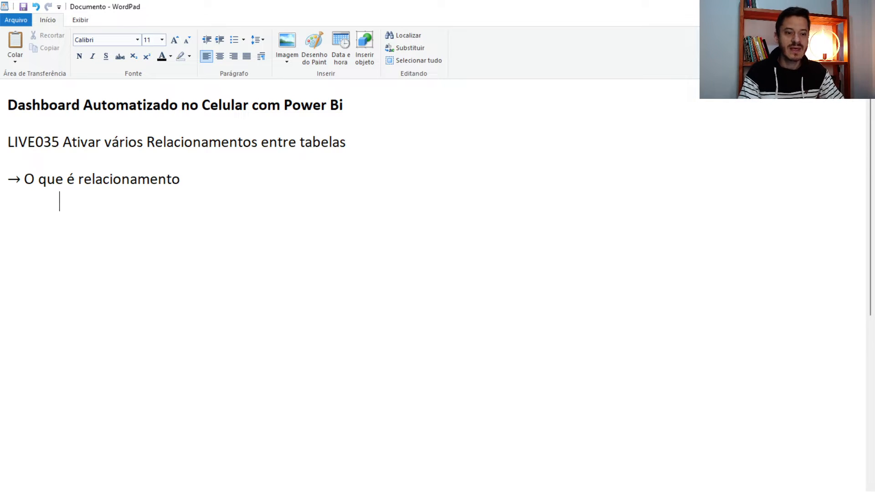
pyautogui.write('• ')
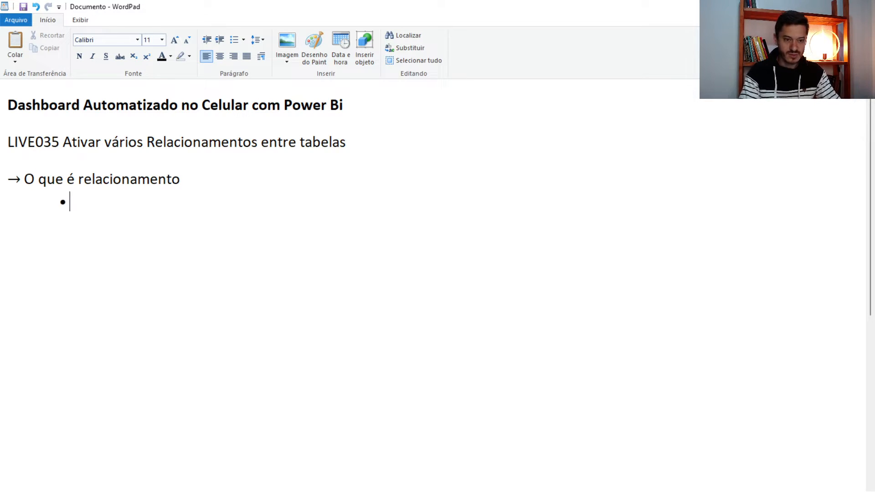
pyautogui.write('O relacionamento entre tabelça')
pyautogui.press('BackSpace')
pyautogui.press('BackSpace')
pyautogui.write('as')
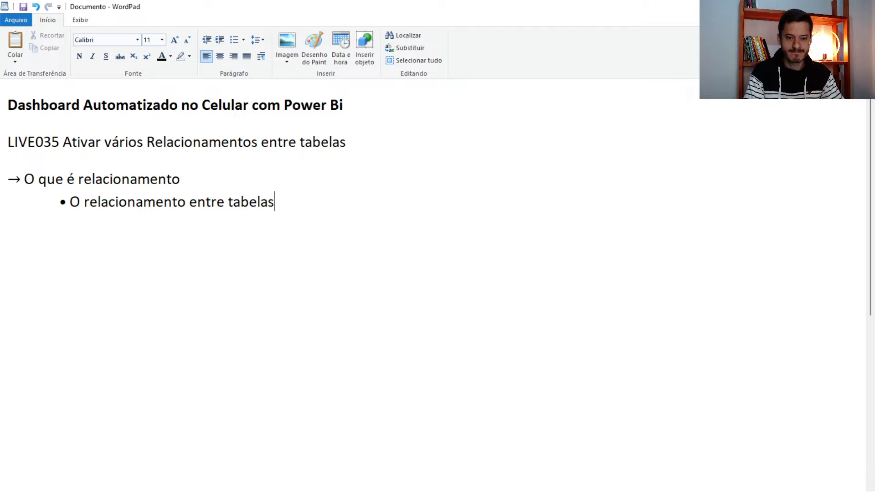
# Continue the bullet sentence with "acontece quando você mais de uma tabela"
pyautogui.write(' acontece wuand')
pyautogui.press('BackSpace')
pyautogui.press('BackSpace')
pyautogui.press('BackSpace')
pyautogui.press('BackSpace')
pyautogui.press('BackSpace')
pyautogui.write('quando vo')
pyautogui.write('cê mais d')
pyautogui.write('e de uma tabela')
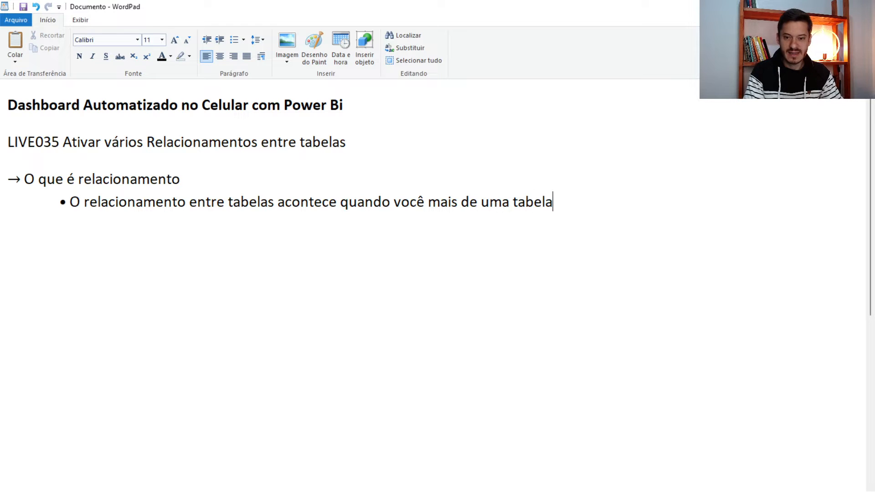
# Complete the bullet sentence with "no seu relatório (SEMPRE)"
pyautogui.write(' no seu relatórios')
pyautogui.press('BackSpace')
pyautogui.write('()')
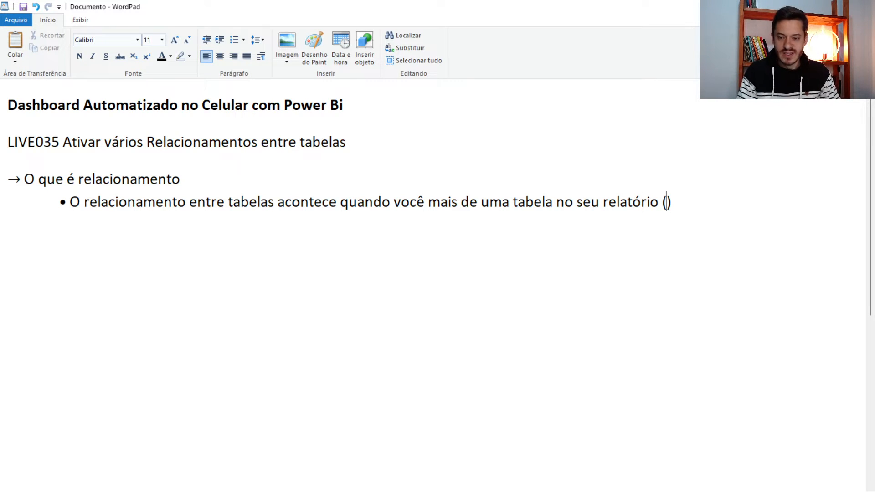
pyautogui.write('SM')
pyautogui.press('BackSpace')
pyautogui.write('EMPRE')
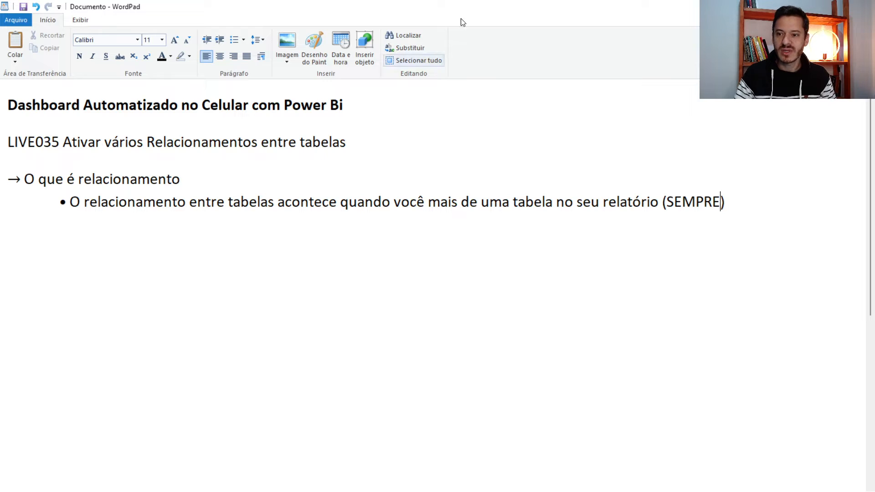
# Switch to Power BI Desktop and look through the fields of the CALENDARIO table
pyautogui.hotkey('alt', 'Tab')
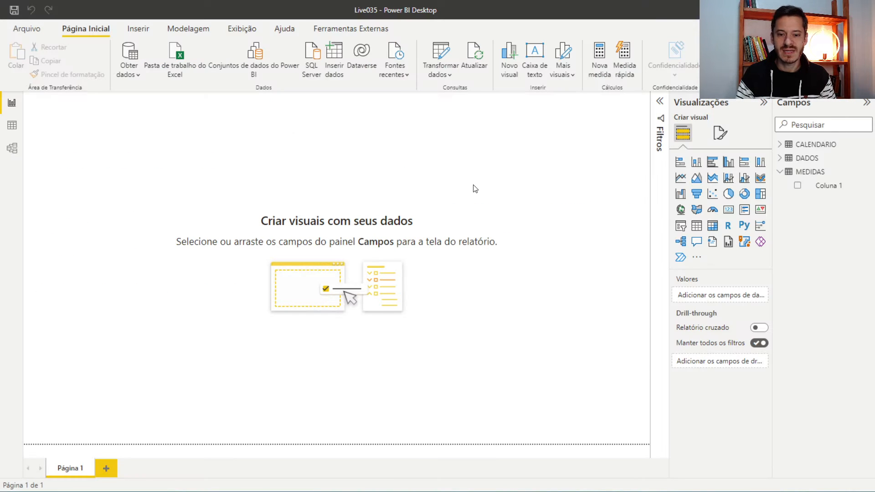
pyautogui.click(779, 145)
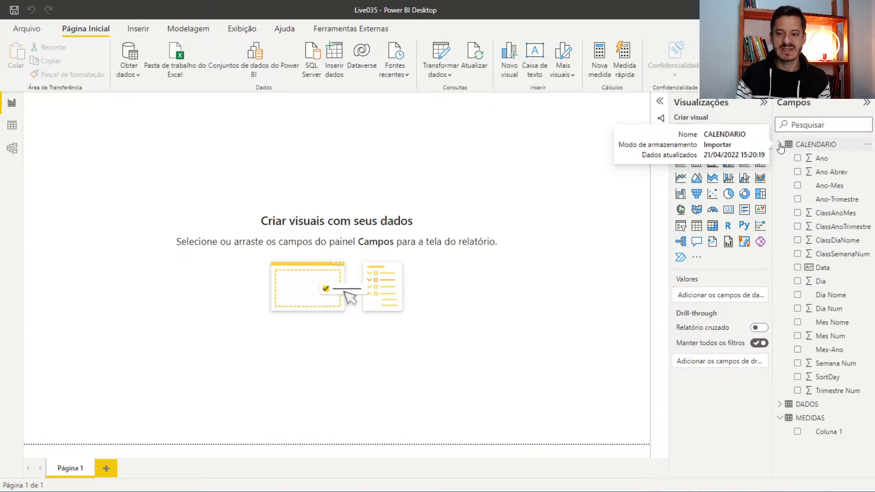
pyautogui.click(779, 145)
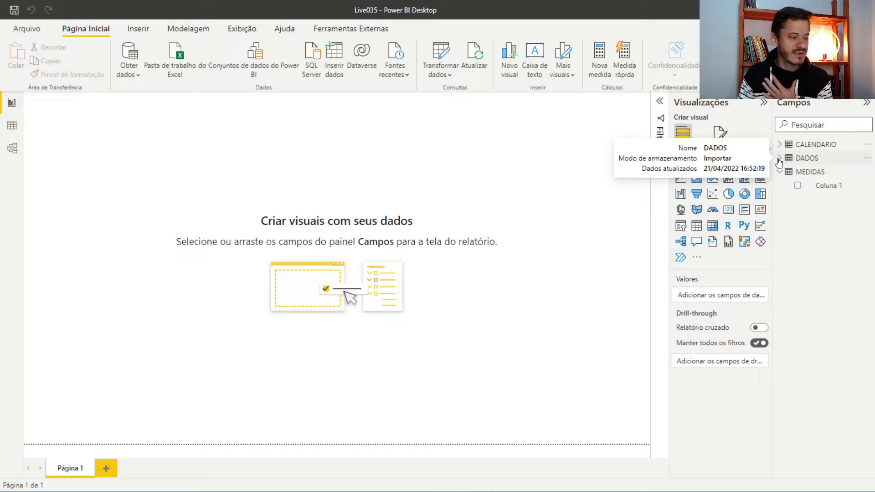
# Show the table data and examine the Data column and neighbouring columns of the CALENDARIO table
pyautogui.click(13, 128)
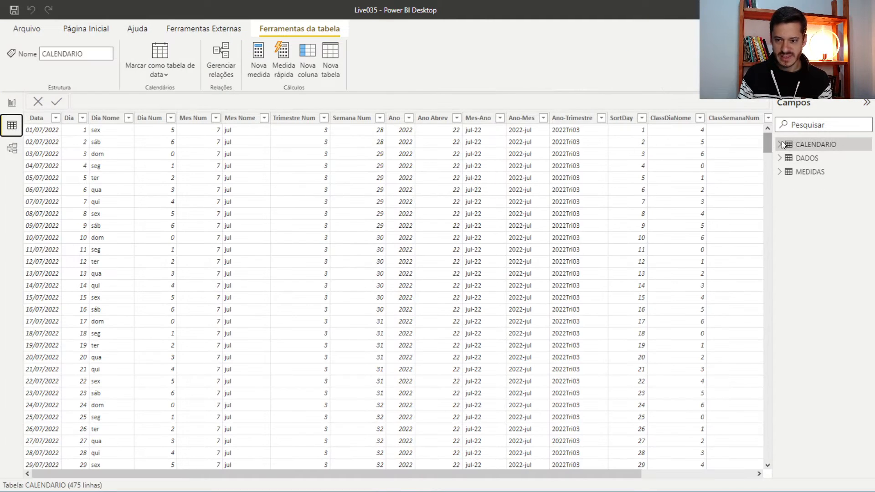
pyautogui.click(44, 118)
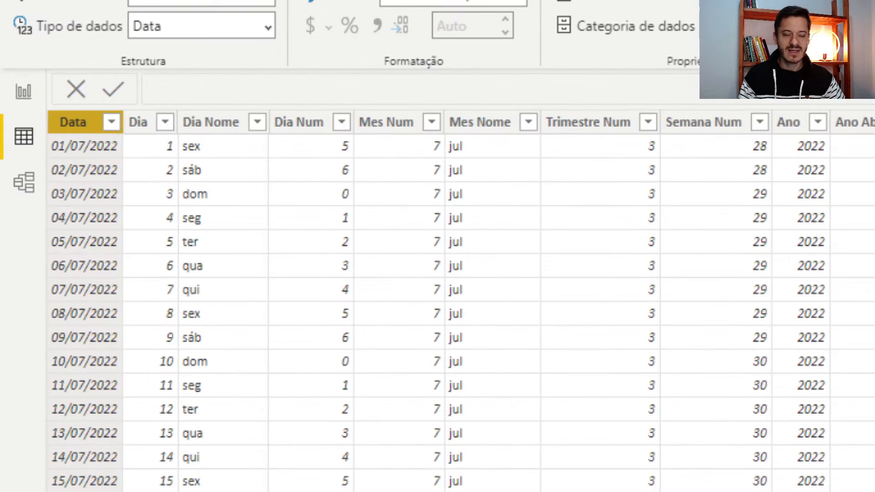
pyautogui.moveTo(84, 114)
pyautogui.mouseDown()
pyautogui.moveTo(97, 102)
pyautogui.moveTo(136, 106)
pyautogui.moveTo(176, 87)
pyautogui.moveTo(221, 91)
pyautogui.mouseUp()
pyautogui.moveTo(288, 114); pyautogui.dragTo(315, 98)
pyautogui.click(414, 95)
pyautogui.moveTo(496, 108); pyautogui.dragTo(508, 102)
pyautogui.press('Escape')
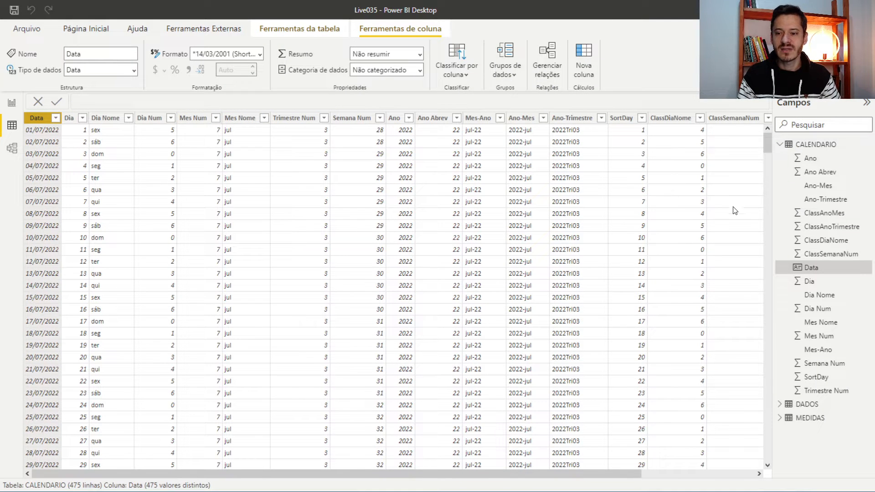
# Show the DADOS table's data and examine ID, QTE, DT_ENTRADA, DT_SAIDA and DT_BAIXA, especially in the first record
pyautogui.click(779, 144)
pyautogui.click(783, 158)
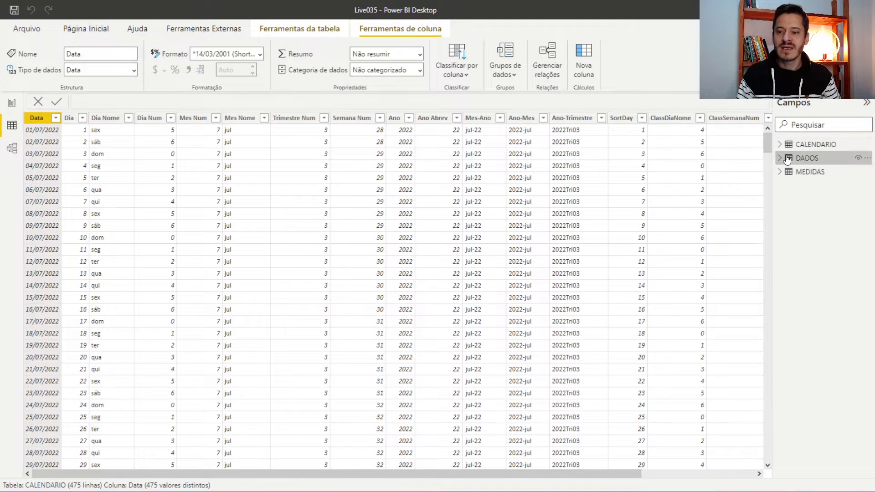
pyautogui.hotkey('ctrl', '1')
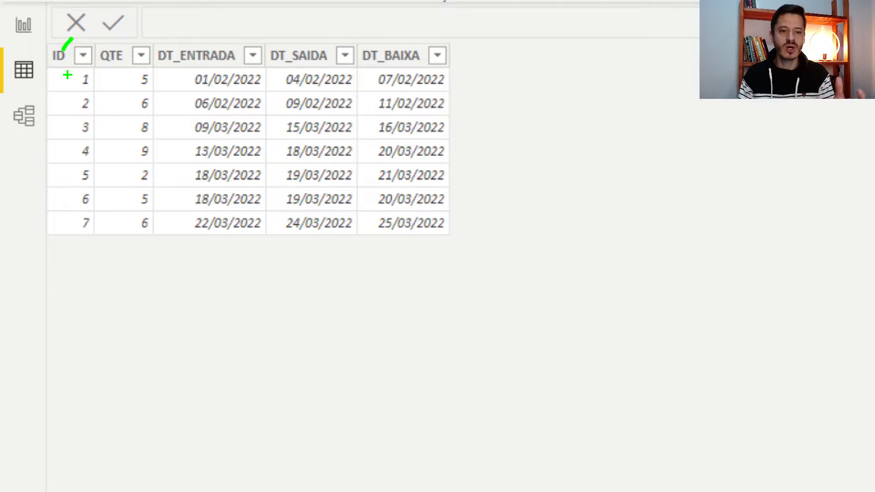
pyautogui.moveTo(126, 45); pyautogui.dragTo(137, 33)
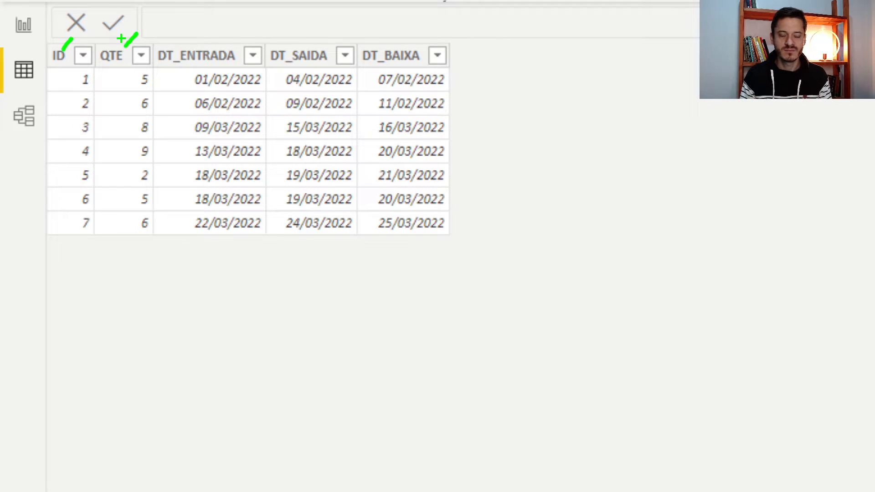
pyautogui.moveTo(206, 43); pyautogui.dragTo(217, 36)
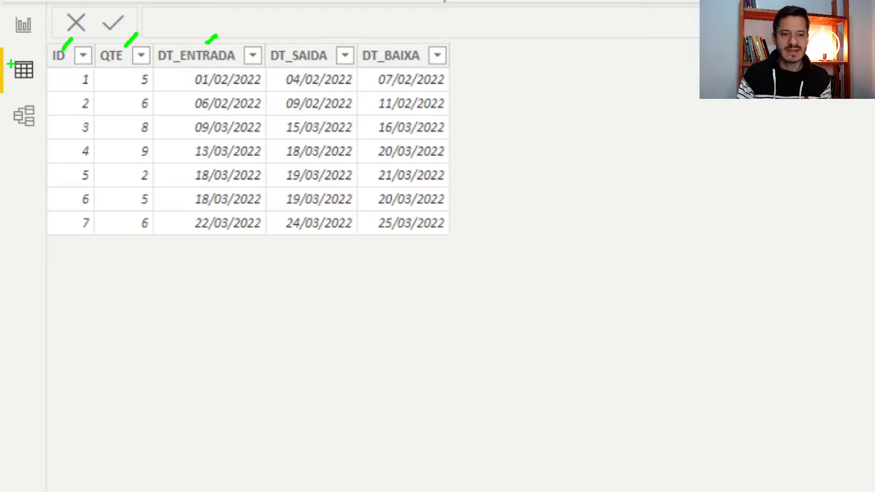
pyautogui.moveTo(46, 68)
pyautogui.mouseDown()
pyautogui.moveTo(294, 88)
pyautogui.moveTo(460, 89)
pyautogui.mouseUp()
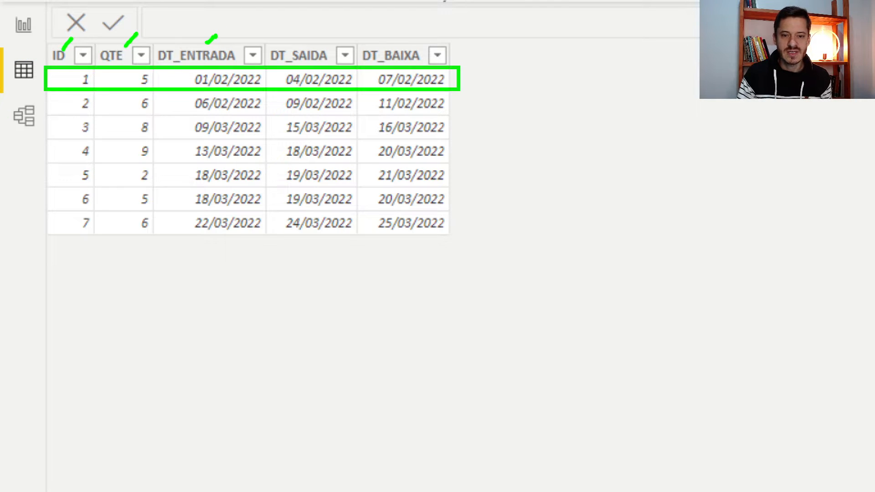
pyautogui.moveTo(167, 83); pyautogui.dragTo(177, 79)
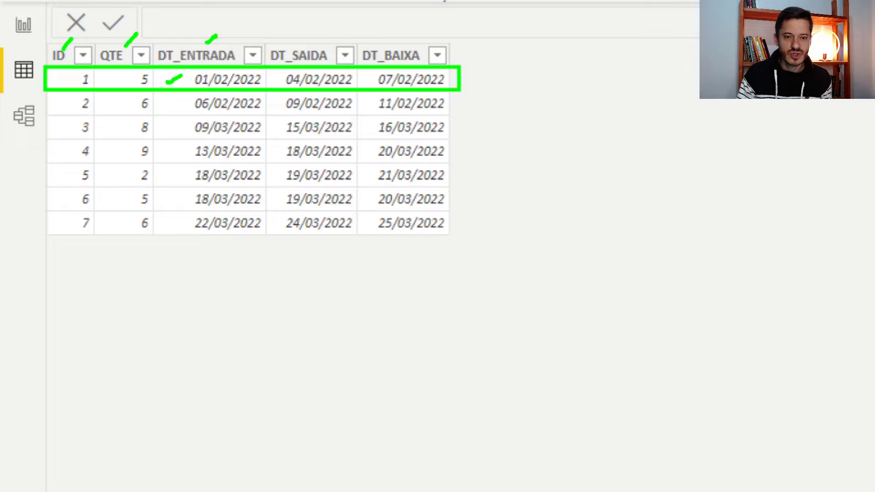
pyautogui.moveTo(306, 43); pyautogui.dragTo(326, 26)
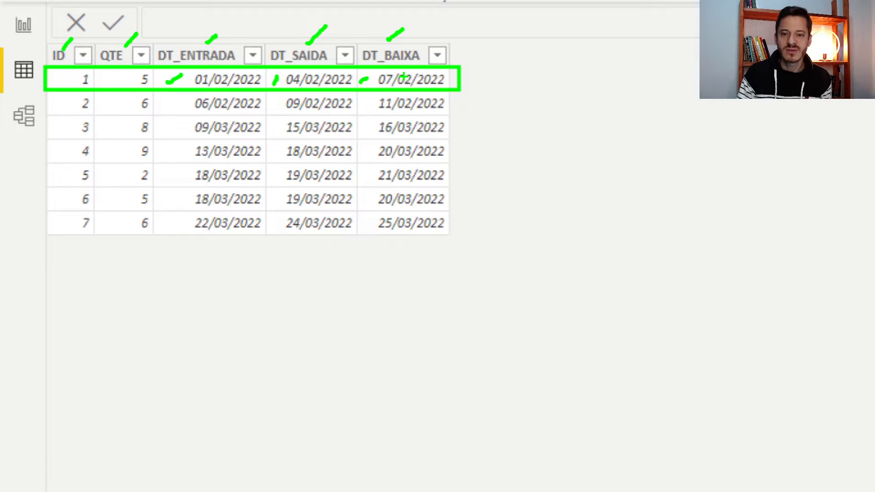
pyautogui.press('Escape')
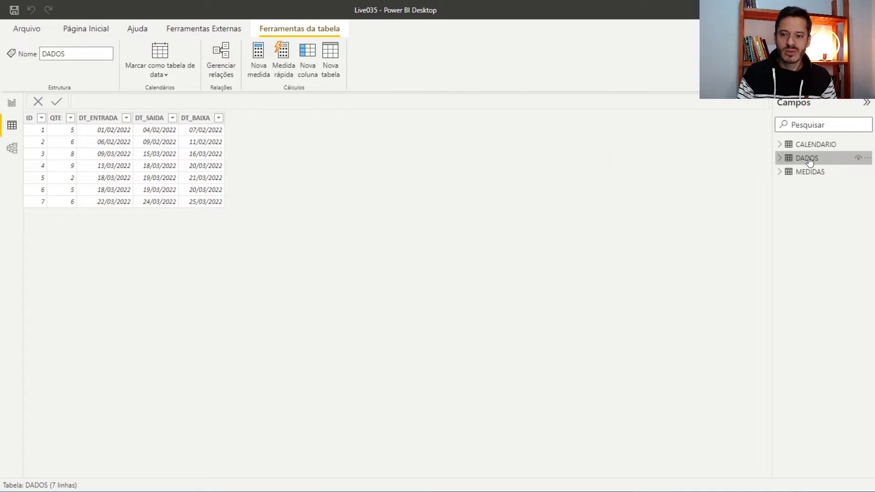
# View the MEDIDAS table's data, look at DADOS again and return to the report page
pyautogui.click(808, 177)
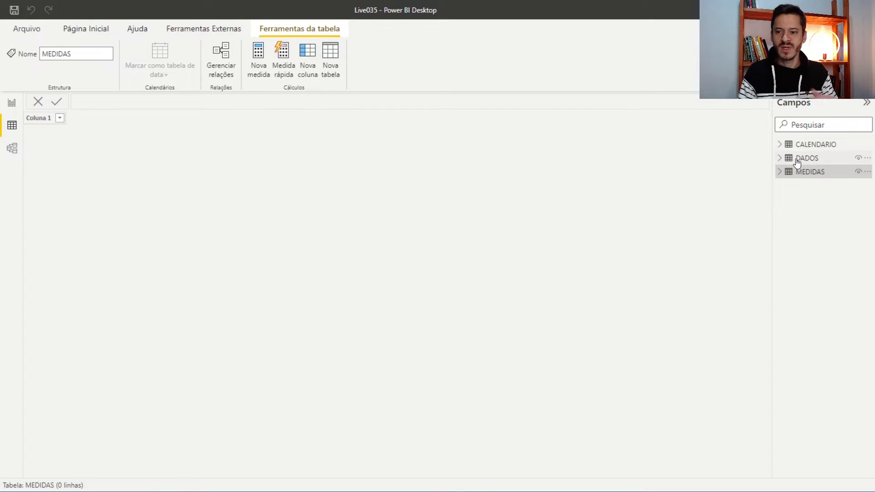
pyautogui.click(803, 160)
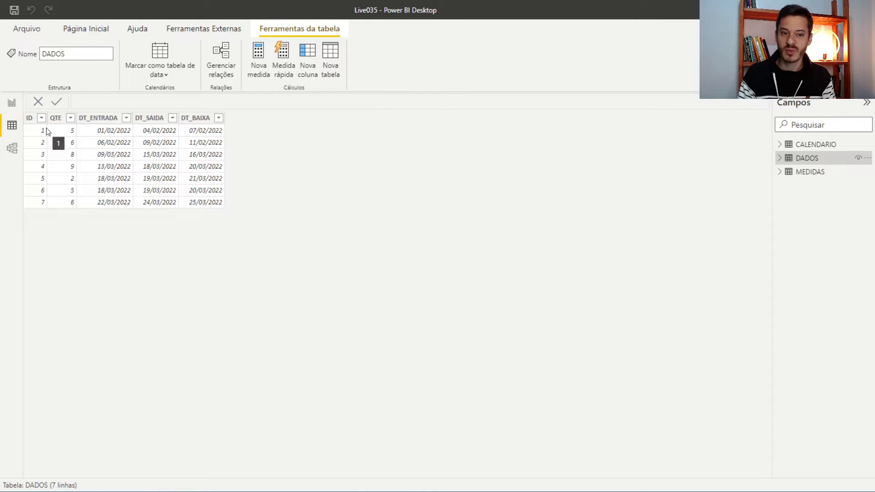
pyautogui.click(13, 104)
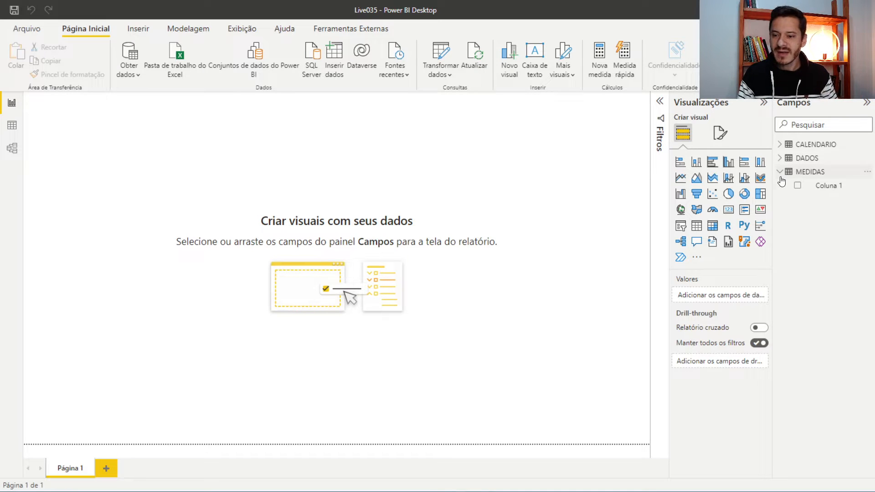
# Reopen the DADOS table's data and examine the QTE and DT_ENTRADA columns
pyautogui.click(12, 126)
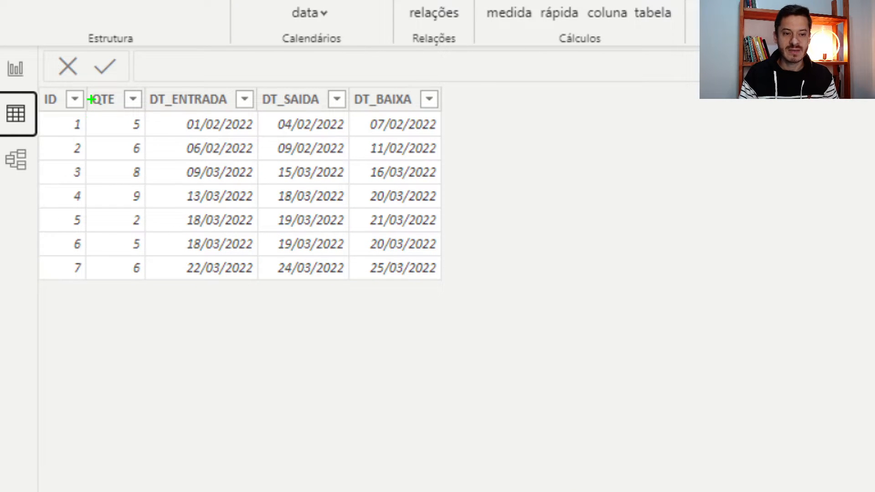
pyautogui.moveTo(82, 82)
pyautogui.mouseDown()
pyautogui.moveTo(132, 107)
pyautogui.moveTo(236, 136)
pyautogui.mouseUp()
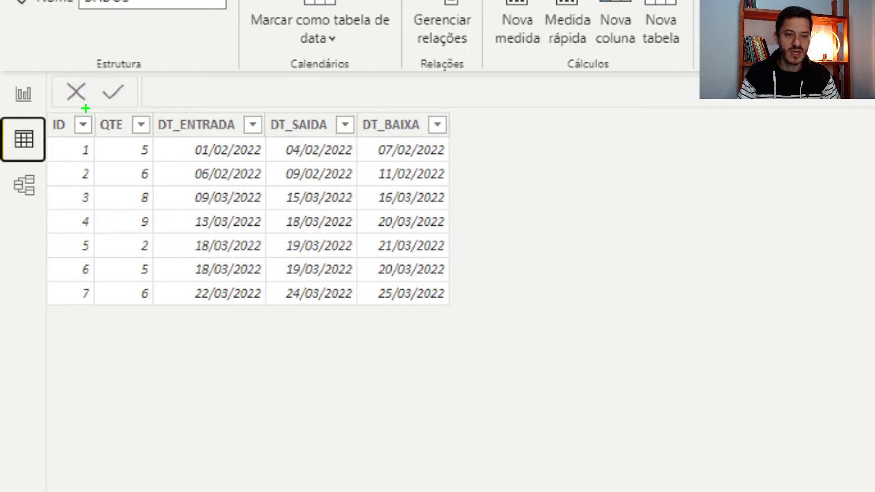
pyautogui.moveTo(97, 109); pyautogui.dragTo(152, 239)
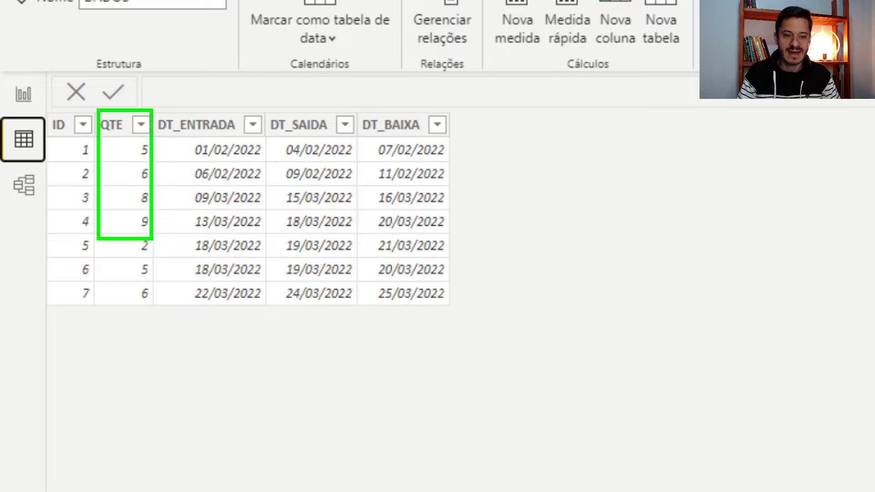
pyautogui.moveTo(151, 95)
pyautogui.mouseDown()
pyautogui.moveTo(235, 146)
pyautogui.moveTo(262, 242)
pyautogui.moveTo(266, 236)
pyautogui.mouseUp()
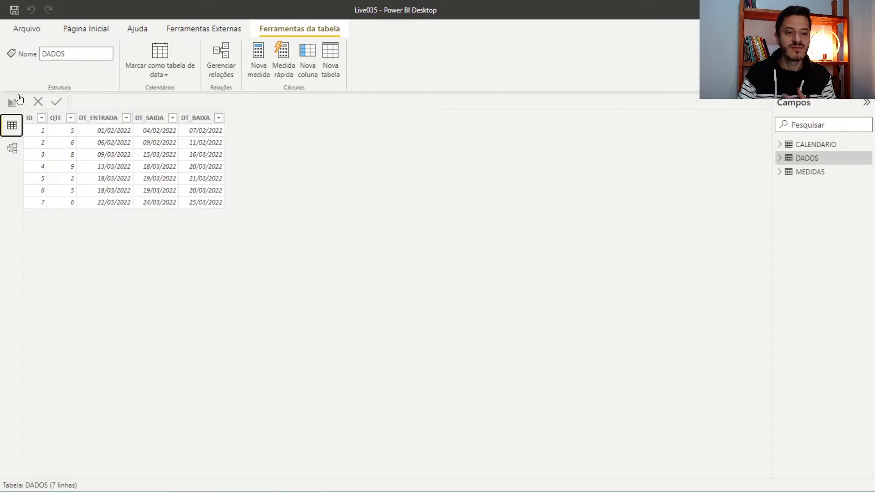
# Return to the report page and select the MEDIDAS table
pyautogui.click(24, 94)
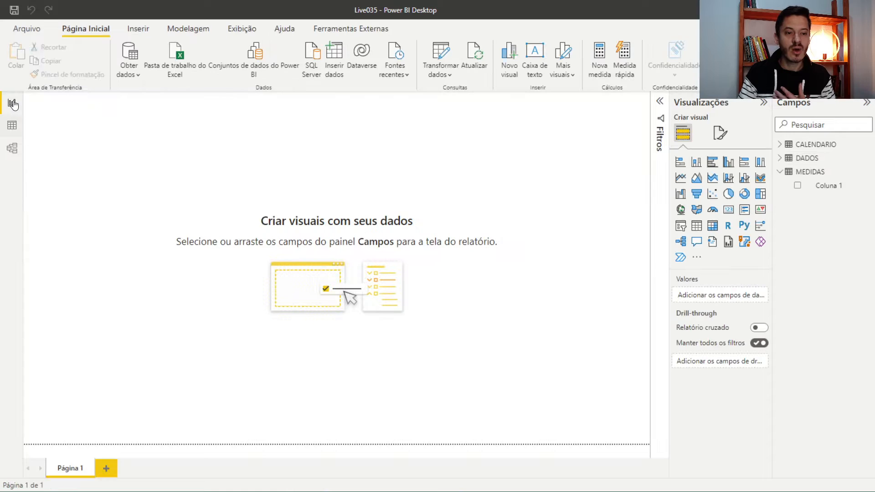
pyautogui.rightClick(802, 173)
pyautogui.click(802, 173)
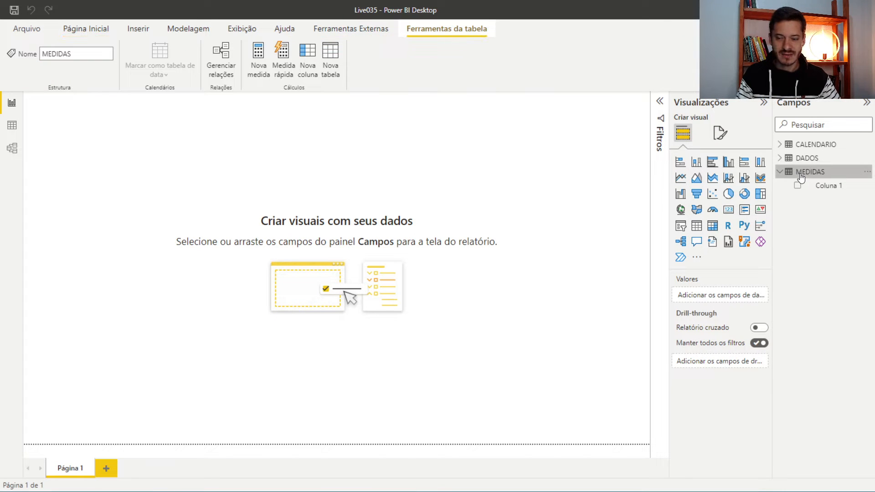
pyautogui.click(595, 215)
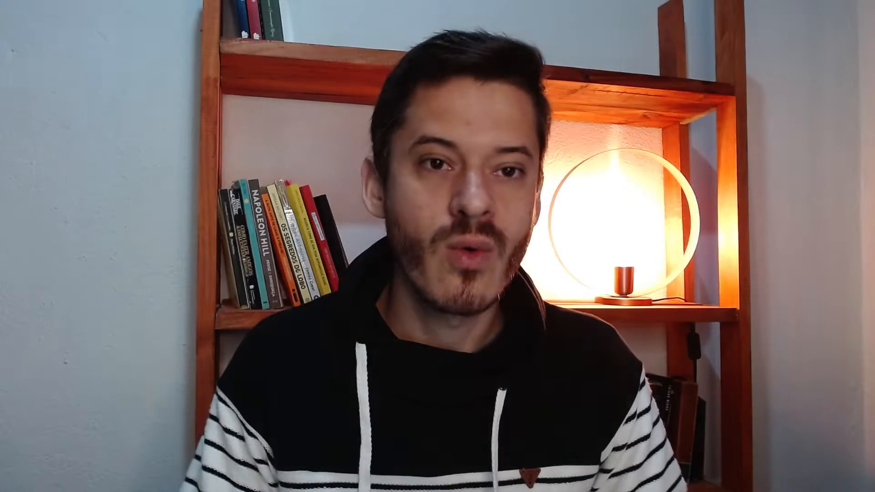
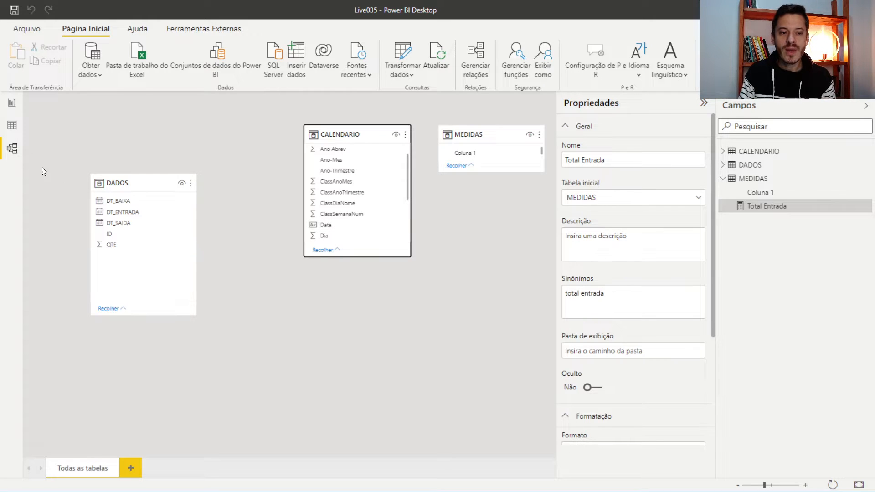
# Look at the report page's Total Entrada table, then examine the DT_ENTRADA column in the DADOS data
pyautogui.click(11, 125)
pyautogui.click(12, 102)
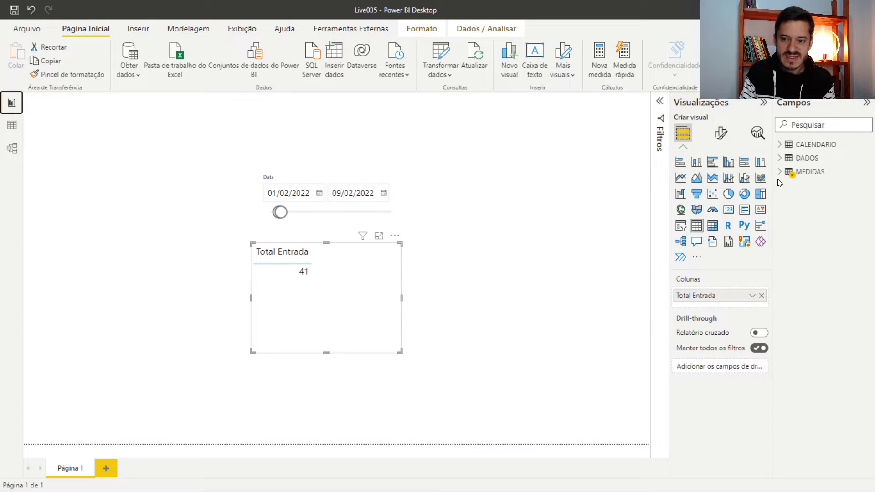
pyautogui.click(13, 126)
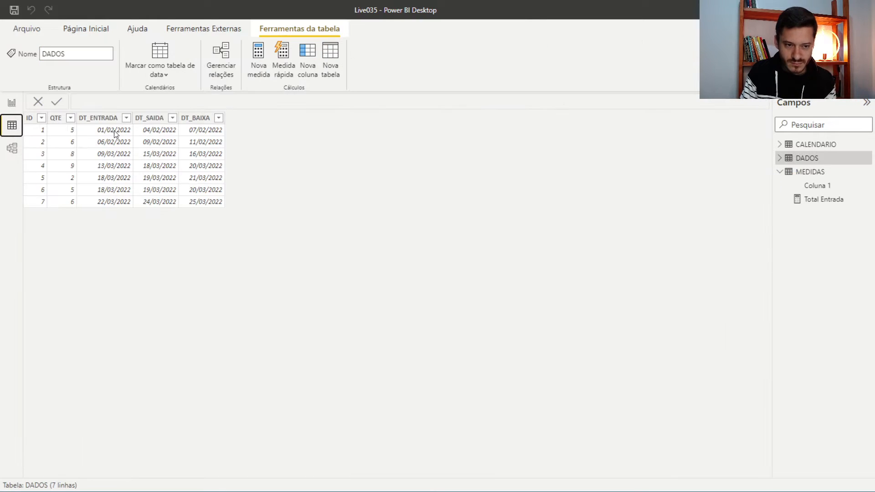
pyautogui.click(109, 119)
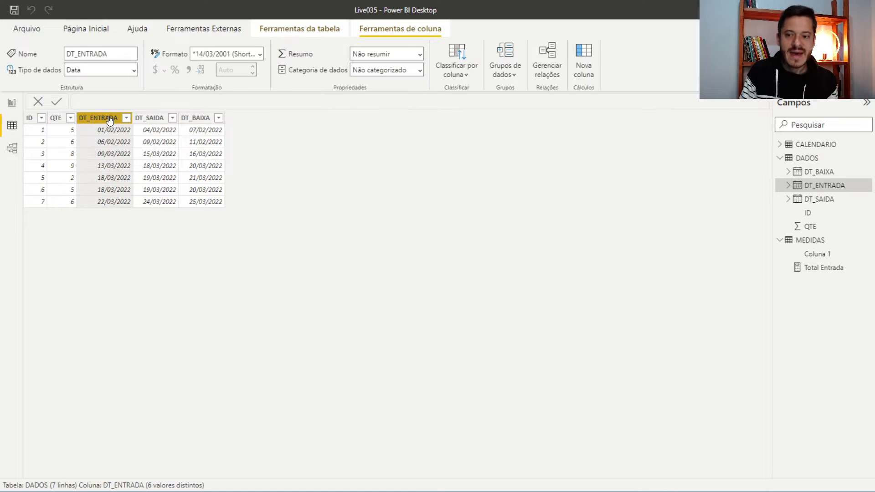
# Examine the Data column of the CALENDARIO table and return to the DADOS table's data
pyautogui.click(780, 145)
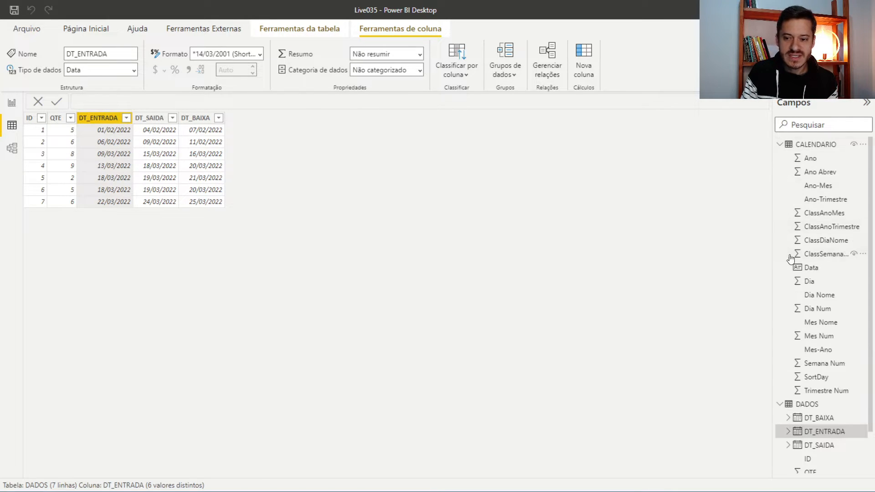
pyautogui.click(804, 145)
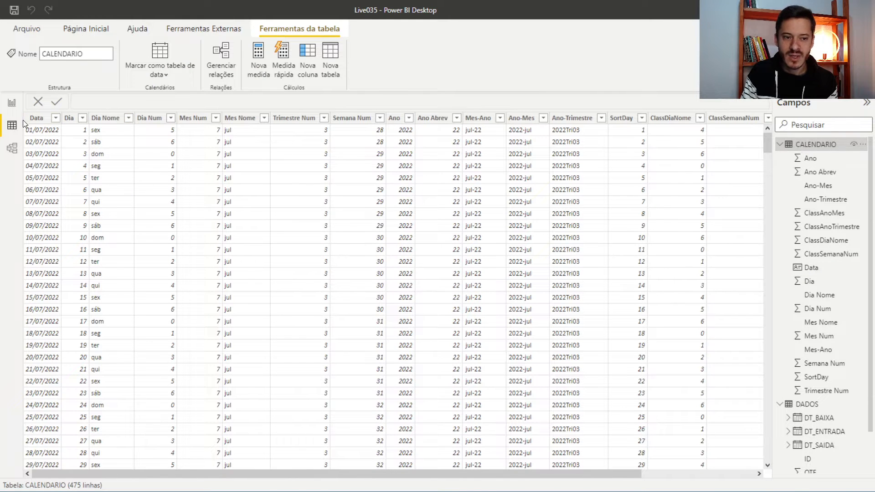
pyautogui.click(37, 118)
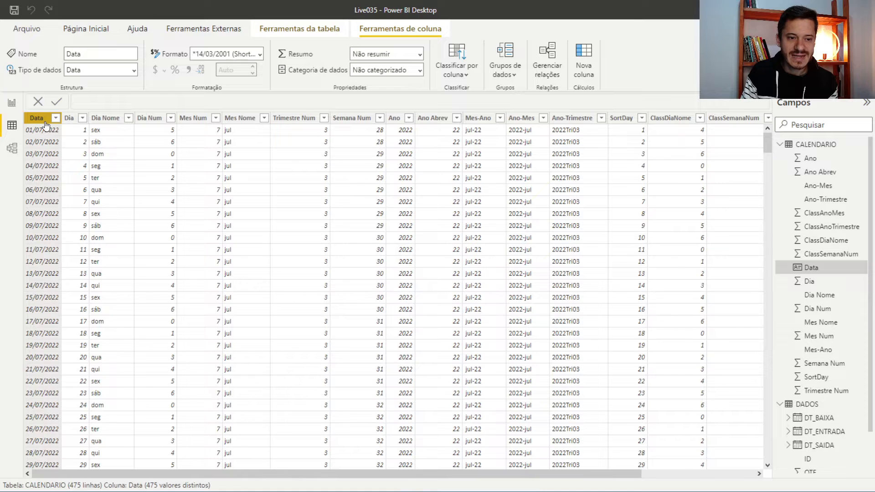
pyautogui.click(780, 145)
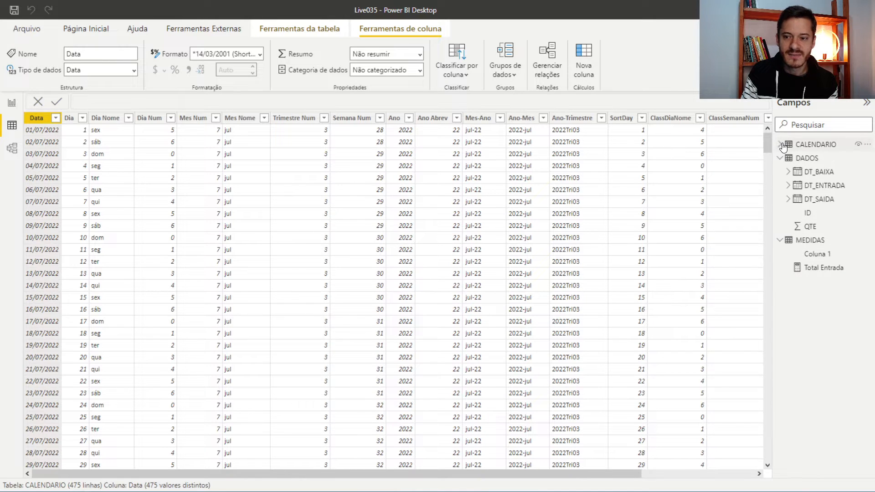
pyautogui.click(799, 161)
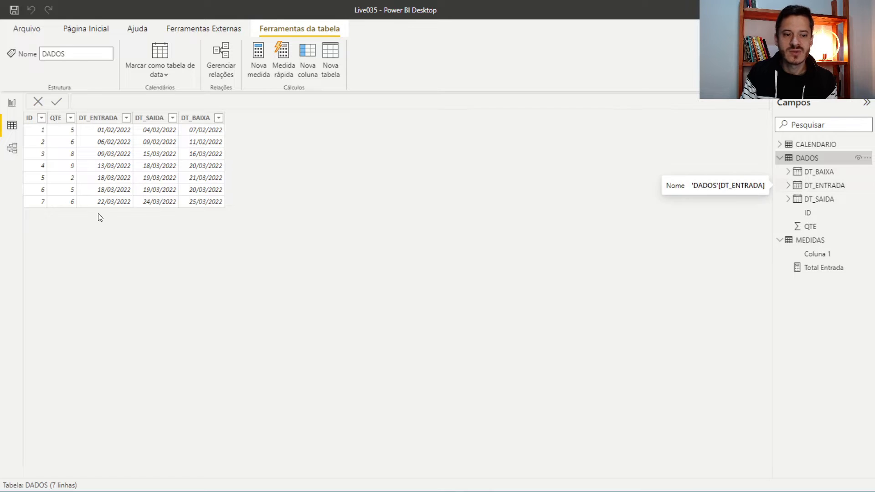
# Relate CALENDARIO's Data column to DADOS's DT_ENTRADA in the model, then review the relationship's settings and accept them
pyautogui.click(12, 148)
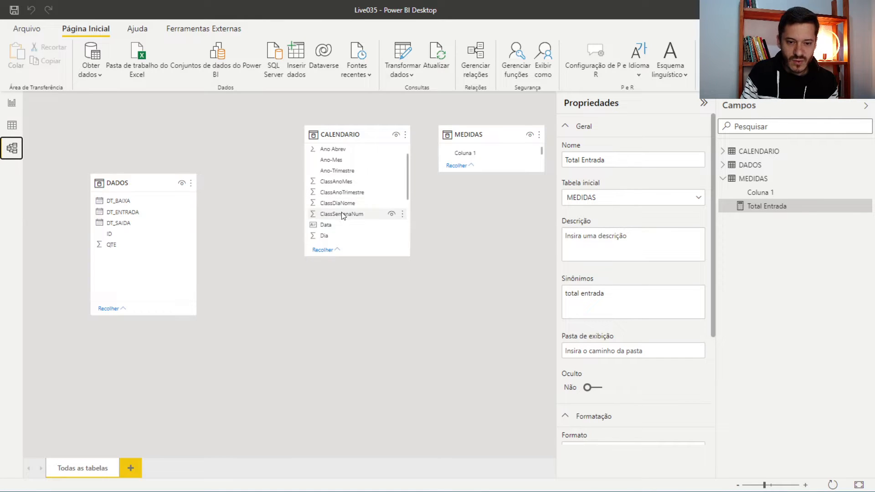
pyautogui.moveTo(335, 224); pyautogui.dragTo(155, 211)
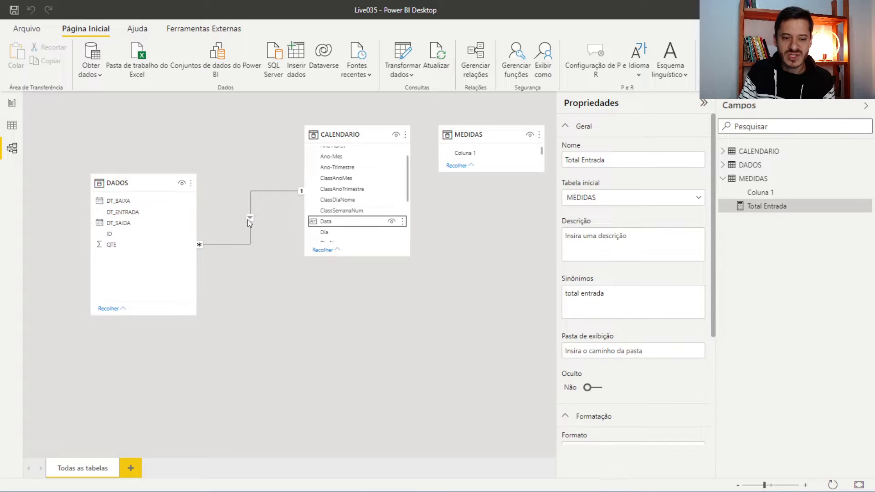
pyautogui.doubleClick(250, 217)
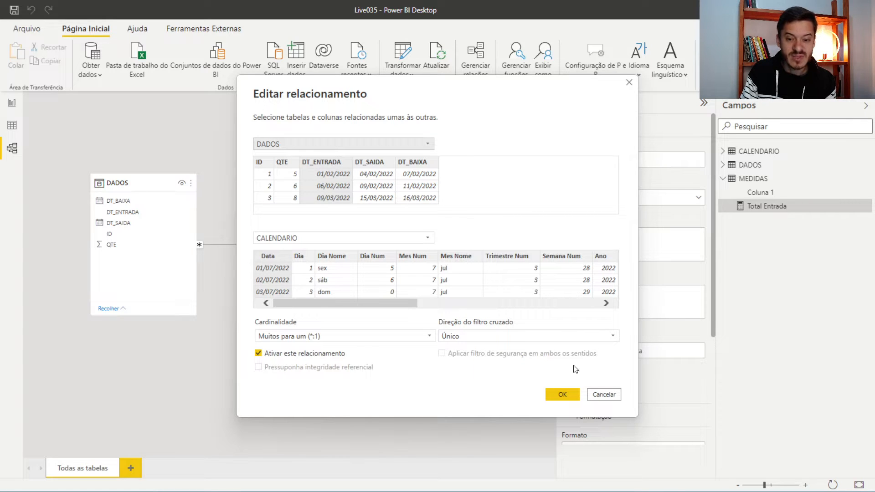
pyautogui.click(552, 395)
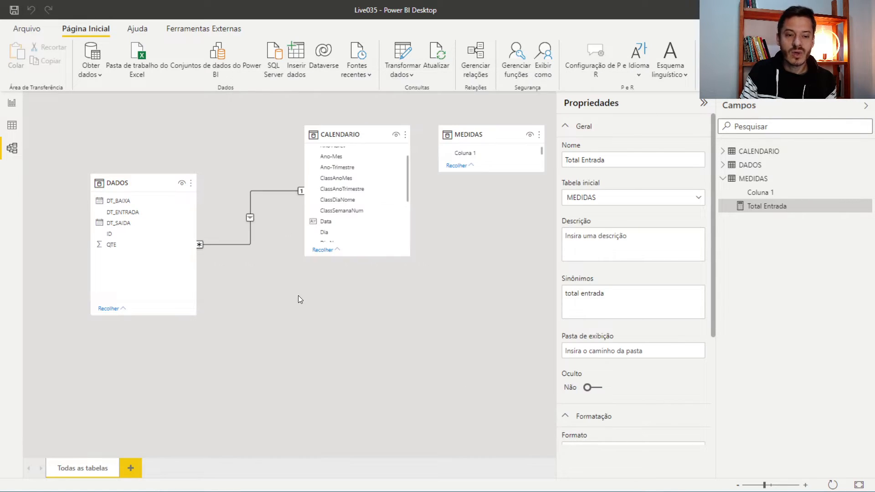
# Check the Total Entrada table on the report page against the Data slicer's date range
pyautogui.click(12, 105)
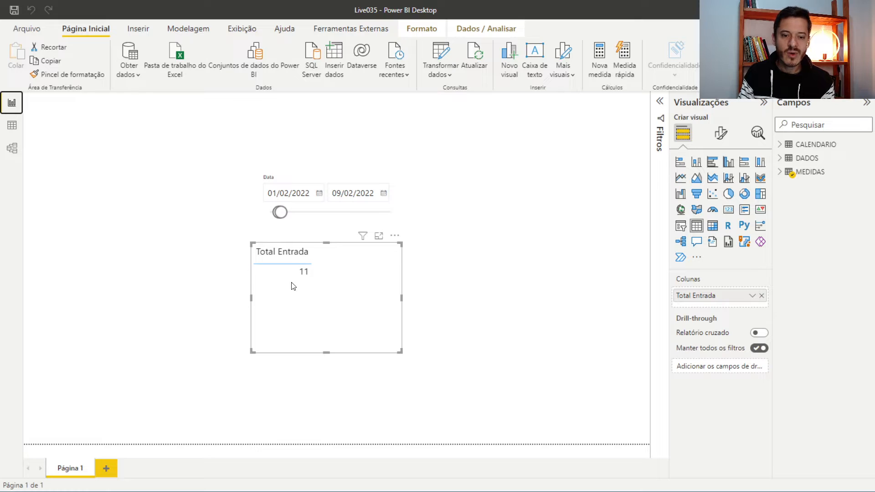
pyautogui.click(286, 185)
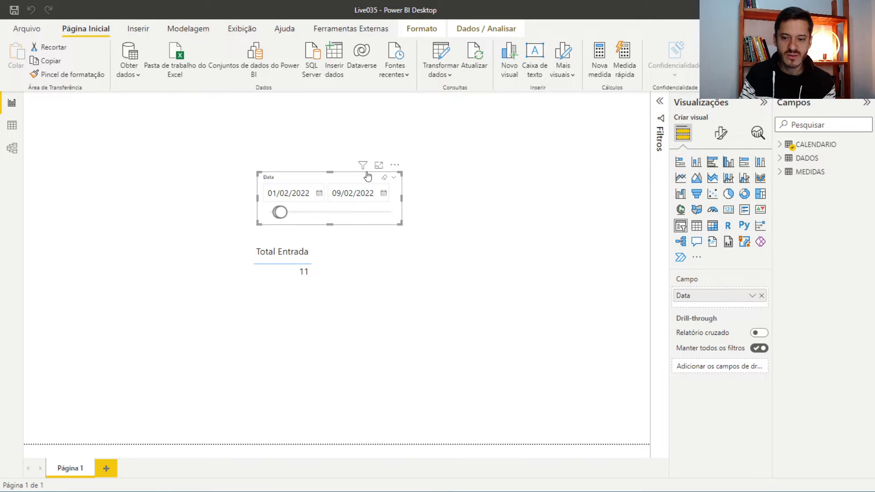
pyautogui.click(303, 293)
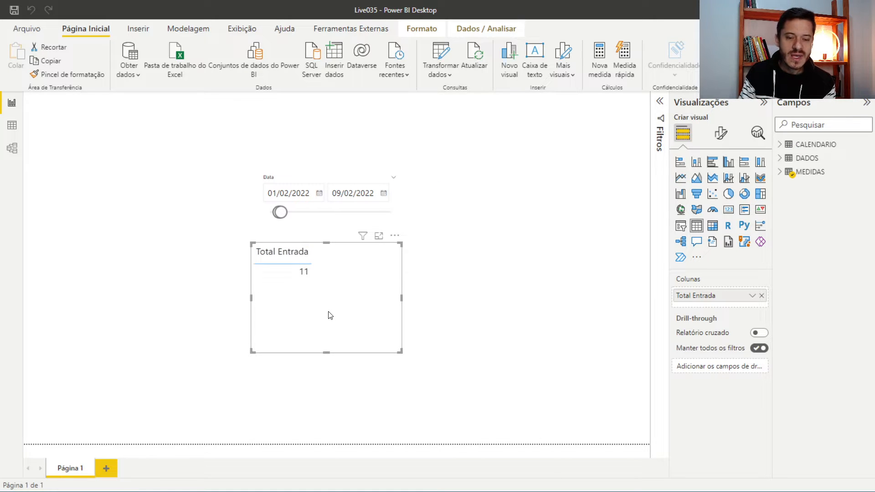
# Shift the Total Entrada table slightly to the right and add DADOS's ID field as its first column
pyautogui.moveTo(330, 315); pyautogui.dragTo(337, 316)
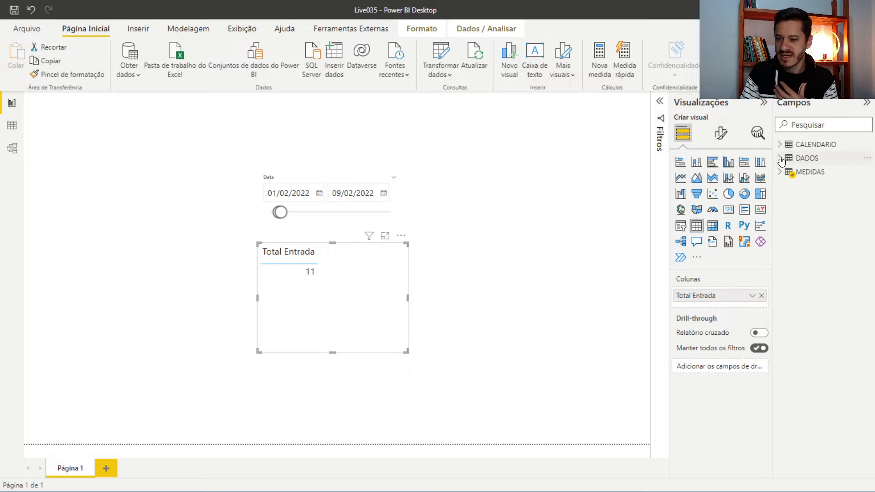
pyautogui.click(795, 160)
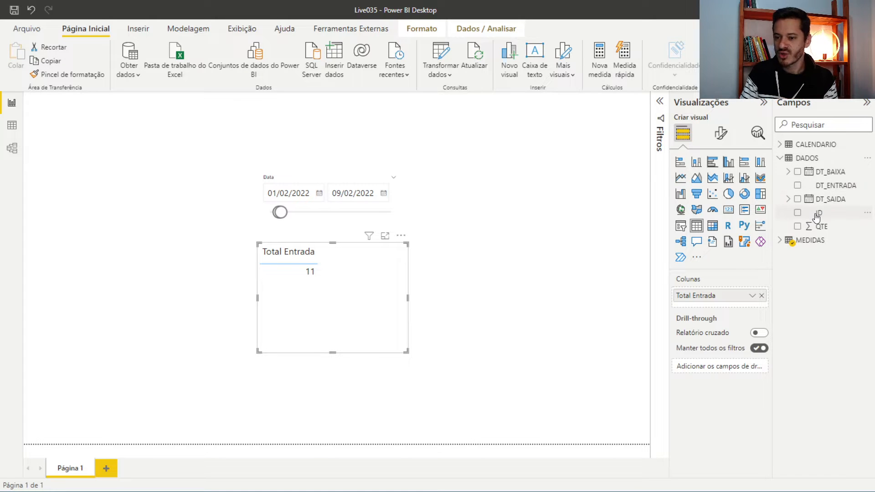
pyautogui.moveTo(817, 218); pyautogui.dragTo(741, 294)
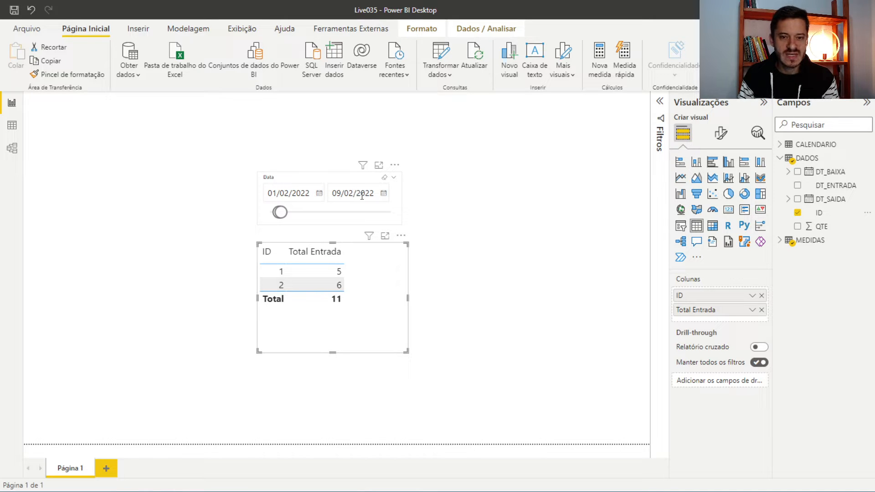
# Show the DADOS data and mark QTE, DT_ENTRADA and DT_SAIDA for the first two records, then clear the markings
pyautogui.click(12, 125)
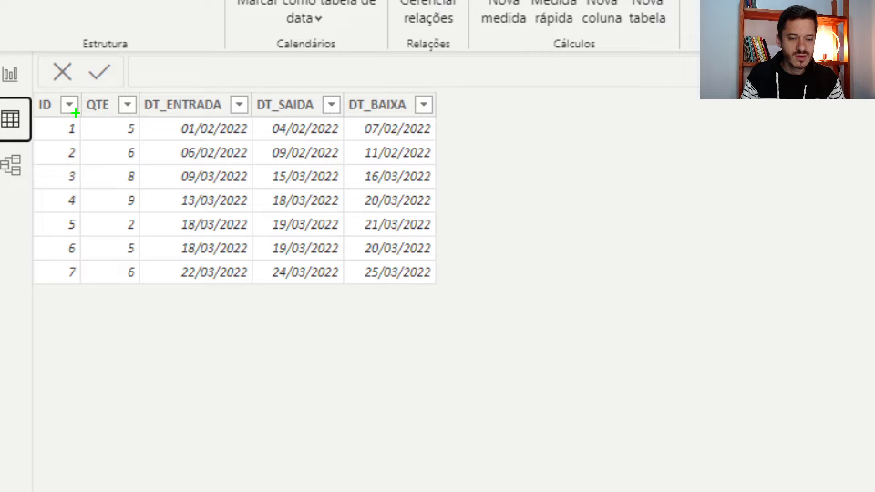
pyautogui.moveTo(77, 114)
pyautogui.mouseDown()
pyautogui.moveTo(96, 125)
pyautogui.moveTo(270, 149)
pyautogui.moveTo(255, 166)
pyautogui.mouseUp()
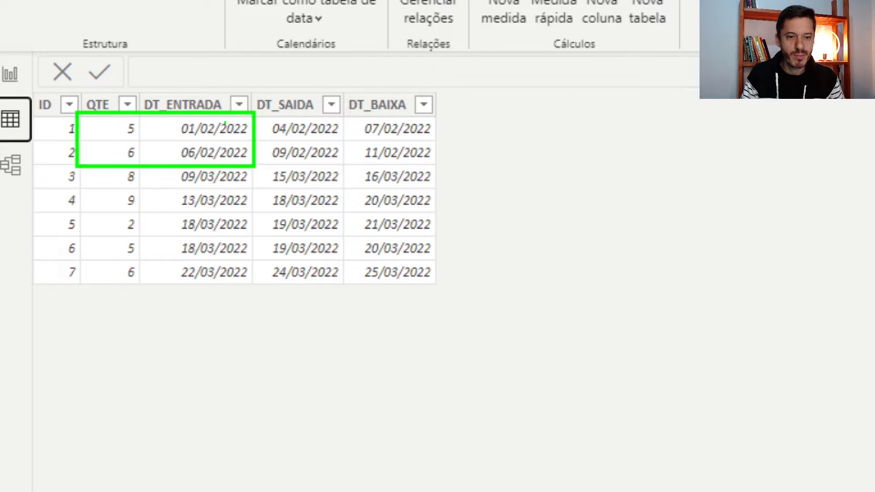
pyautogui.moveTo(194, 35); pyautogui.dragTo(193, 68)
pyautogui.moveTo(176, 59); pyautogui.dragTo(203, 71)
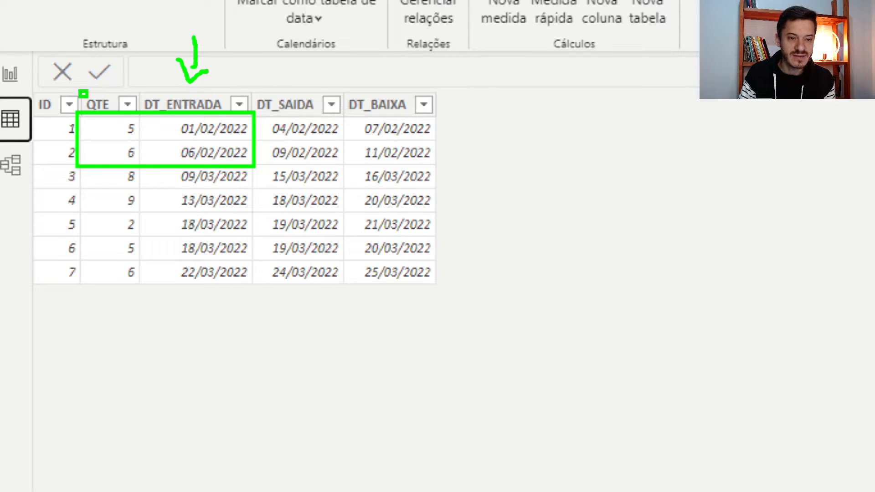
pyautogui.moveTo(81, 91); pyautogui.dragTo(139, 167)
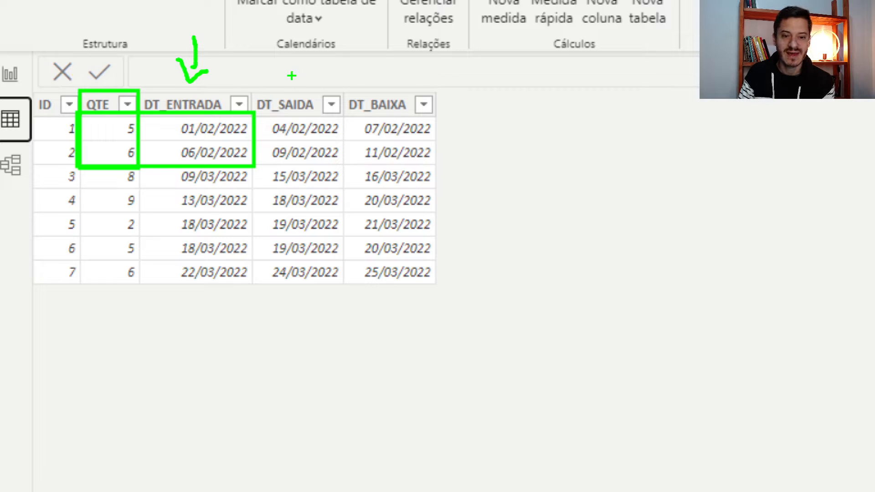
pyautogui.moveTo(254, 92)
pyautogui.mouseDown()
pyautogui.moveTo(282, 138)
pyautogui.moveTo(331, 173)
pyautogui.moveTo(346, 168)
pyautogui.mouseUp()
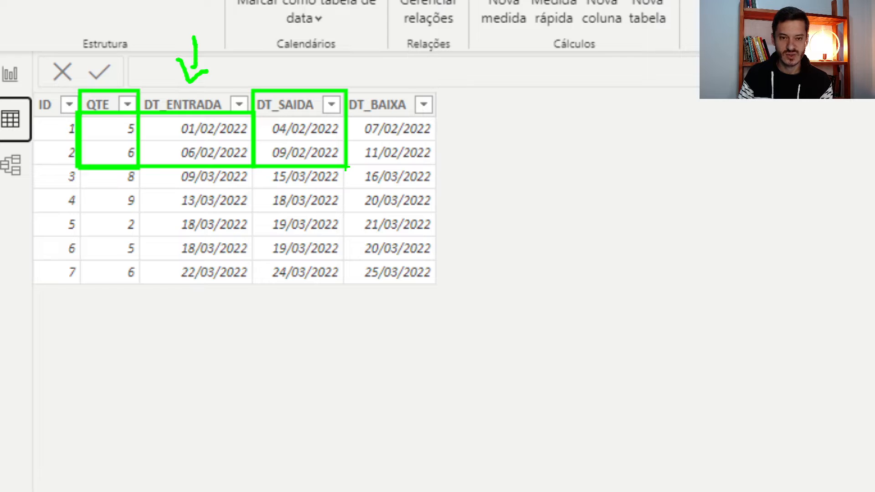
pyautogui.press('Escape')
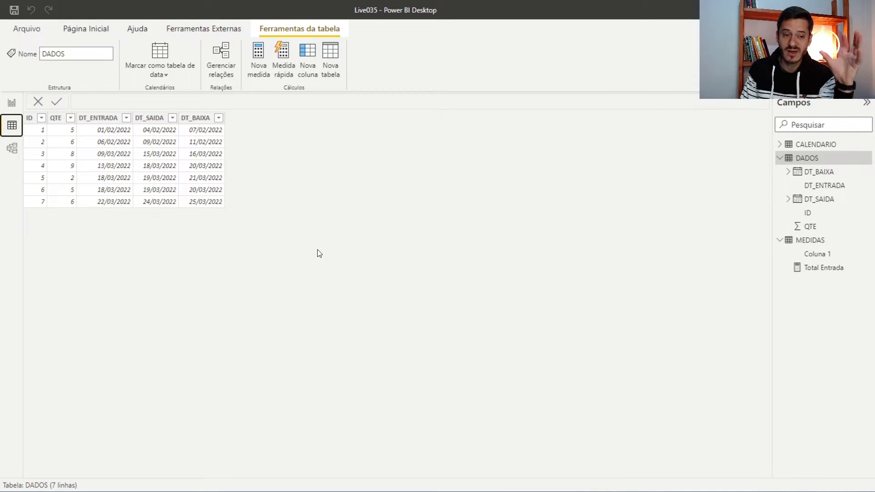
# View the model briefly, examine the DT_SAIDA column in the DADOS data and return to the report page
pyautogui.click(12, 148)
pyautogui.click(13, 122)
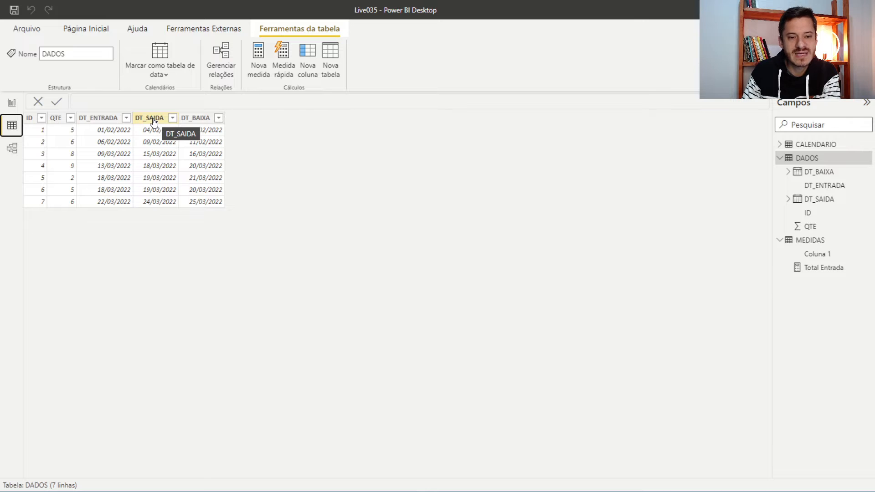
pyautogui.click(12, 102)
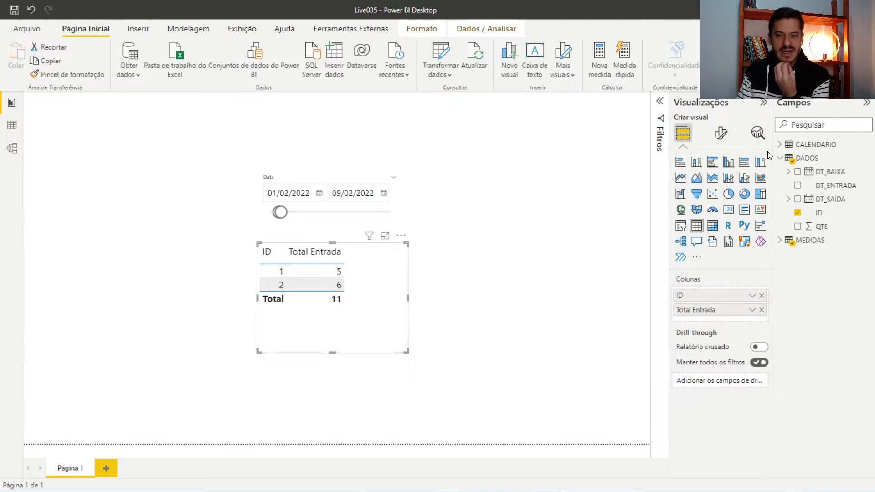
# Start a new measure in the MEDIDAS table and name it Total Saida
pyautogui.click(780, 159)
pyautogui.click(793, 171)
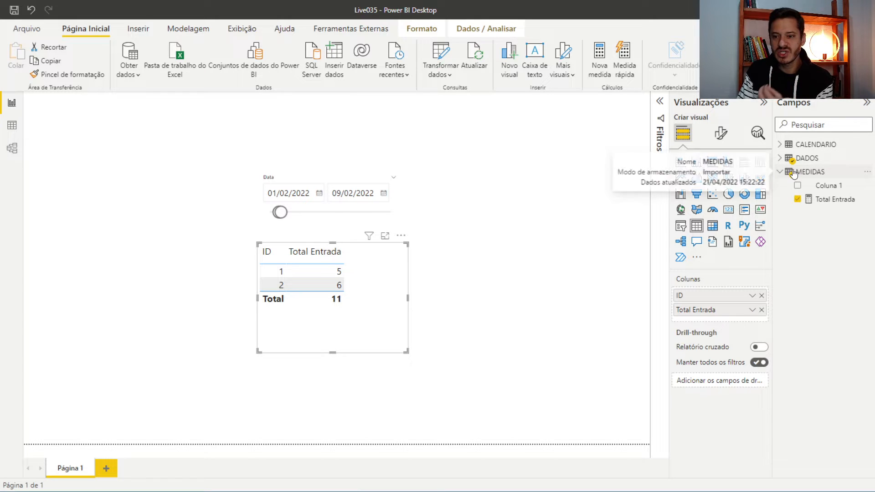
pyautogui.rightClick(793, 169)
pyautogui.click(699, 177)
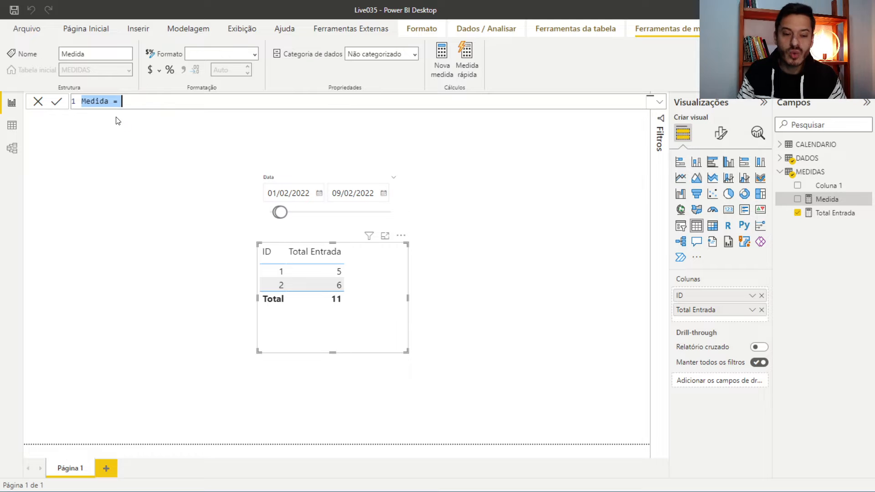
pyautogui.moveTo(110, 103); pyautogui.dragTo(81, 104)
pyautogui.write('Total Sai')
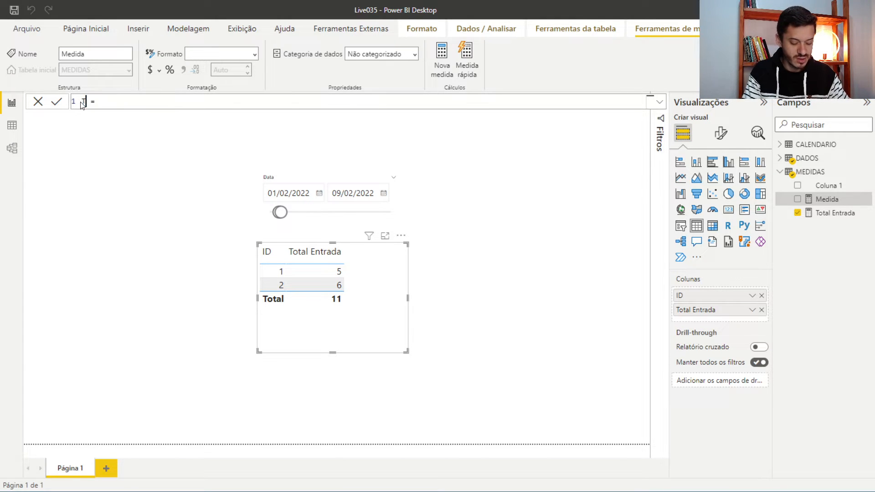
pyautogui.write('da')
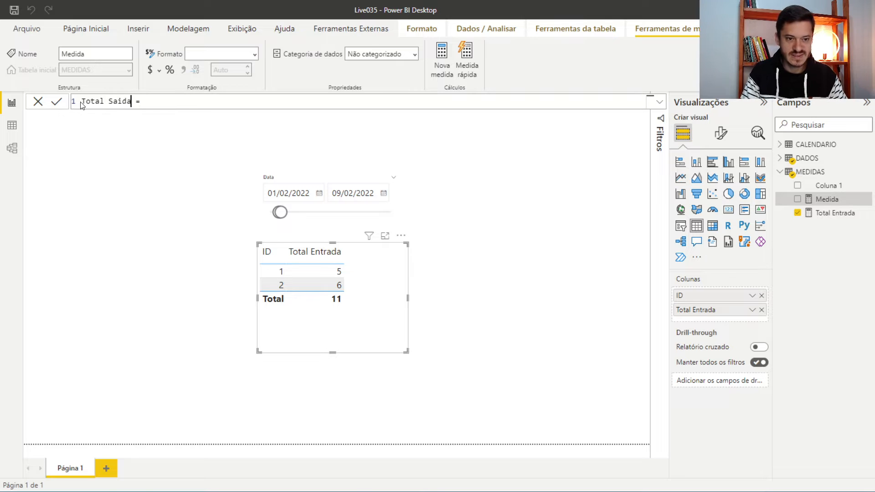
# Define the Total Saida measure as SUM(DADOS[QTE]) and commit the formula
pyautogui.write('sum')
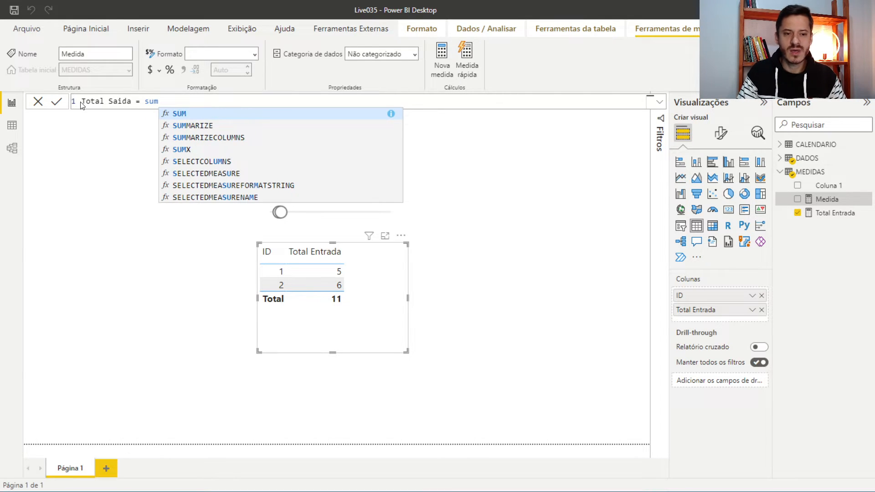
pyautogui.press('Tab')
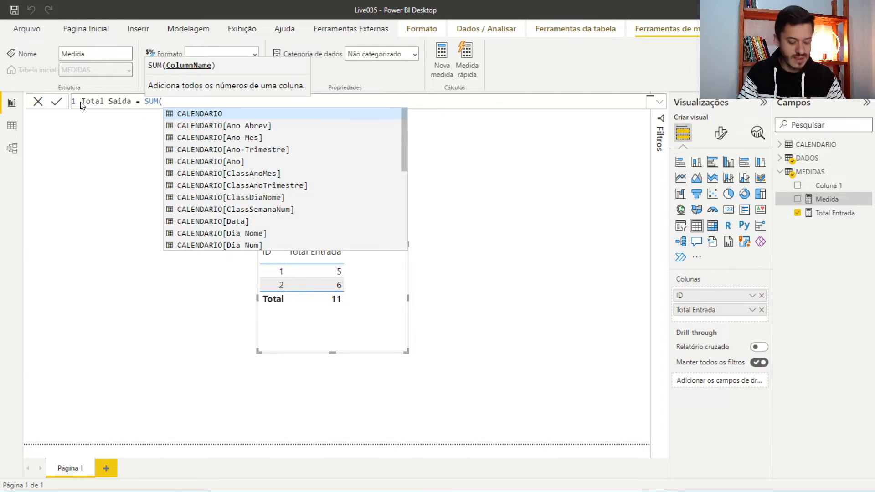
pyautogui.write('DADOS[QTE]')
pyautogui.press('Tab')
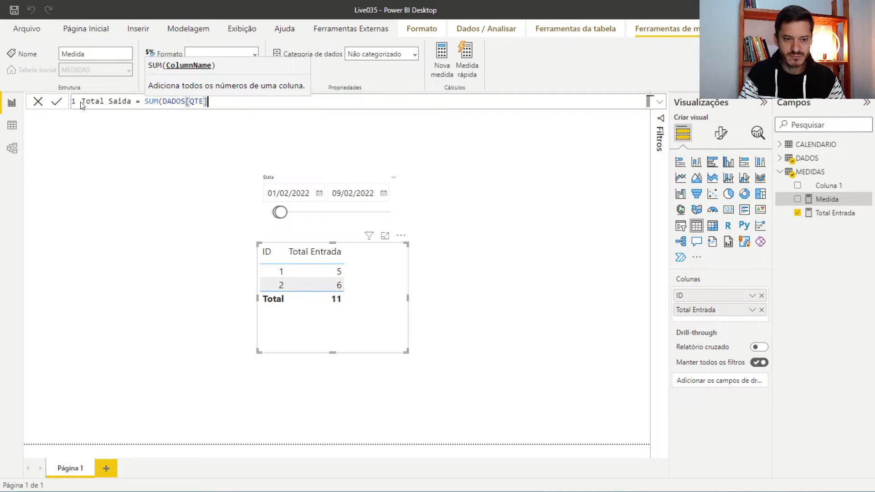
pyautogui.write(')')
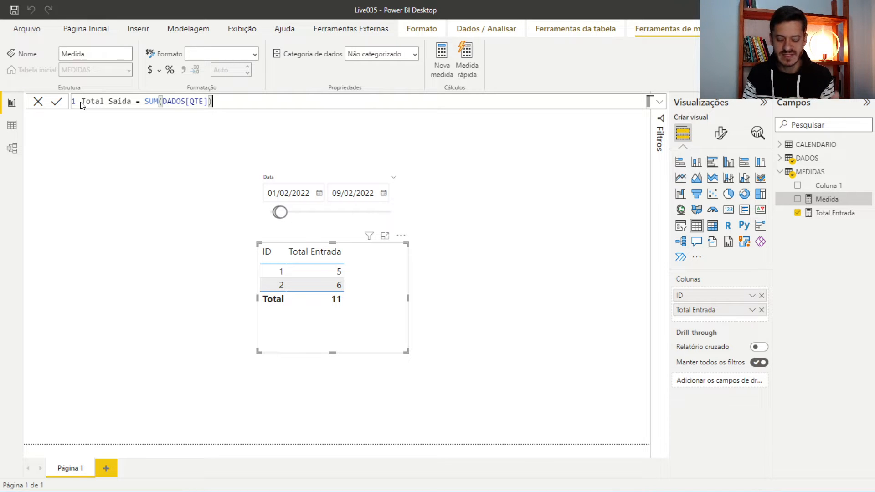
pyautogui.press('Return')
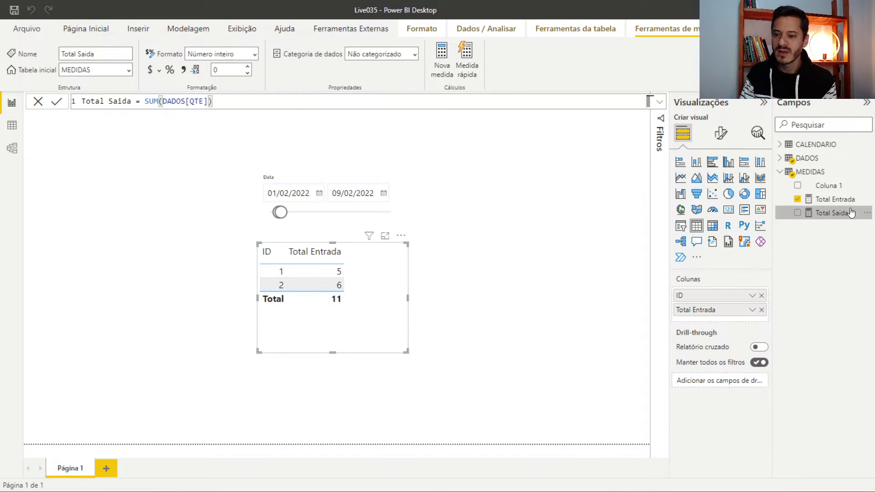
# Add the Total Saida measure to the ID table visual and compare the formulas of Total Entrada and Total Saida
pyautogui.moveTo(845, 215); pyautogui.dragTo(478, 299)
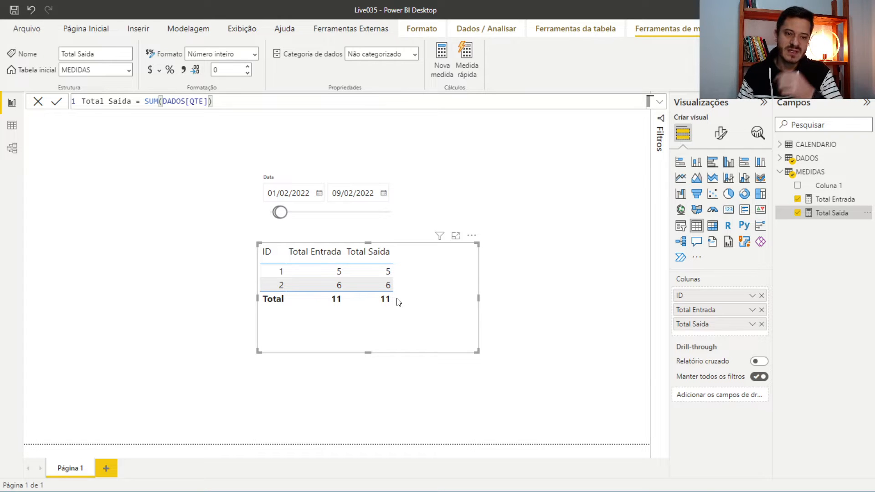
pyautogui.click(825, 201)
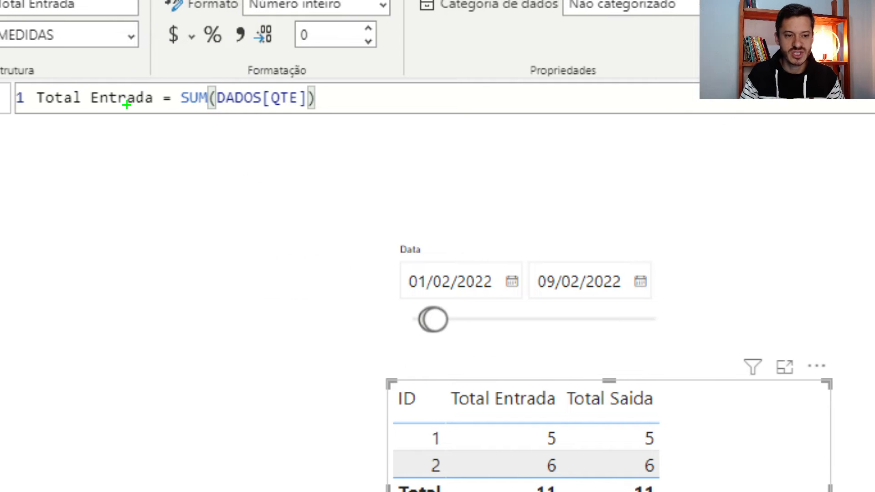
pyautogui.moveTo(30, 89)
pyautogui.mouseDown()
pyautogui.moveTo(236, 123)
pyautogui.moveTo(319, 112)
pyautogui.mouseUp()
pyautogui.press('Escape')
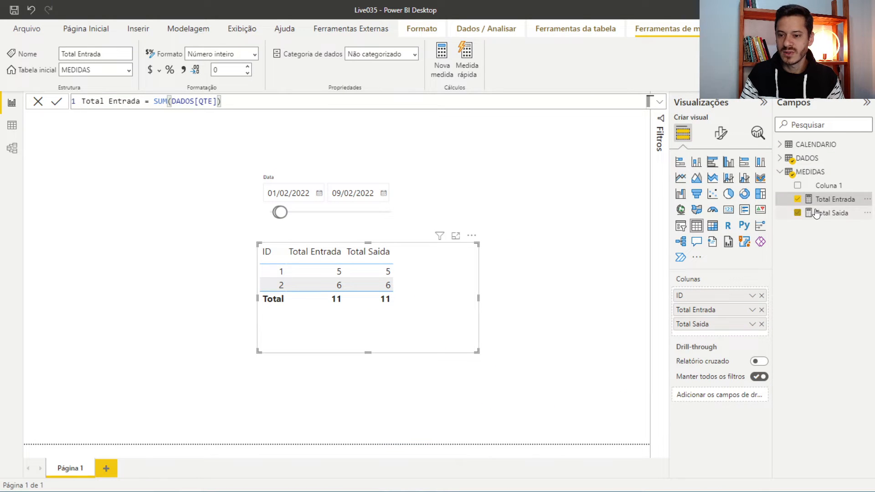
pyautogui.click(815, 212)
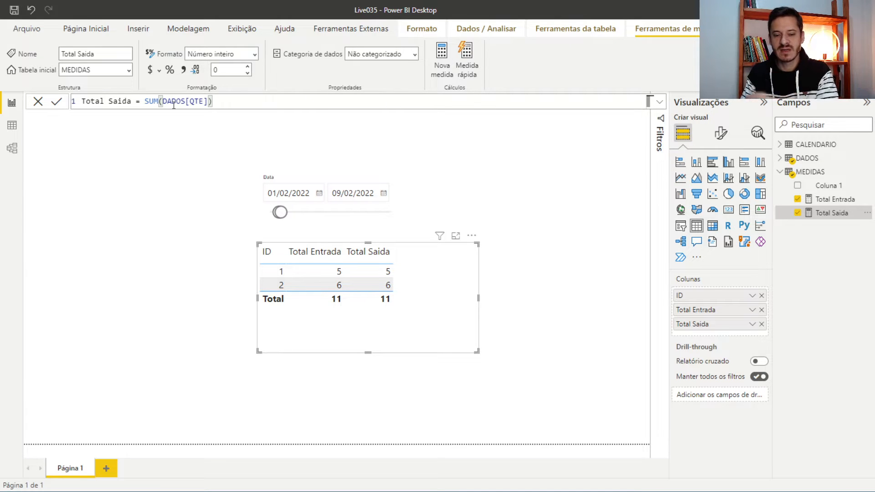
# Create a relationship in the model from the Data column of CALENDARIO to DT_SAIDA in DADOS
pyautogui.click(13, 127)
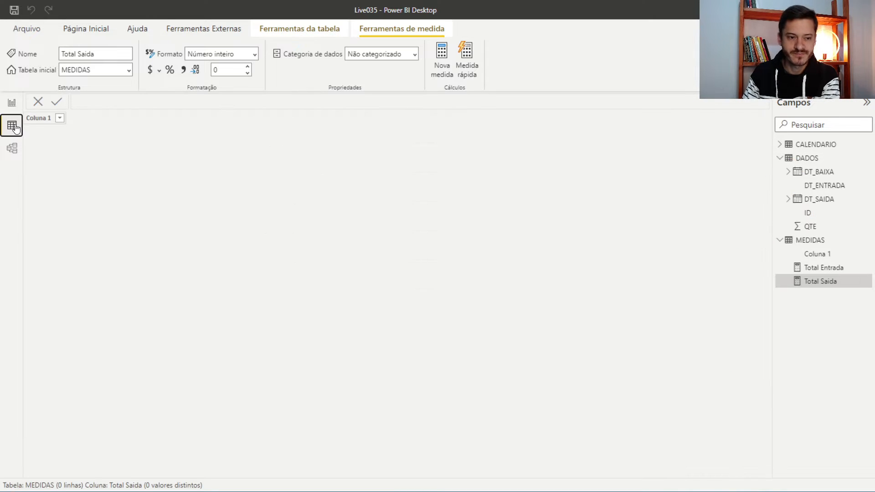
pyautogui.click(17, 152)
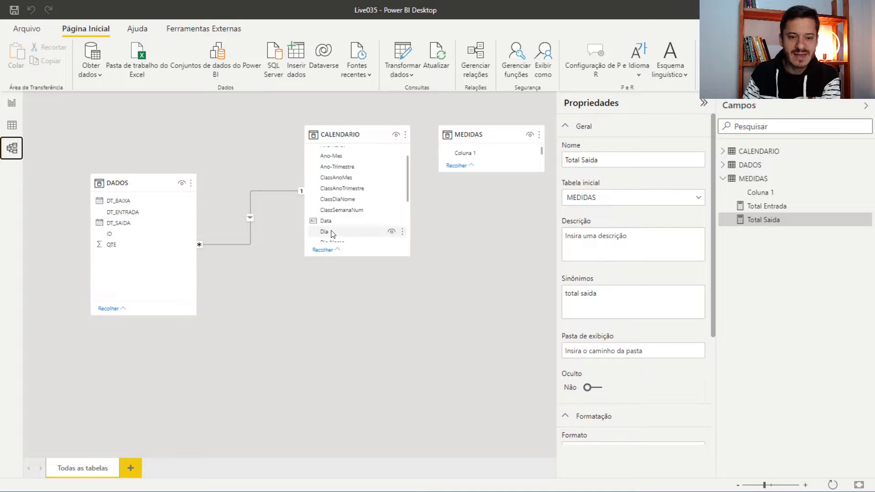
pyautogui.moveTo(340, 224); pyautogui.dragTo(152, 219)
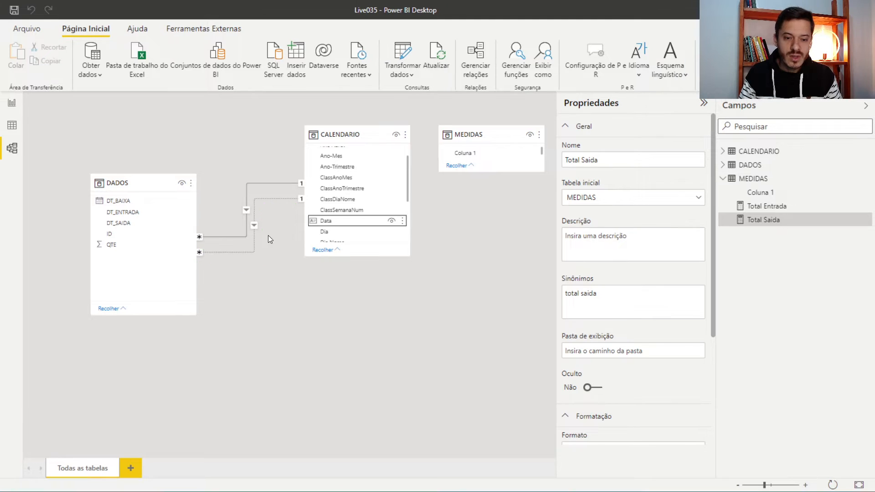
# Try twice to activate the relationship between DT_SAIDA and the CALENDARIO Data column, cancelling the edit each time
pyautogui.doubleClick(257, 223)
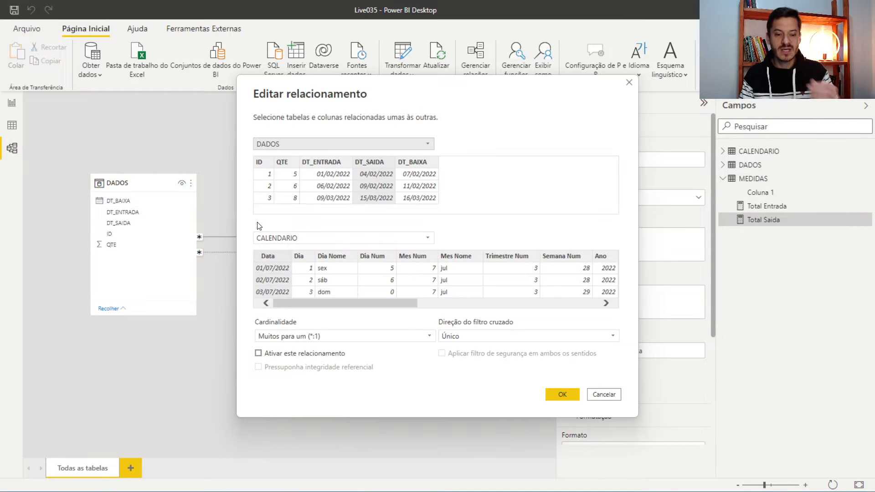
pyautogui.click(314, 355)
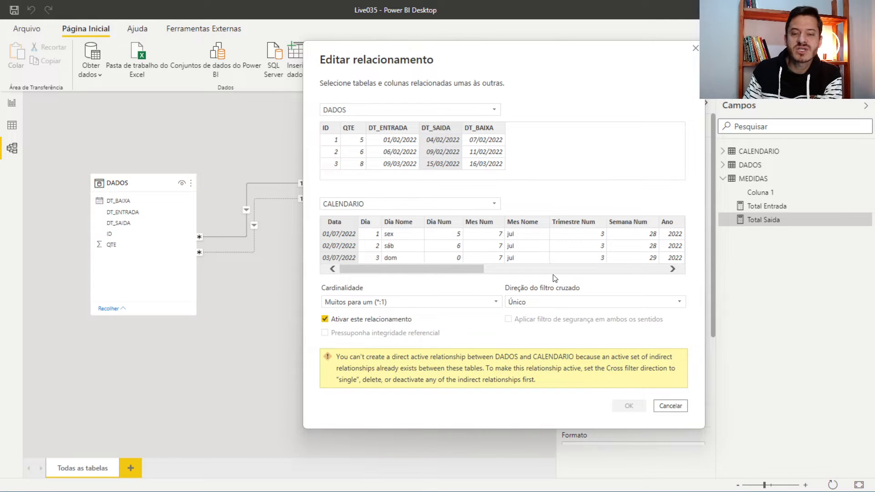
pyautogui.click(671, 405)
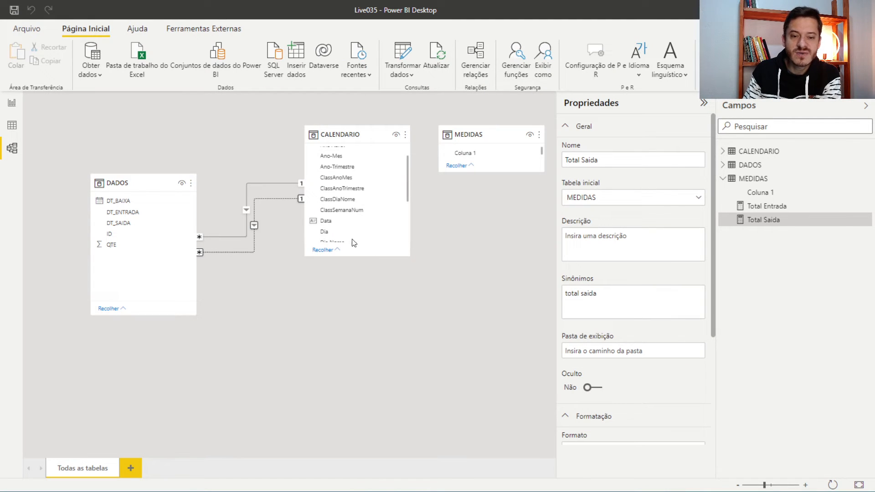
pyautogui.doubleClick(254, 207)
pyautogui.click(279, 354)
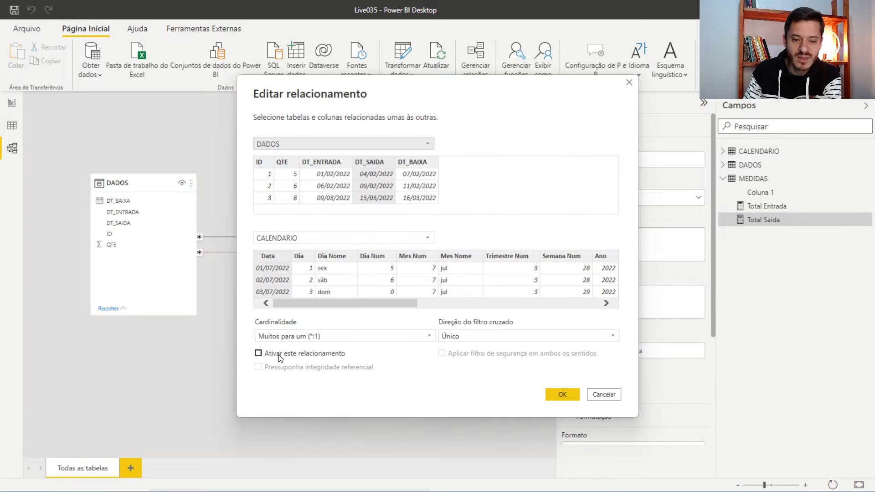
pyautogui.click(258, 353)
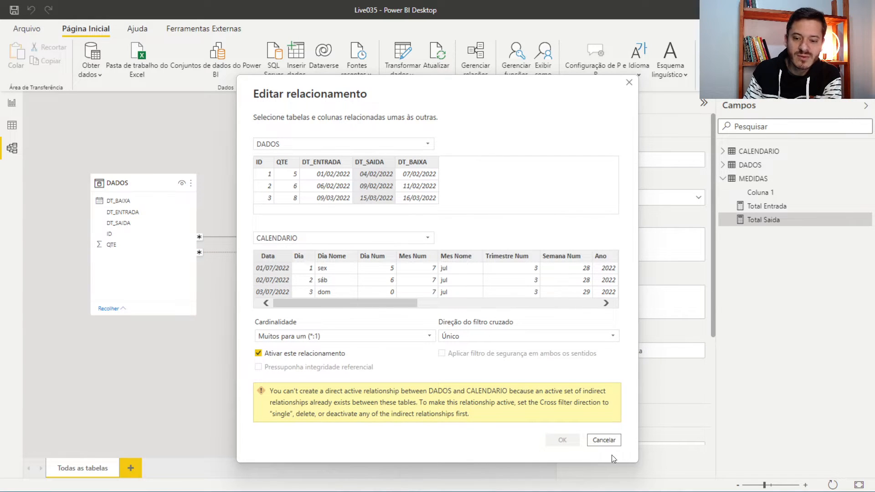
pyautogui.click(604, 439)
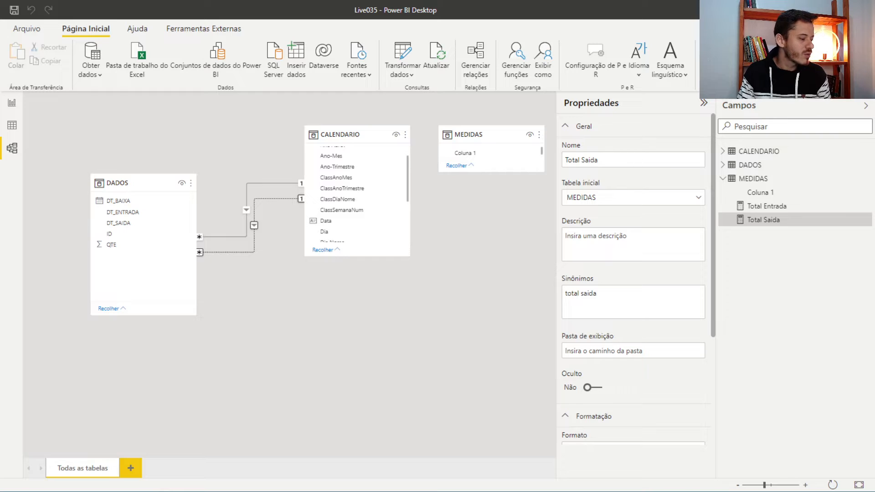
# Switch to the WordPad notes and draw three green rectangles on a blank area, one below and two above on opposite sides
pyautogui.hotkey('alt', 'Tab')
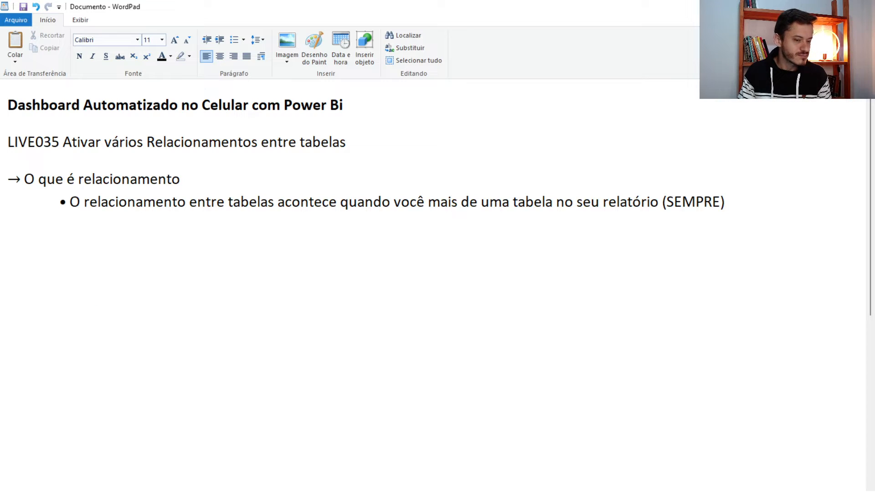
pyautogui.scroll(-5, 145, 287)
pyautogui.click(147, 275)
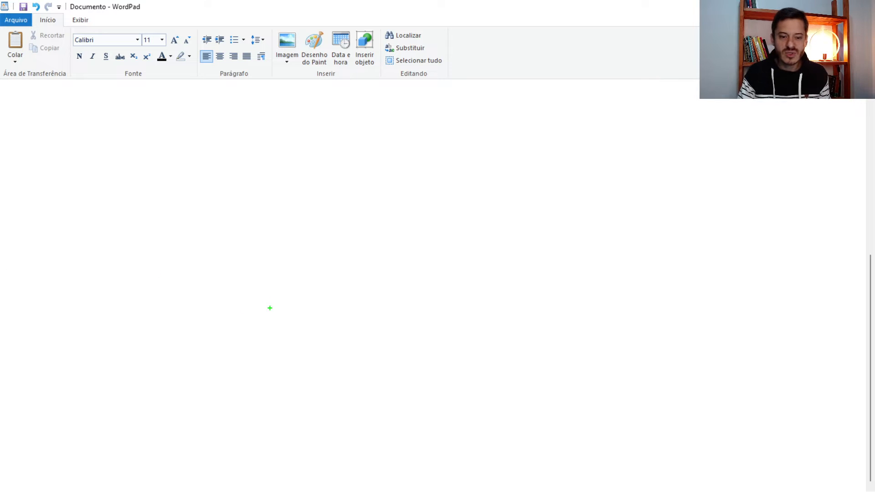
pyautogui.moveTo(309, 331); pyautogui.dragTo(397, 415)
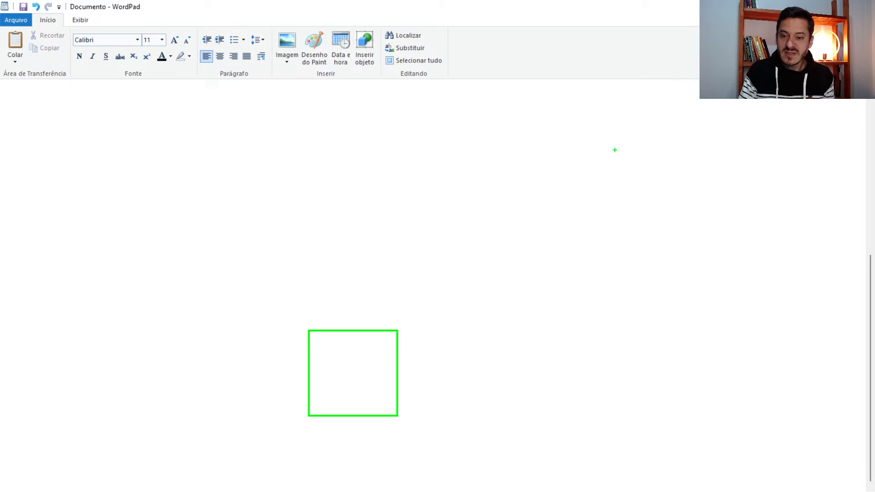
pyautogui.moveTo(619, 121); pyautogui.dragTo(689, 211)
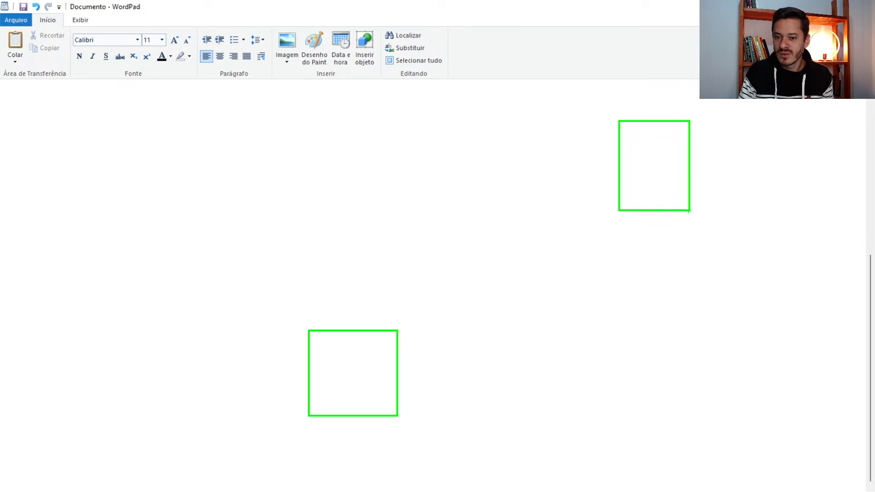
pyautogui.moveTo(101, 107); pyautogui.dragTo(177, 169)
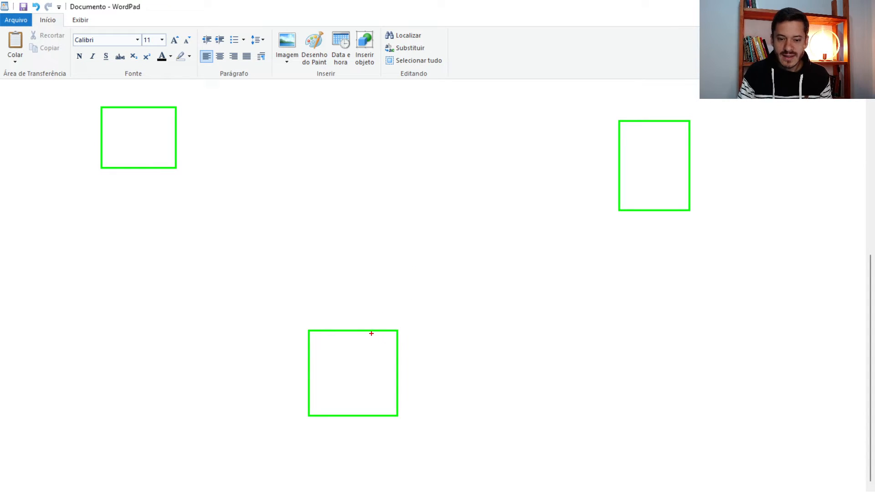
# Draw red arrows from the lower rectangle to both upper ones, cross out the left arrow, clear the drawing and return to Power BI
pyautogui.moveTo(371, 326)
pyautogui.mouseDown()
pyautogui.moveTo(403, 256)
pyautogui.moveTo(616, 162)
pyautogui.mouseUp()
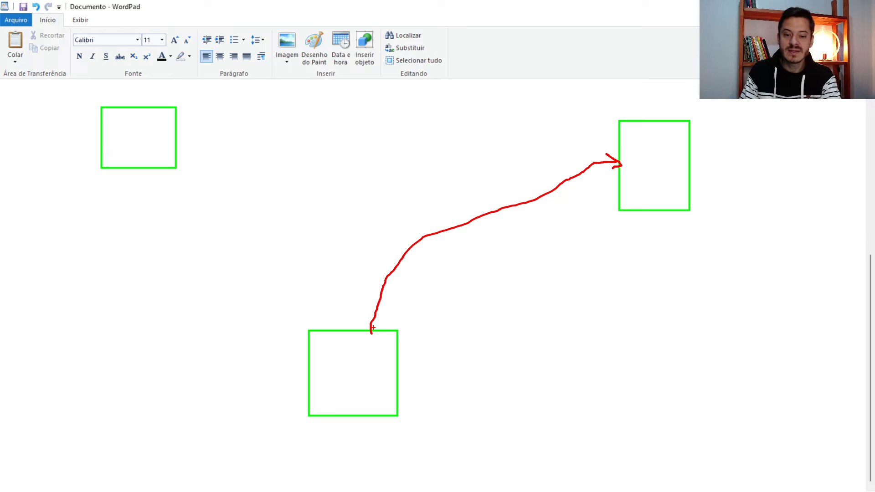
pyautogui.moveTo(371, 332)
pyautogui.mouseDown()
pyautogui.moveTo(400, 268)
pyautogui.moveTo(382, 224)
pyautogui.moveTo(180, 152)
pyautogui.mouseUp()
pyautogui.moveTo(346, 153); pyautogui.dragTo(250, 214)
pyautogui.moveTo(290, 148); pyautogui.dragTo(311, 211)
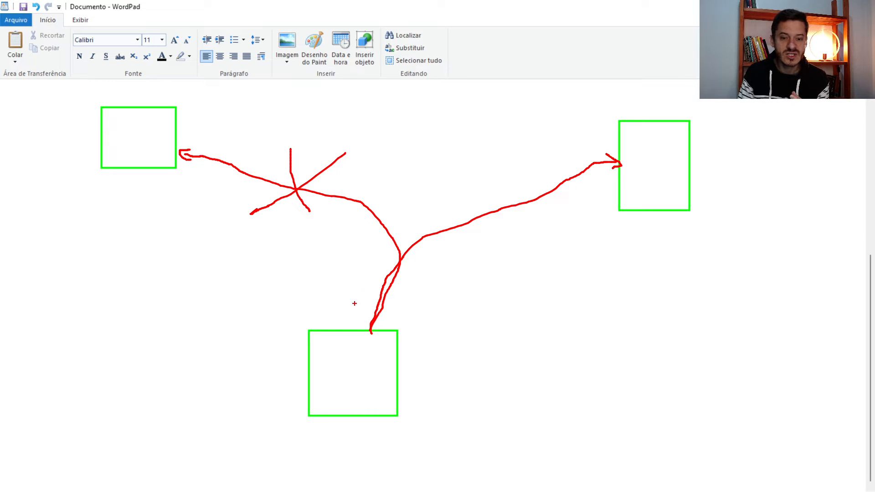
pyautogui.press('Escape')
pyautogui.hotkey('alt', 'Tab')
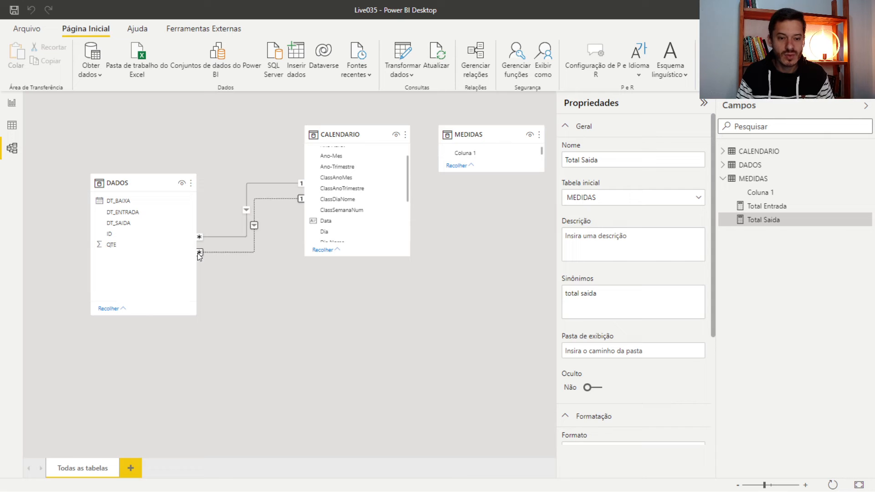
# Examine the inactive DT_SAIDA relationship, view the table on the report page and return to the model
pyautogui.click(252, 249)
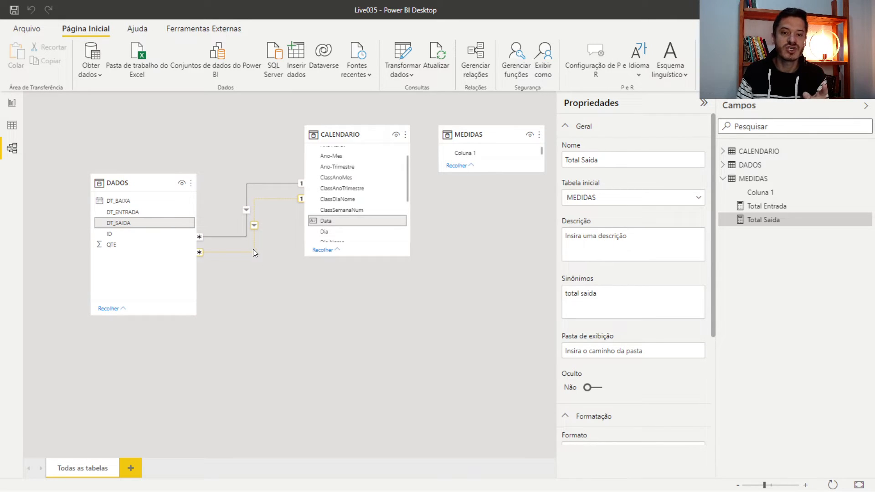
pyautogui.click(12, 104)
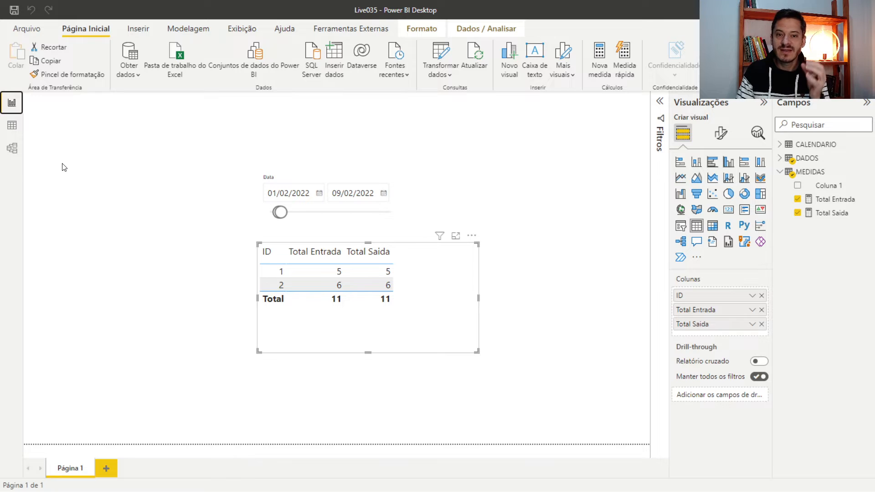
pyautogui.click(12, 148)
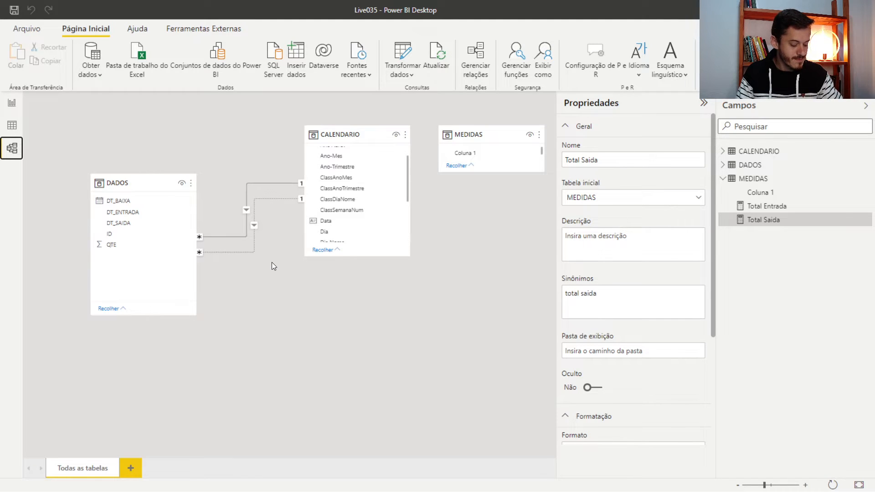
# Switch to WordPad and draw a wide lower green rectangle with solid green arrows leading to two upper rectangles
pyautogui.hotkey('alt', 'Tab')
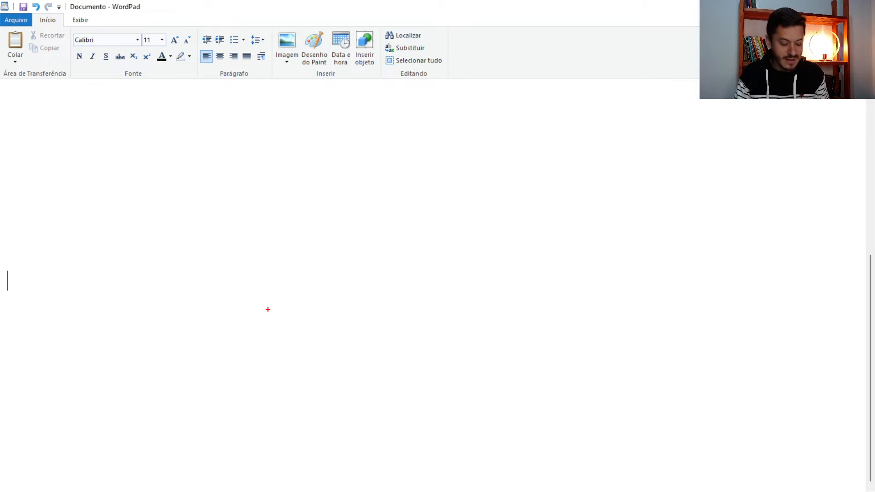
pyautogui.moveTo(272, 315); pyautogui.dragTo(434, 424)
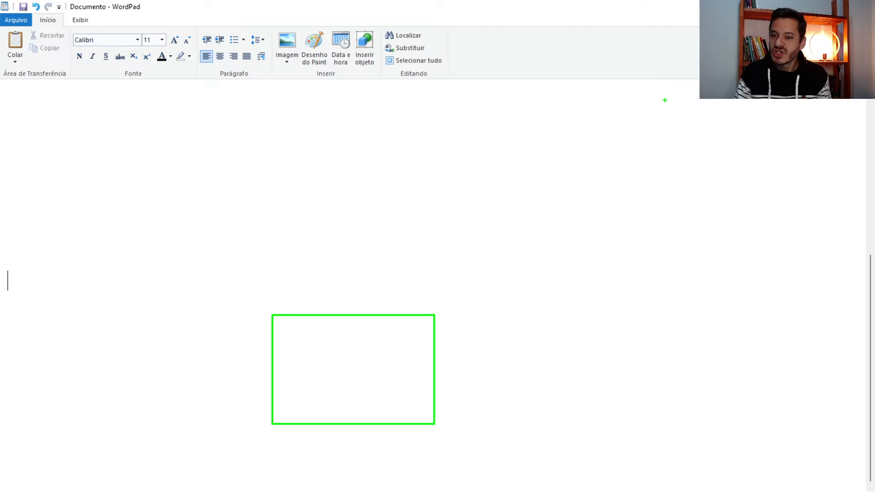
pyautogui.moveTo(665, 100); pyautogui.dragTo(750, 194)
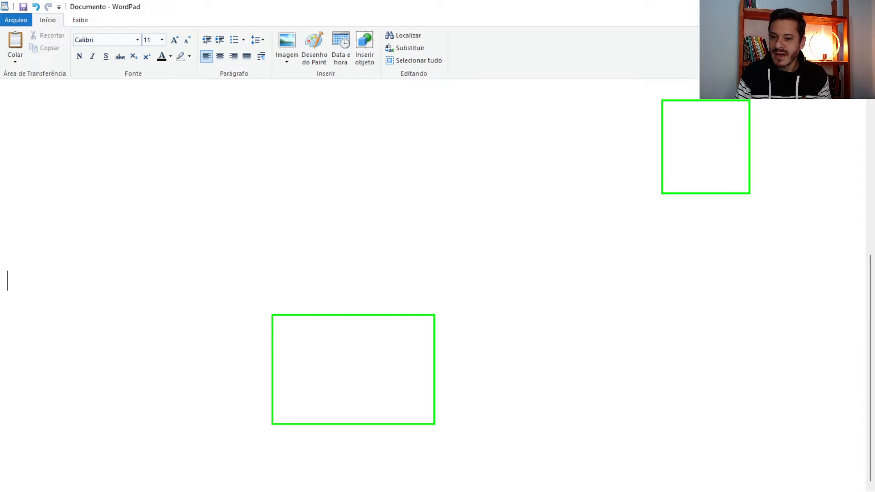
pyautogui.moveTo(34, 113); pyautogui.dragTo(141, 202)
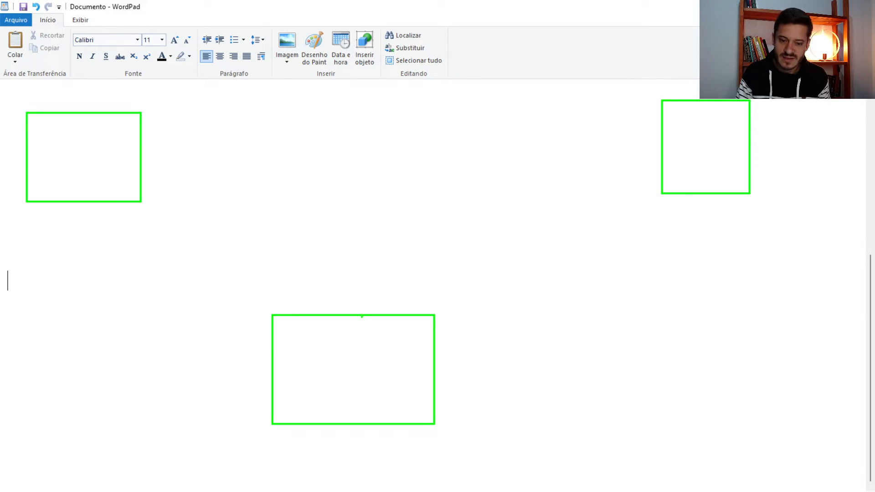
pyautogui.moveTo(361, 315)
pyautogui.mouseDown()
pyautogui.moveTo(362, 295)
pyautogui.moveTo(434, 246)
pyautogui.moveTo(644, 164)
pyautogui.moveTo(634, 189)
pyautogui.mouseUp()
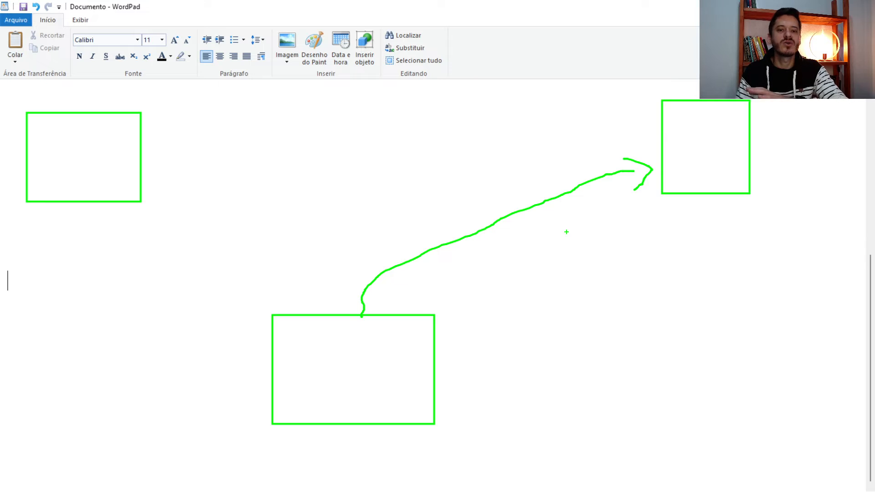
pyautogui.moveTo(362, 314)
pyautogui.mouseDown()
pyautogui.moveTo(368, 276)
pyautogui.moveTo(343, 232)
pyautogui.moveTo(214, 221)
pyautogui.moveTo(162, 177)
pyautogui.moveTo(184, 181)
pyautogui.mouseUp()
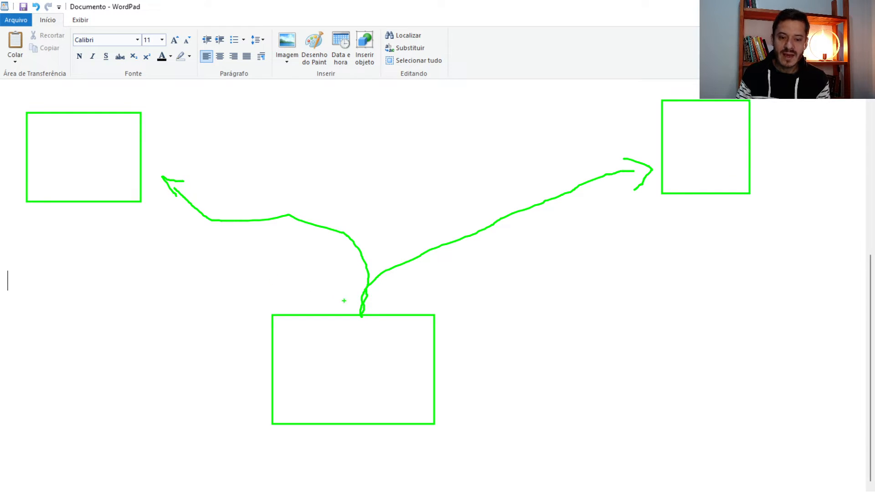
# Draw a dotted green path beneath the left arrow up to the left rectangle, clear the drawing and return to Power BI
pyautogui.click(327, 264)
pyautogui.moveTo(335, 270)
pyautogui.mouseDown()
pyautogui.moveTo(341, 273)
pyautogui.moveTo(292, 246)
pyautogui.mouseUp()
pyautogui.moveTo(259, 239); pyautogui.dragTo(264, 241)
pyautogui.click(242, 237)
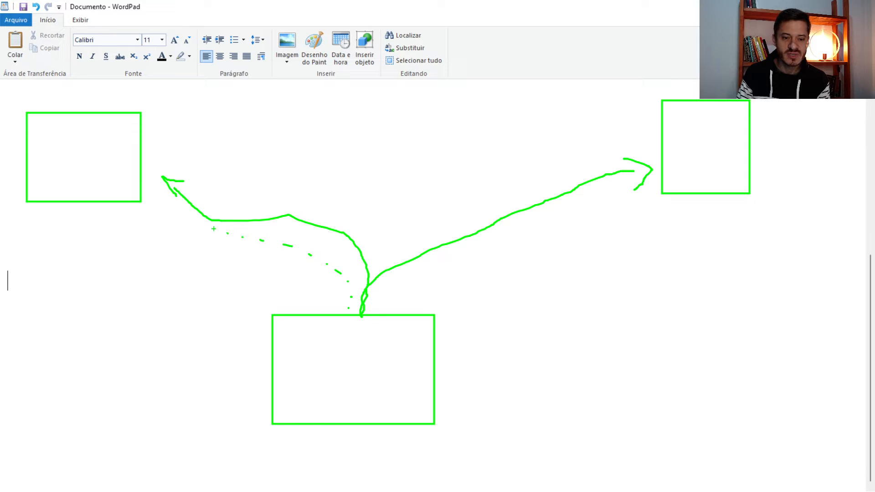
pyautogui.moveTo(213, 228); pyautogui.dragTo(201, 223)
pyautogui.click(191, 218)
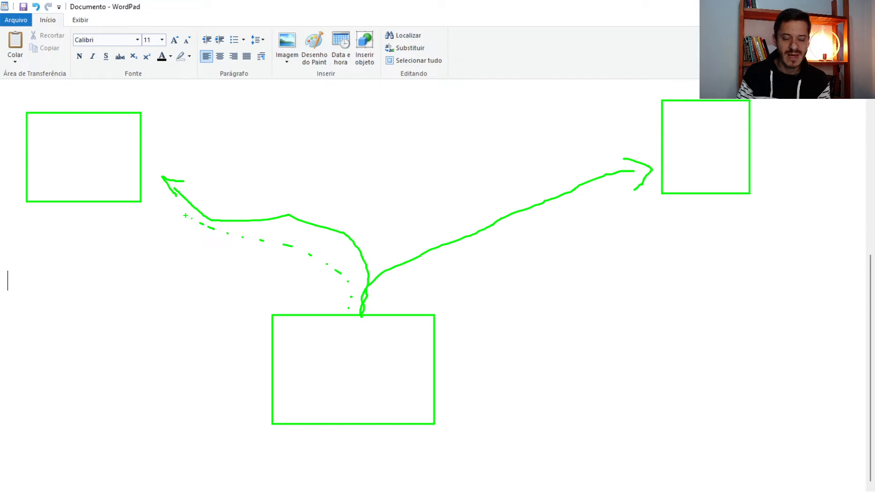
pyautogui.click(160, 201)
pyautogui.click(169, 210)
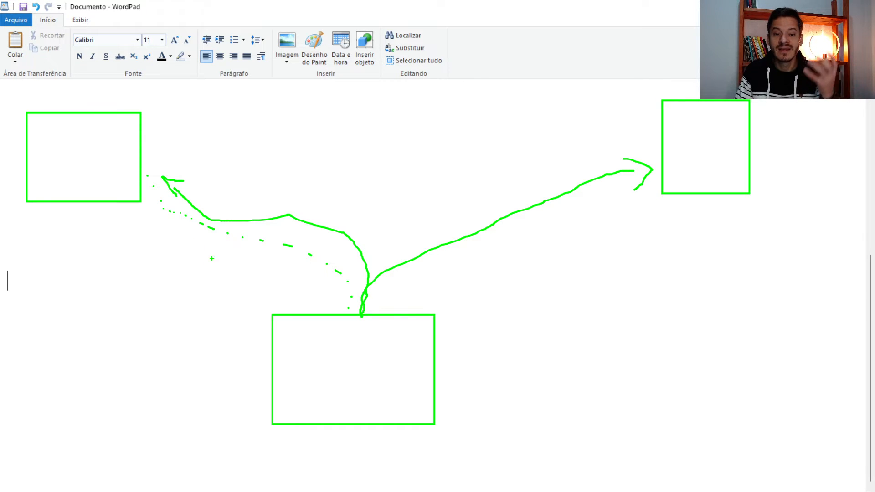
pyautogui.press('Escape')
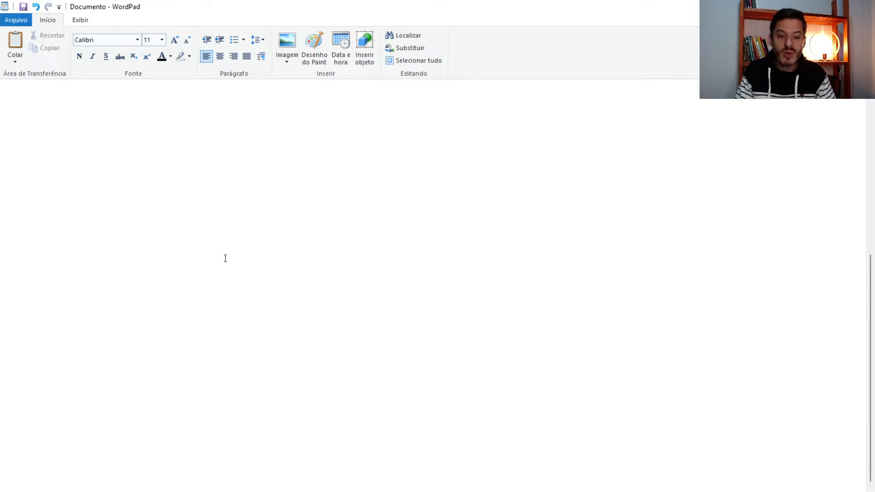
pyautogui.hotkey('alt', 'Tab')
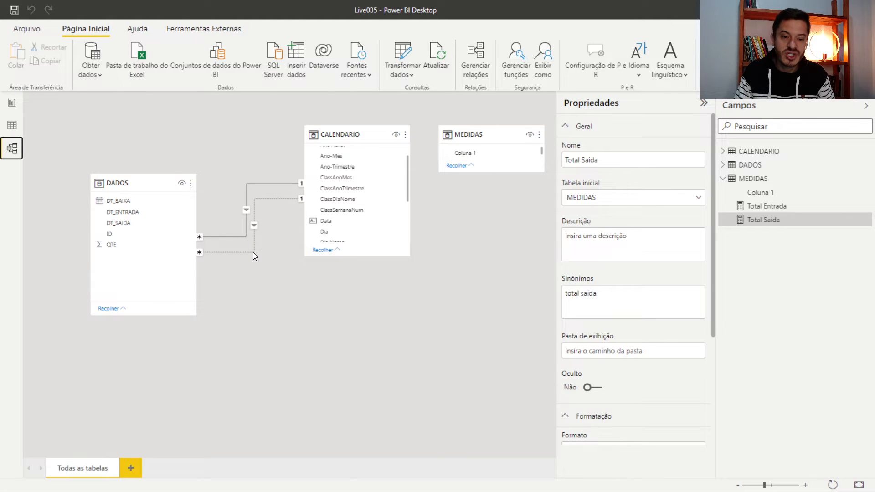
# Rearrange the model diagram with CALENDARIO at the lower left, DADOS above it to the right and MEDIDAS clear of DADOS
pyautogui.doubleClick(247, 187)
pyautogui.press('Escape')
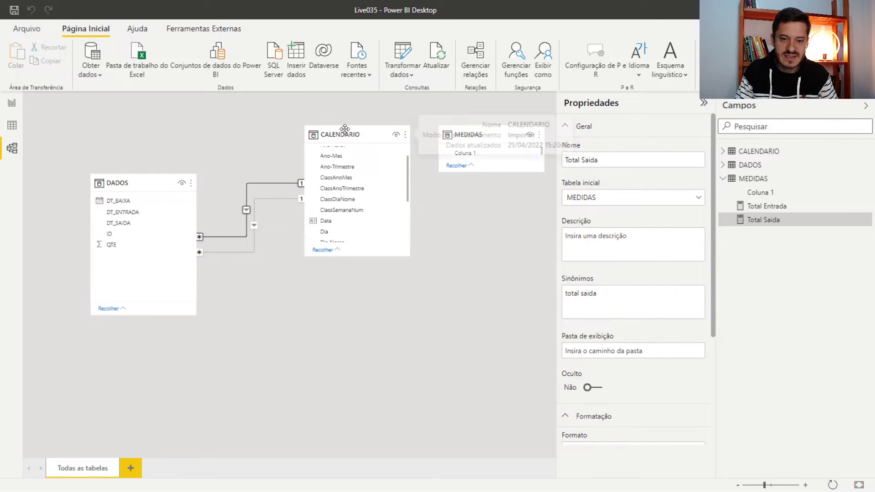
pyautogui.moveTo(344, 129); pyautogui.dragTo(184, 304)
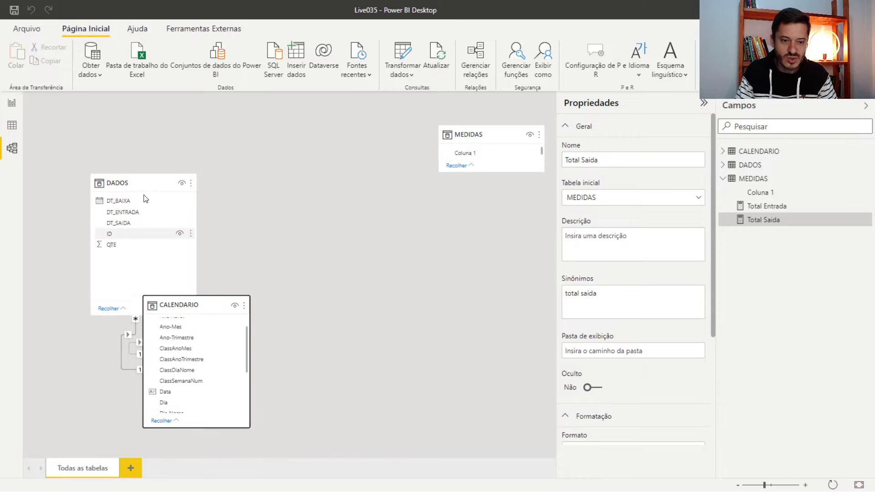
pyautogui.moveTo(152, 174); pyautogui.dragTo(415, 130)
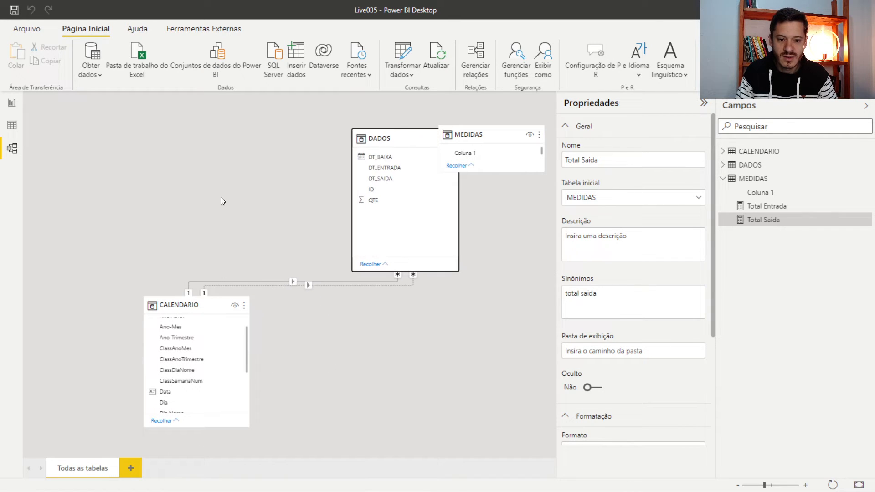
pyautogui.moveTo(172, 305); pyautogui.dragTo(133, 284)
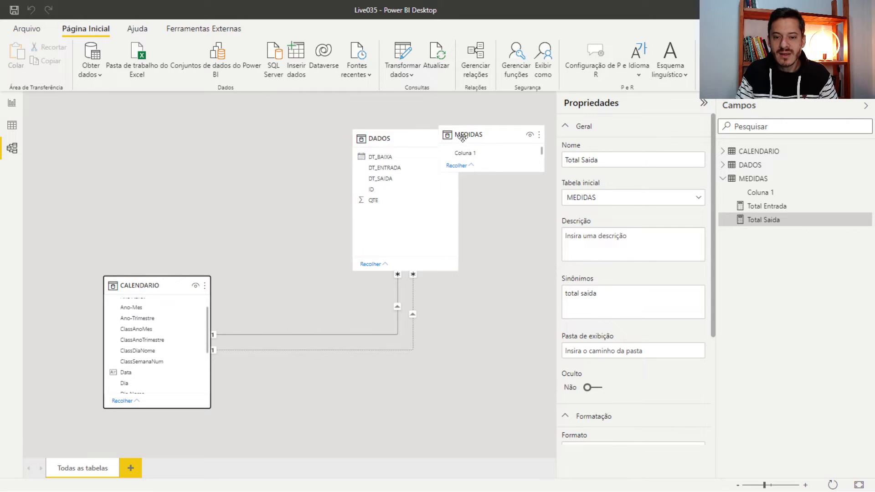
pyautogui.moveTo(463, 136); pyautogui.dragTo(526, 136)
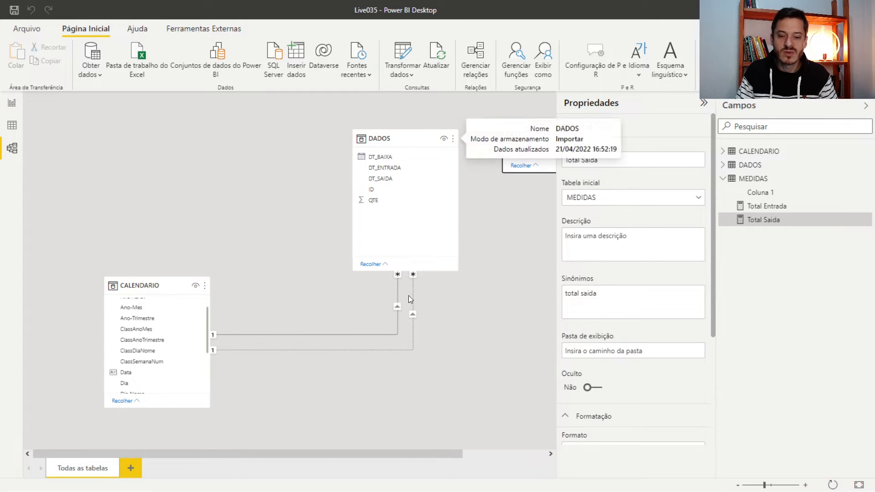
# Examine the settings of the relationships linking CALENDARIO to DT_ENTRADA and DT_SAIDA, closing each without changes
pyautogui.click(398, 309)
pyautogui.doubleClick(398, 310)
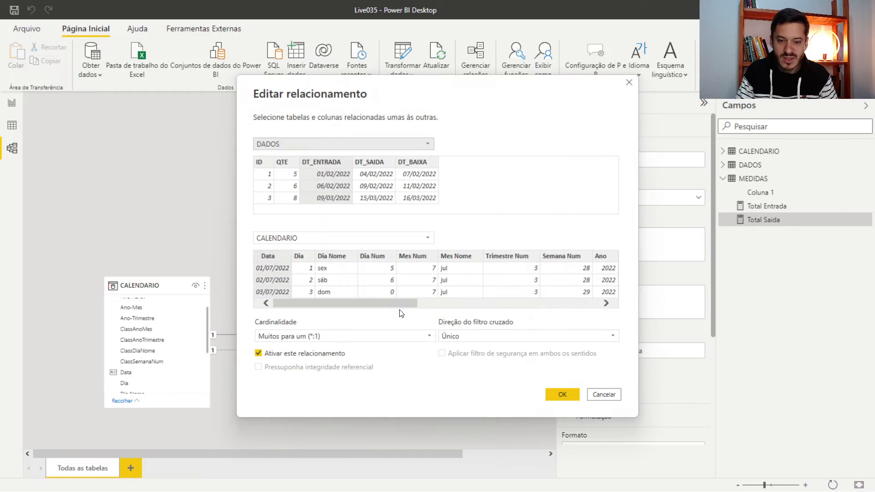
pyautogui.click(579, 395)
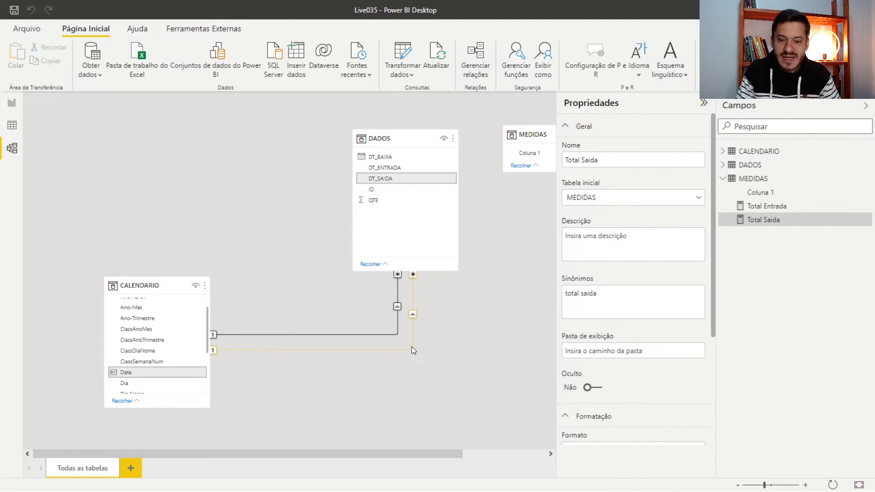
pyautogui.doubleClick(411, 347)
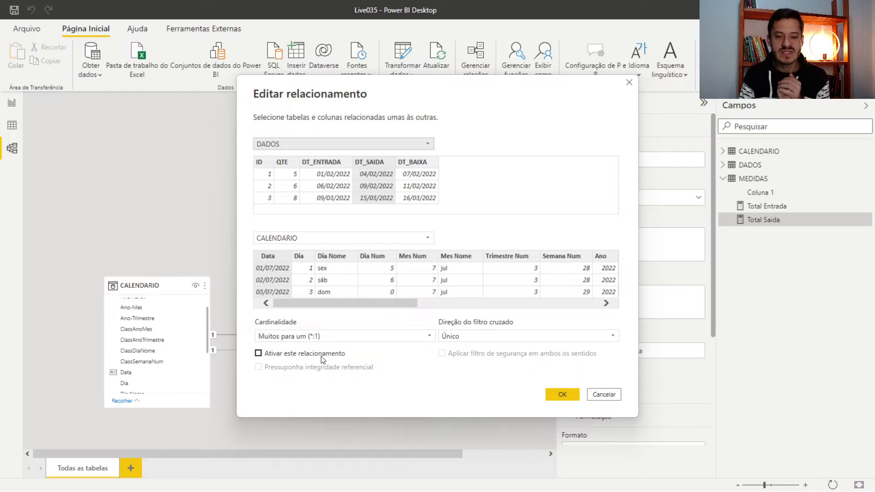
pyautogui.click(604, 395)
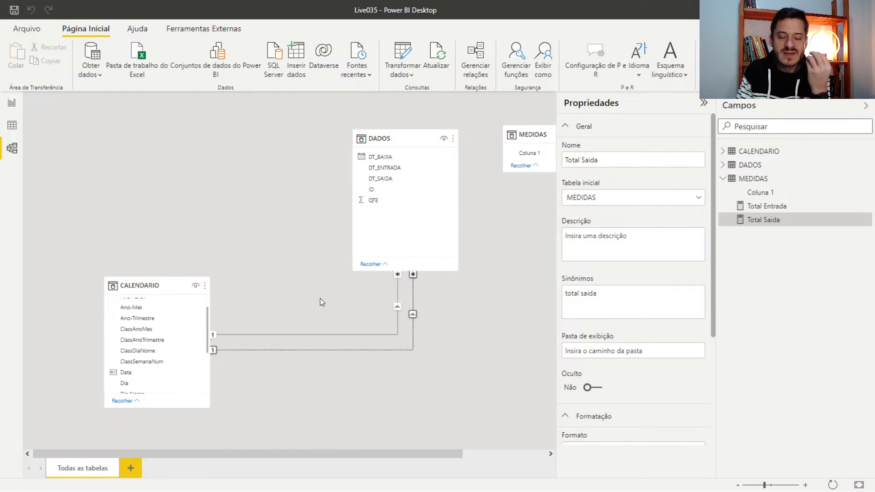
# Review the Total Saida formula on the report page and the activation option of the DT_SAIDA relationship in the model
pyautogui.click(12, 110)
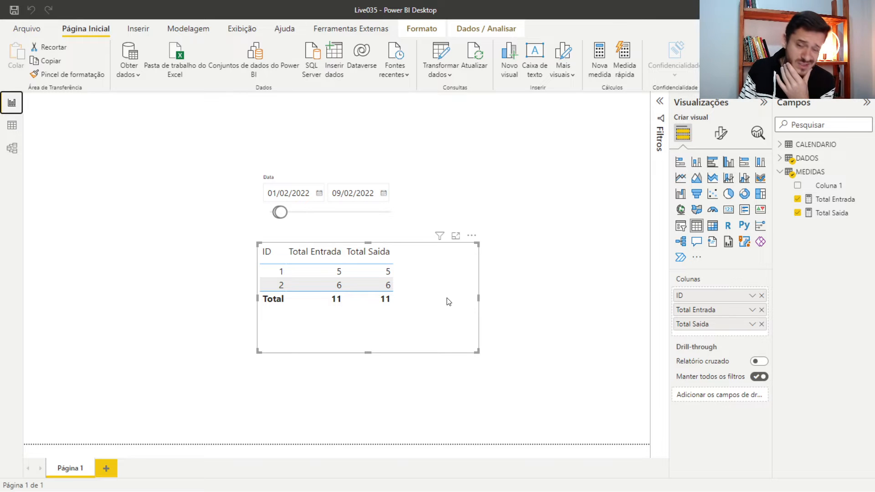
pyautogui.click(826, 214)
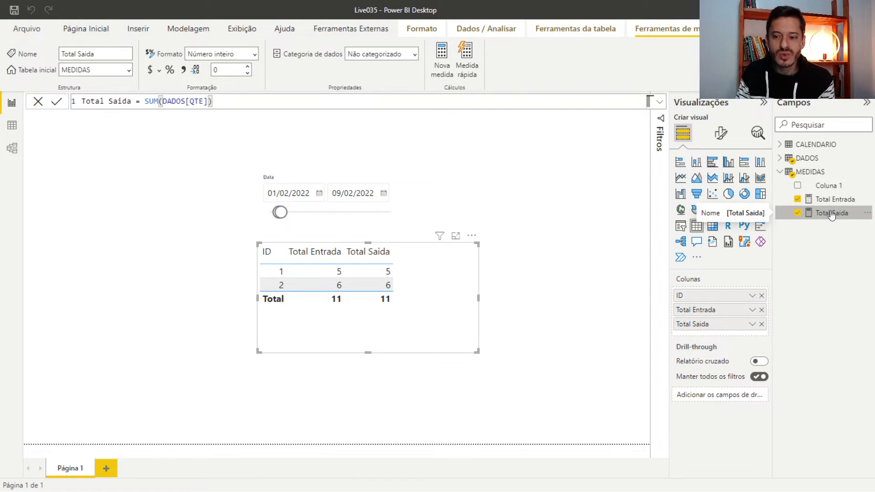
pyautogui.click(12, 148)
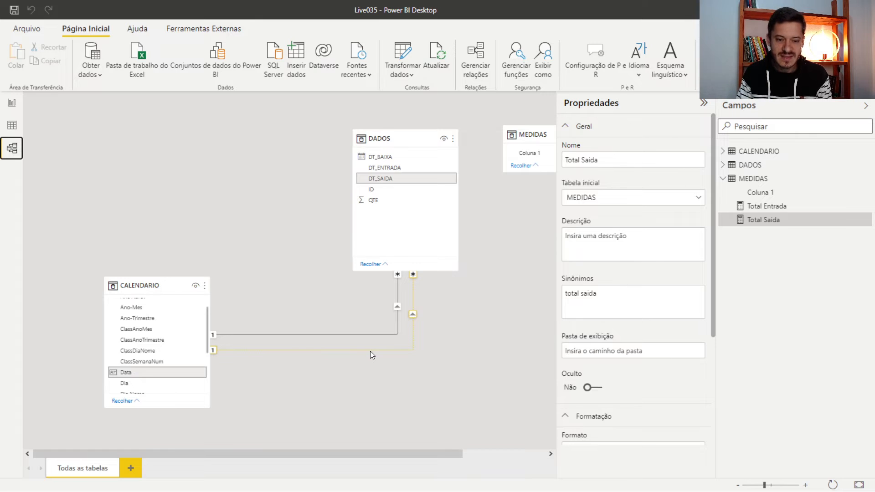
pyautogui.doubleClick(231, 350)
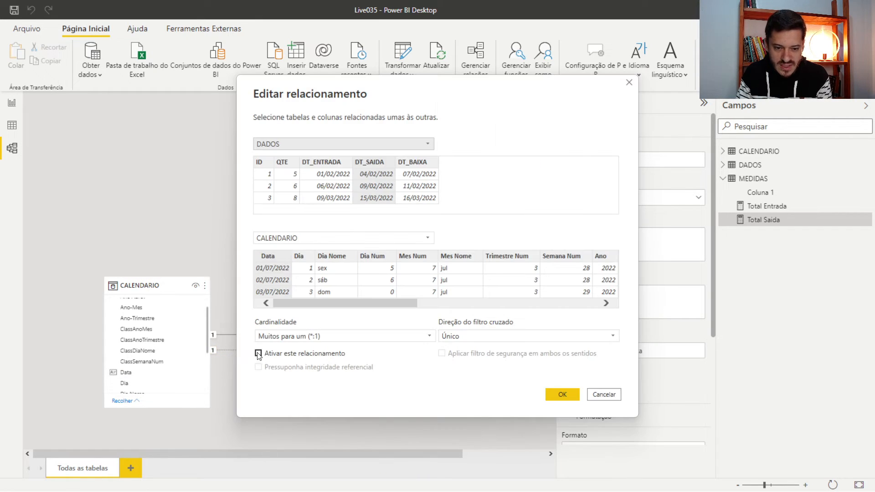
pyautogui.click(595, 399)
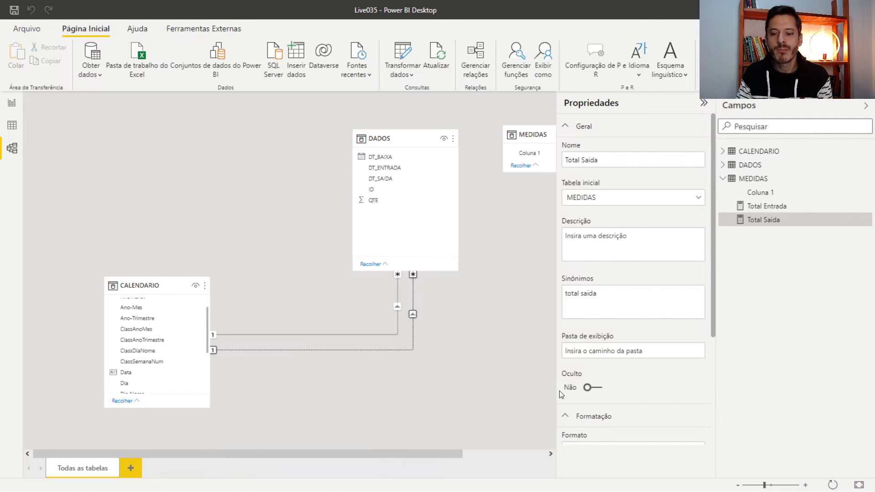
# Wrap SUM(DADOS[QTE]) in a CALCULATE function in the Total Saida measure, on separate lines, with a comma after the sum
pyautogui.click(12, 102)
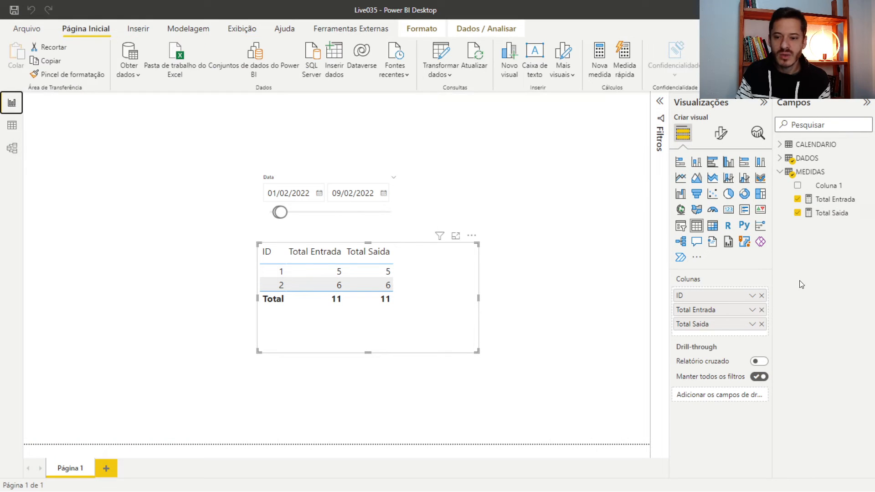
pyautogui.click(823, 211)
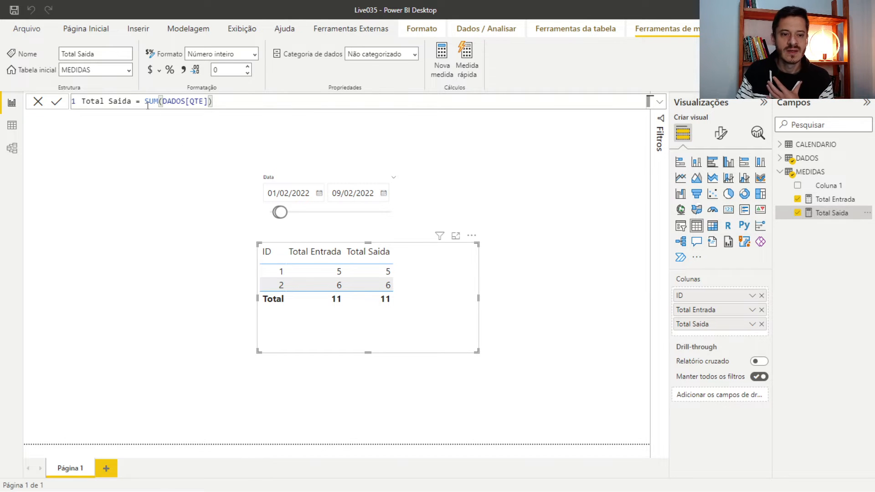
pyautogui.click(145, 101)
pyautogui.hotkey('shift', 'Return')
pyautogui.hotkey('shift', 'Return')
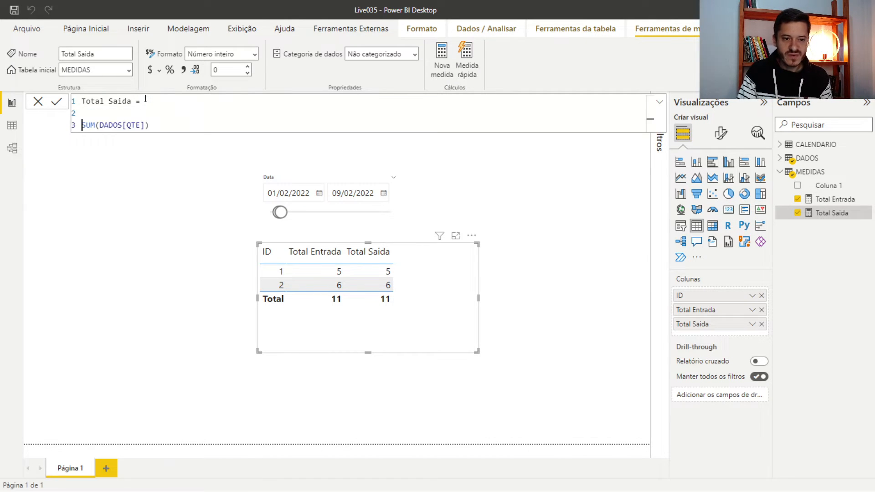
pyautogui.press('Up')
pyautogui.write('cal')
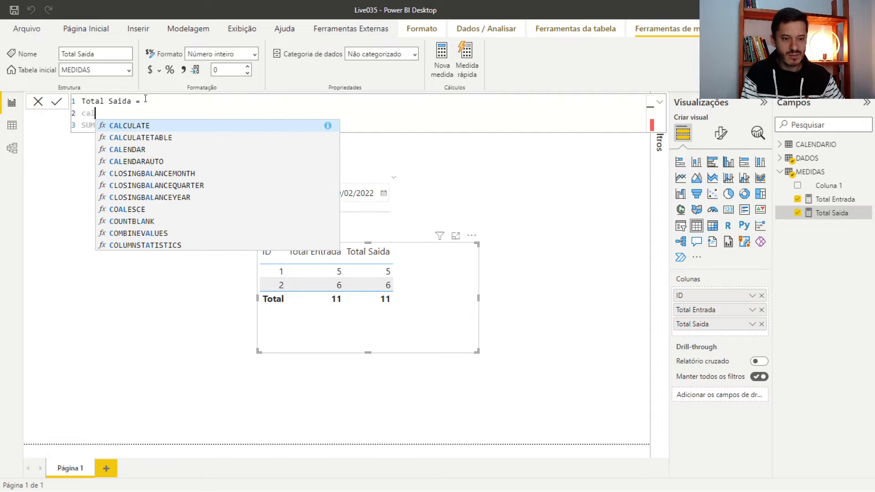
pyautogui.press('Tab')
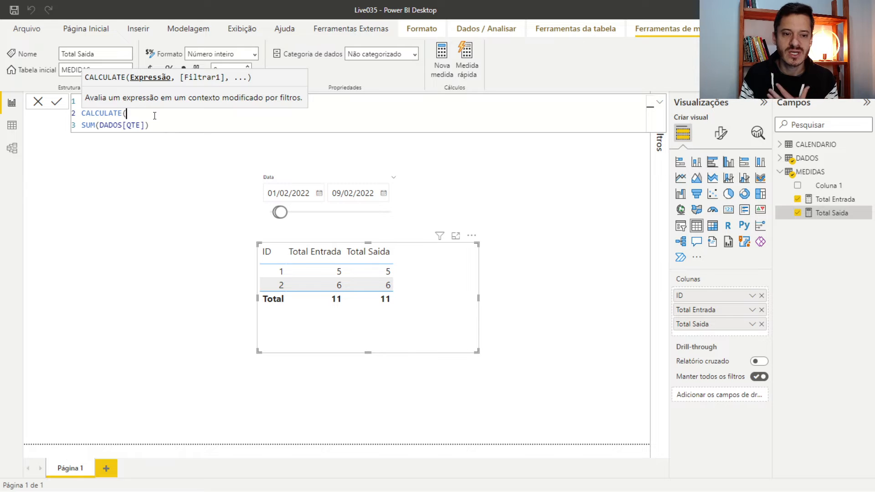
pyautogui.click(116, 114)
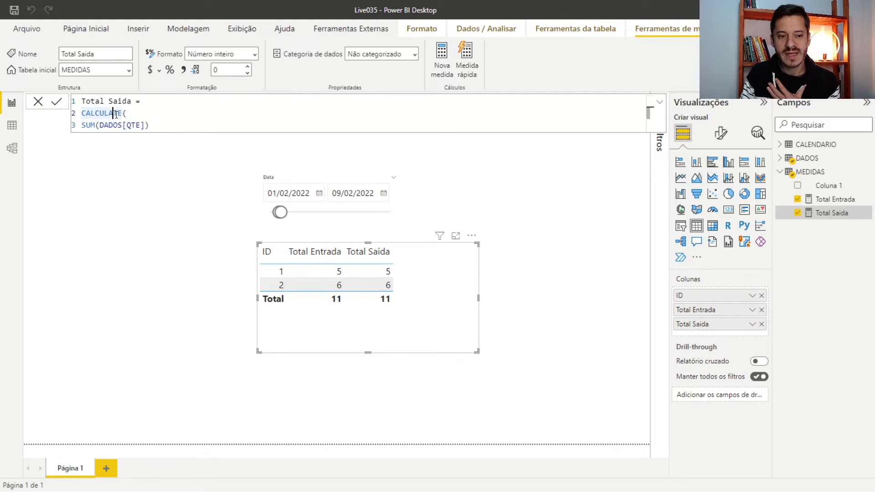
pyautogui.click(149, 116)
pyautogui.click(160, 124)
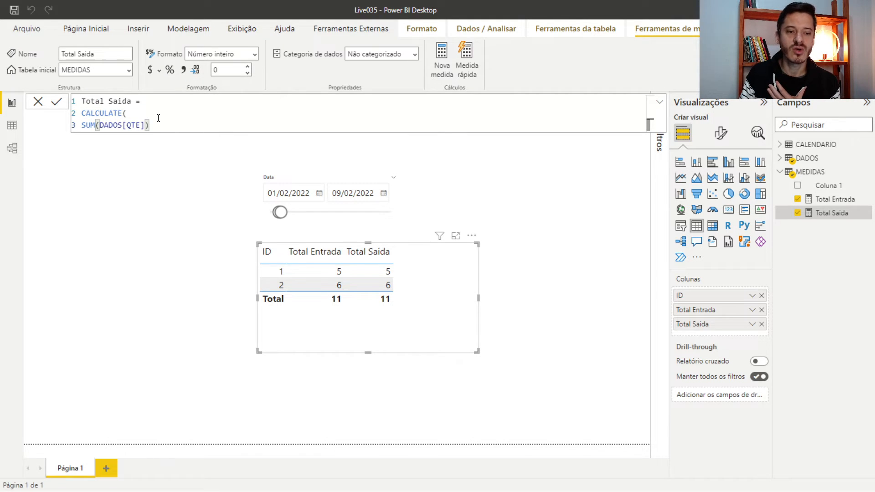
pyautogui.write(',')
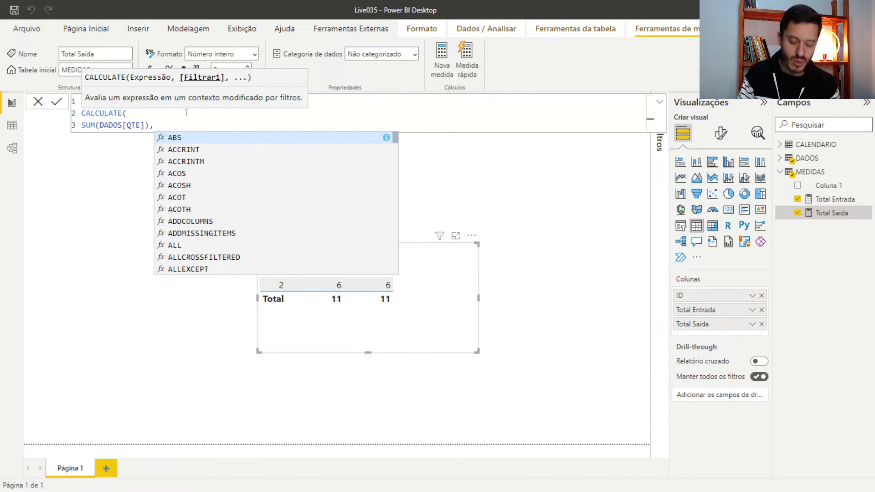
# Add an empty USERELATIONSHIP function on a new line as the filter argument of CALCULATE in Total Saida
pyautogui.hotkey('shift', 'Return')
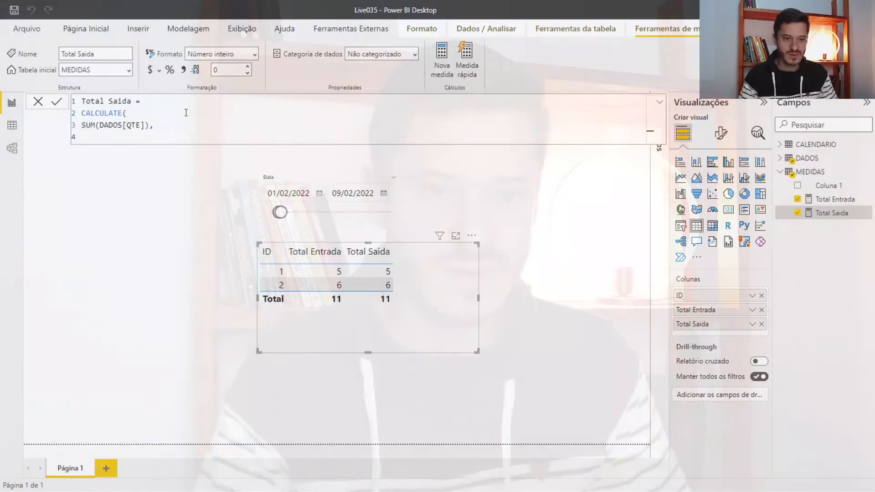
pyautogui.write('e')
pyautogui.press('BackSpace')
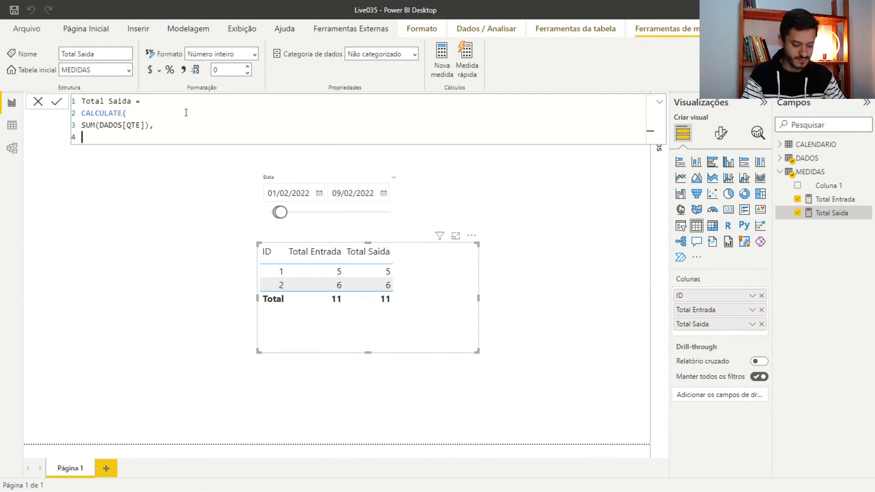
pyautogui.write('user')
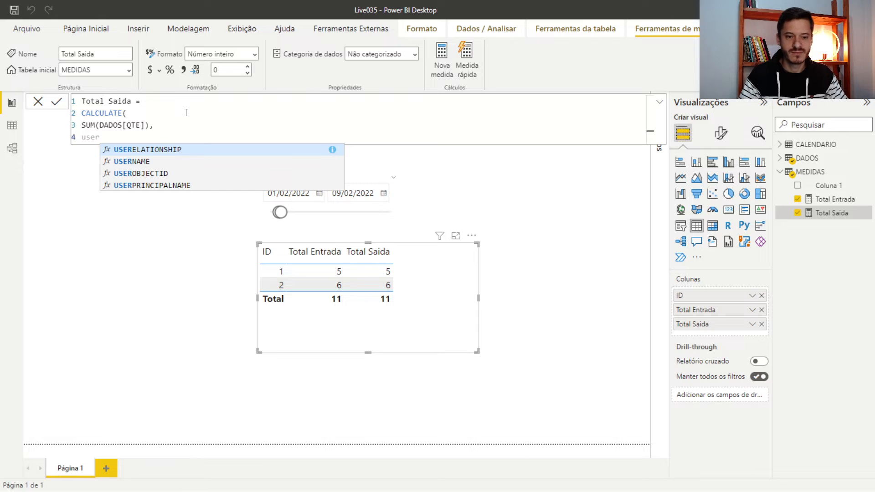
pyautogui.click(150, 152)
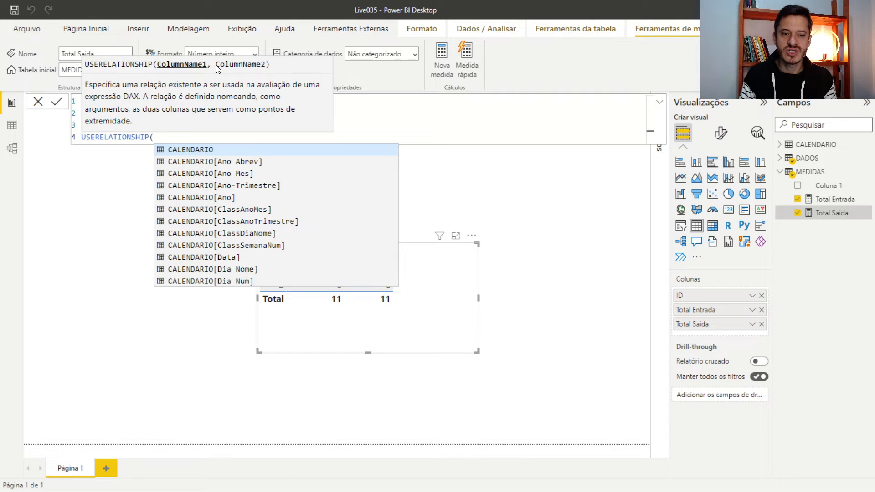
pyautogui.click(95, 236)
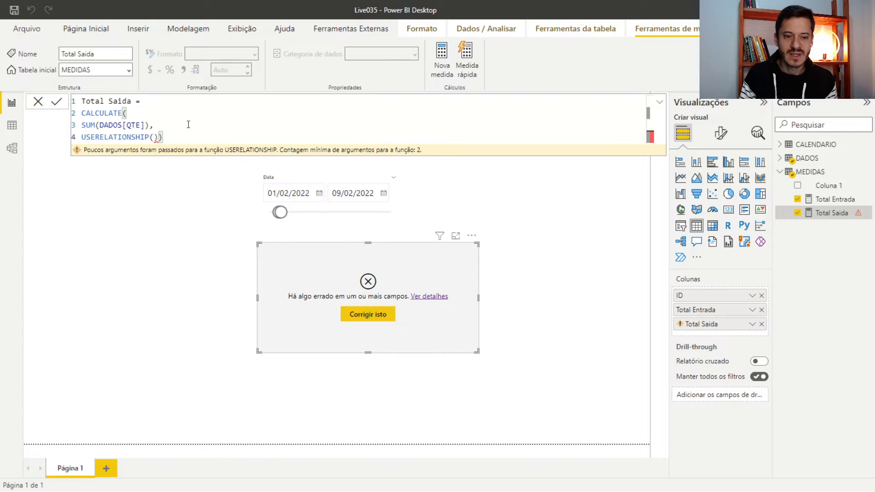
pyautogui.moveTo(155, 138); pyautogui.dragTo(168, 138)
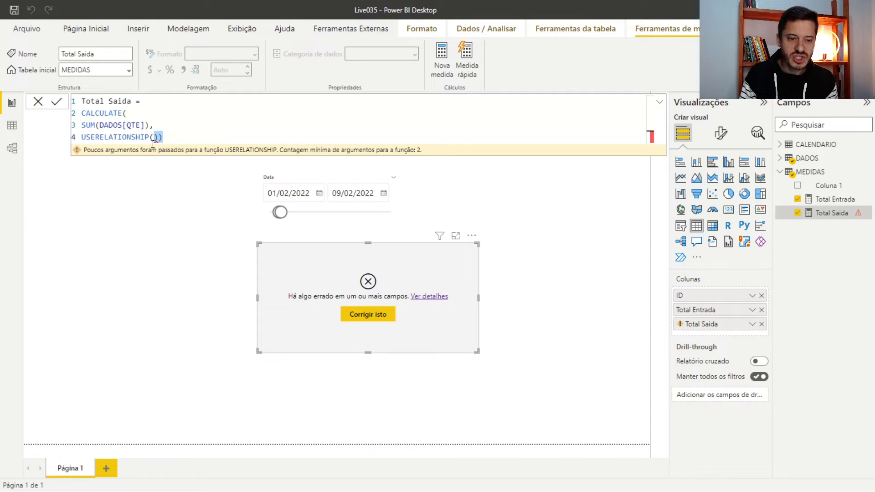
# Move CALENDARIO up beside DADOS in the model, check the columns of the DT_SAIDA relationship and return to the report page
pyautogui.click(11, 149)
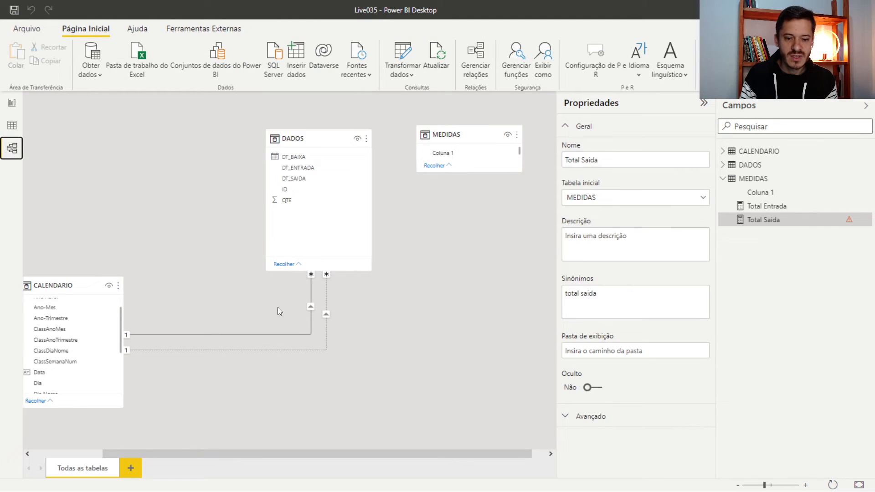
pyautogui.moveTo(46, 279); pyautogui.dragTo(69, 190)
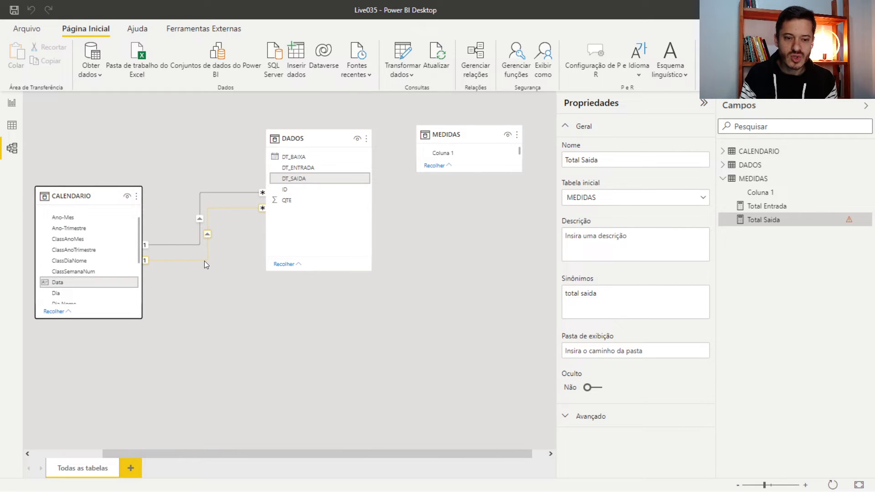
pyautogui.doubleClick(206, 261)
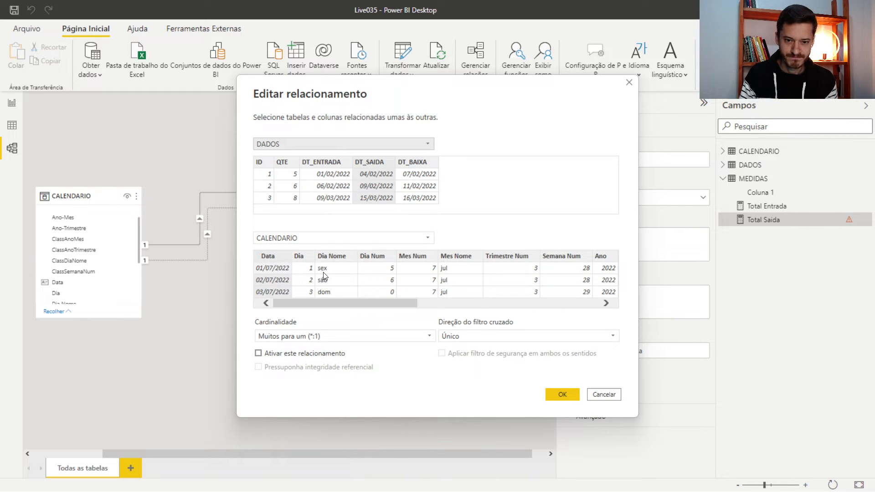
pyautogui.click(602, 394)
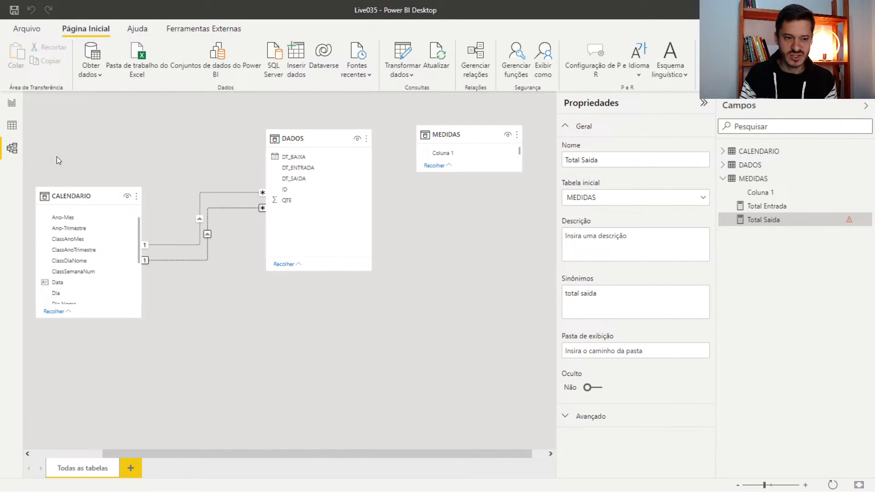
pyautogui.click(11, 105)
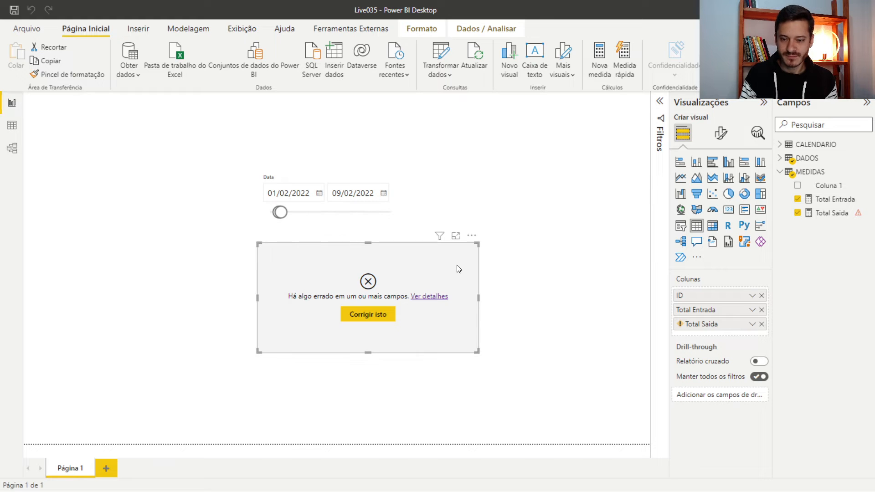
# In the Total Saida measure, reopen the USERELATIONSHIP function and enter CALENDARIO[Data] as its first column
pyautogui.click(831, 213)
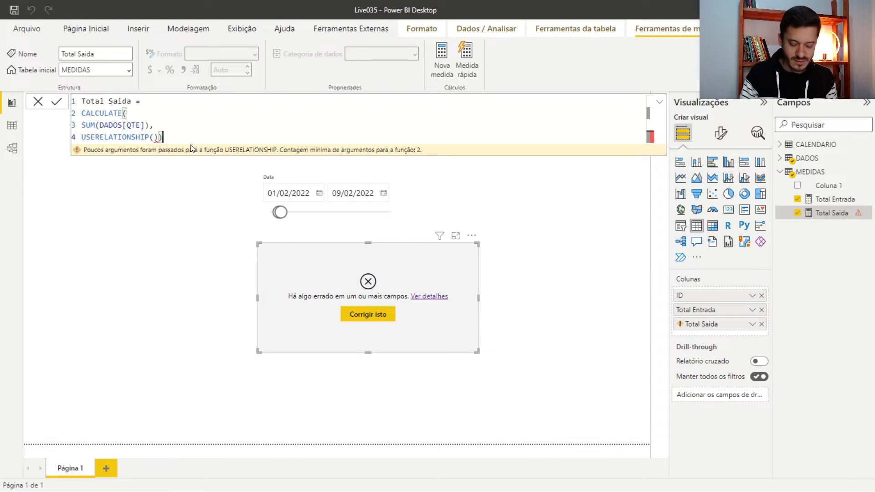
pyautogui.press('BackSpace')
pyautogui.press('BackSpace')
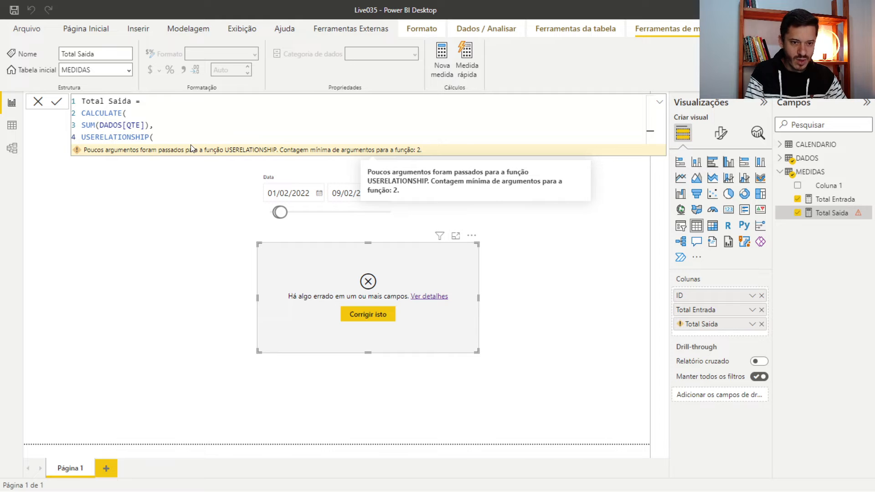
pyautogui.press('BackSpace')
pyautogui.press('BackSpace')
pyautogui.write('P(')
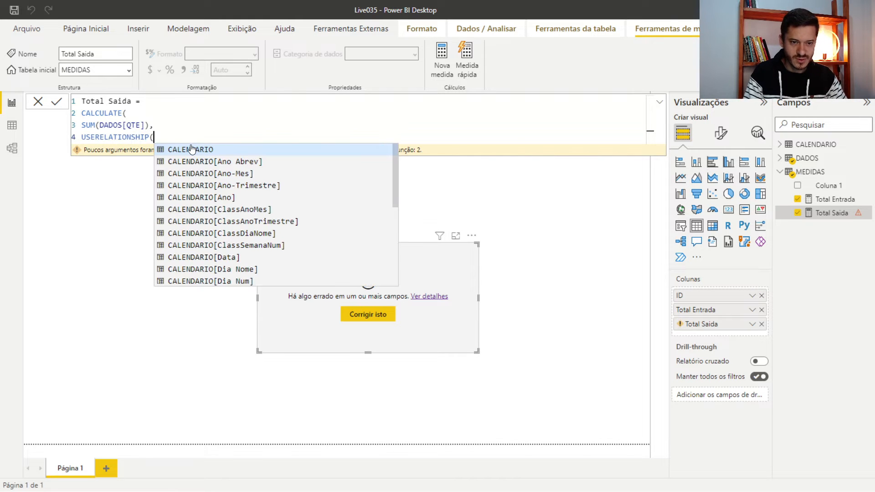
pyautogui.write('cal')
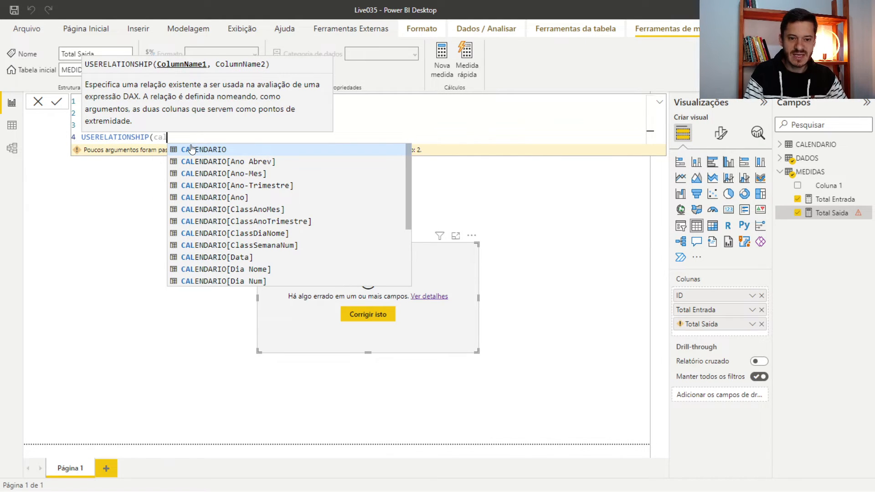
pyautogui.press('Down')
pyautogui.press('Down')
pyautogui.press('Down')
pyautogui.press('Down')
pyautogui.press('Down')
pyautogui.press('Down')
pyautogui.press('Down')
pyautogui.press('Down')
pyautogui.press('Down')
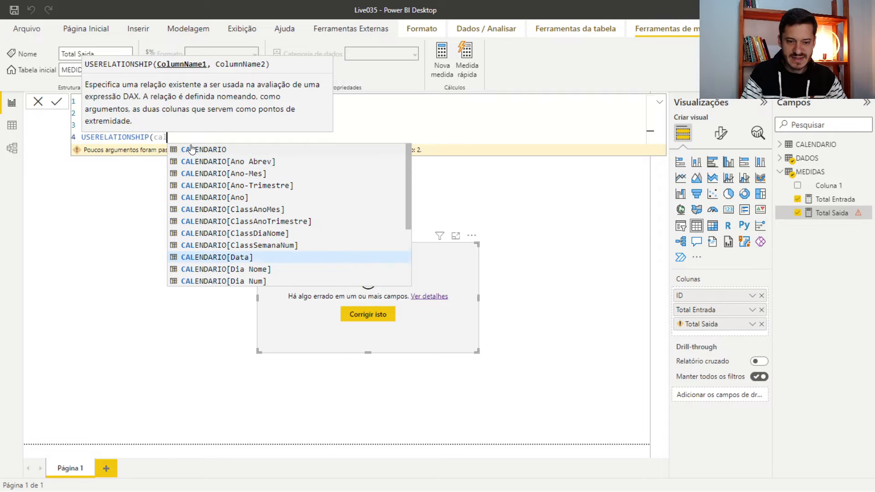
pyautogui.press('Tab')
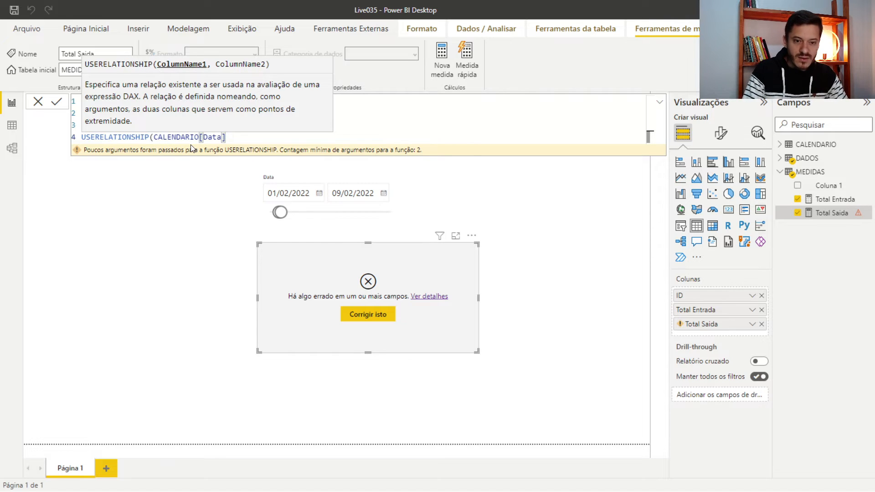
# Add DADOS[DT_SAIDA] as the second column of USERELATIONSHIP, close both functions and commit the Total Saida formula
pyautogui.write(',')
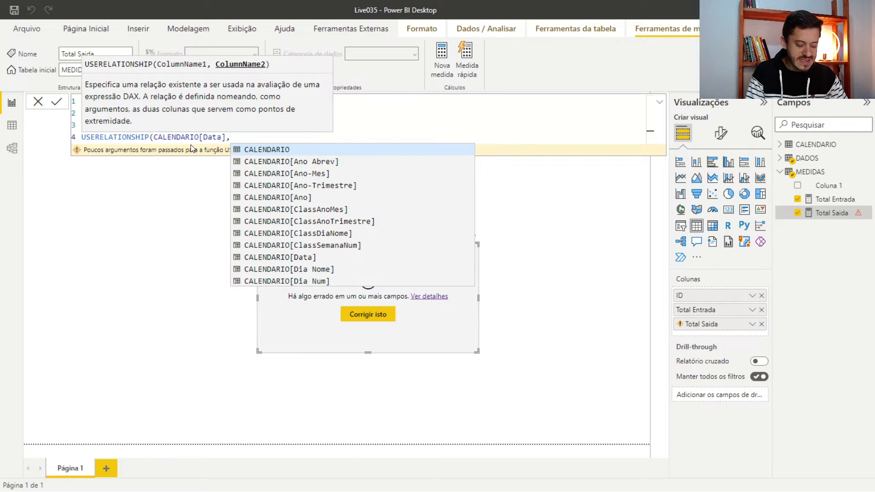
pyautogui.write('DADOS')
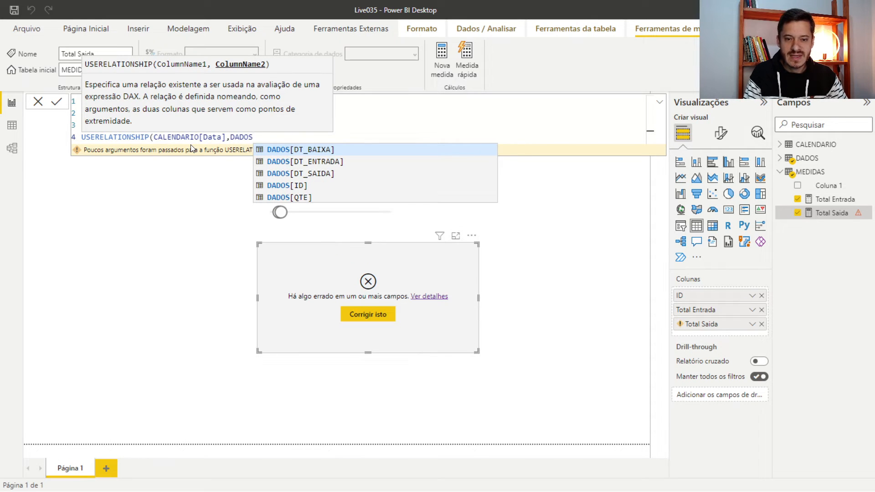
pyautogui.press('Down')
pyautogui.press('Down')
pyautogui.press('Tab')
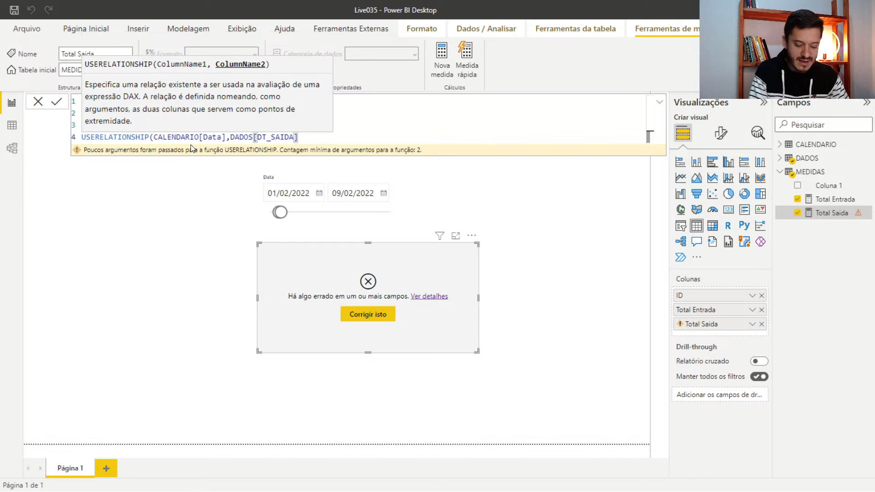
pyautogui.write(')')
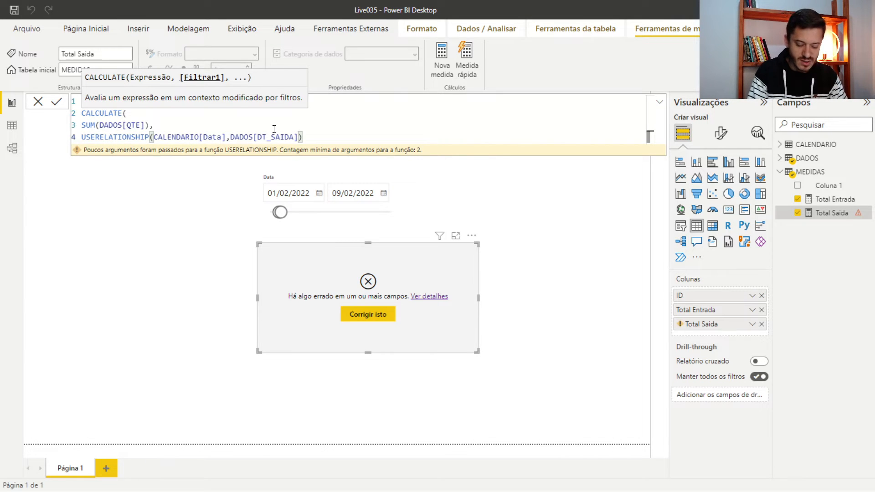
pyautogui.write(')')
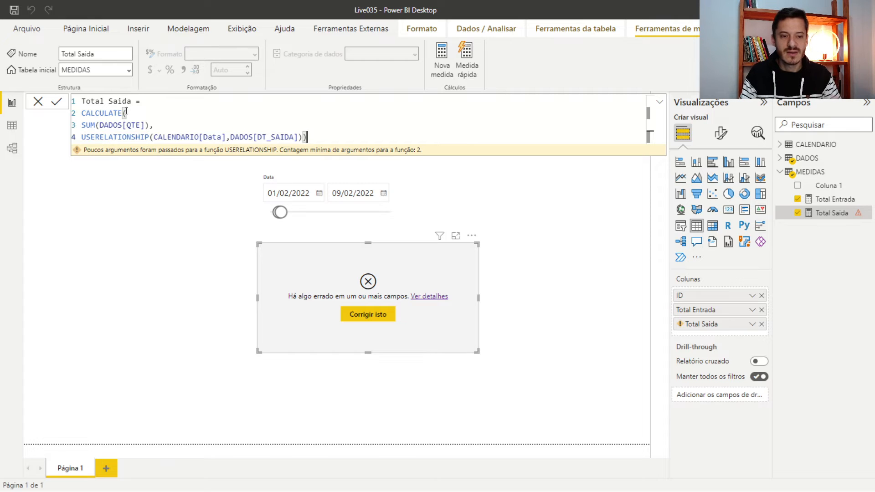
pyautogui.press('Return')
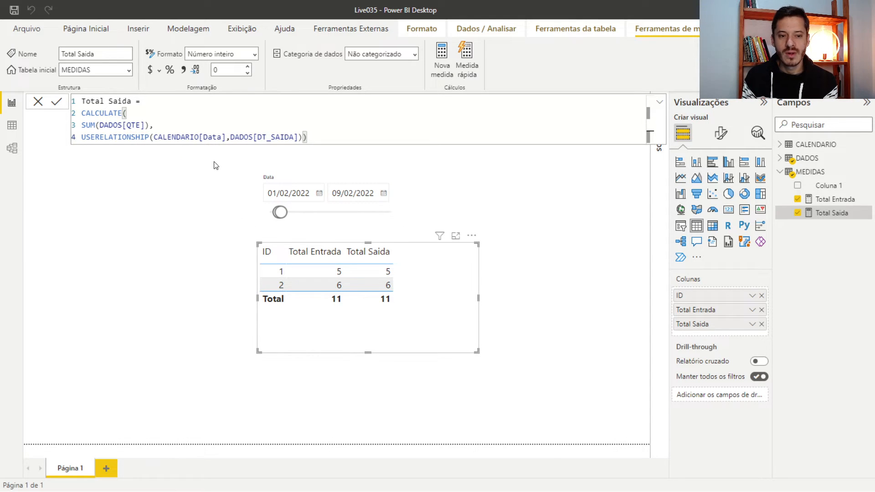
# Review the parts of the Total Saida formula: the measure name, CALCULATE, SUM(DADOS[QTE]) and the USERELATIONSHIP filter
pyautogui.moveTo(82, 104); pyautogui.dragTo(131, 100)
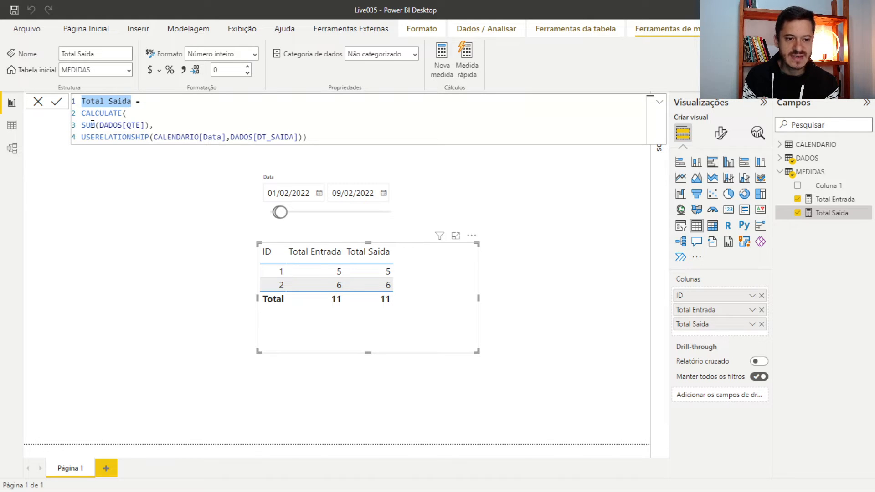
pyautogui.click(84, 136)
pyautogui.moveTo(84, 136); pyautogui.dragTo(310, 139)
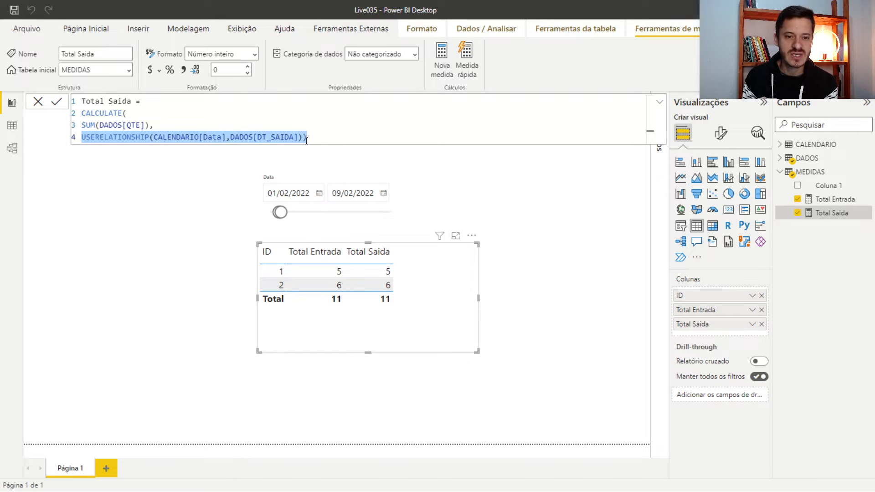
pyautogui.click(305, 138)
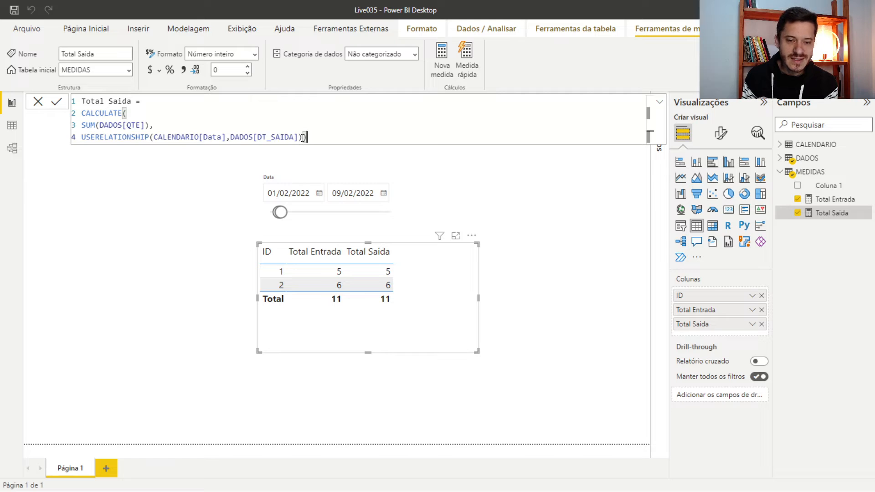
pyautogui.moveTo(304, 137); pyautogui.dragTo(78, 137)
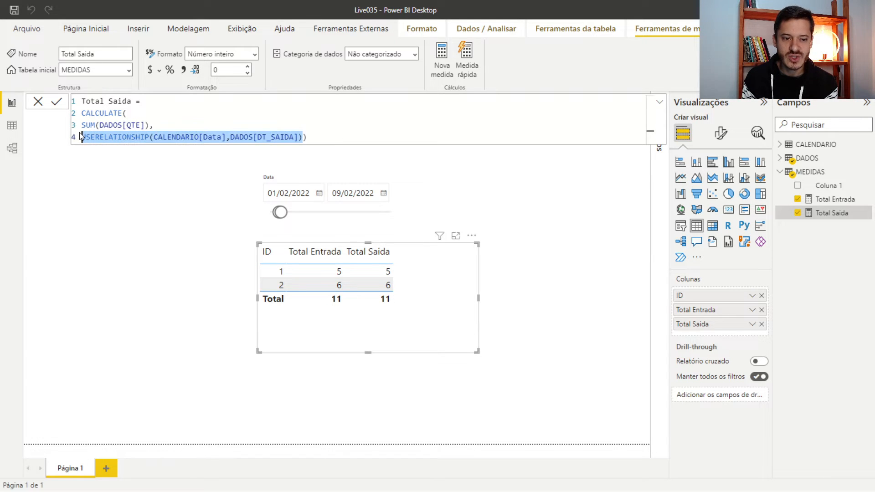
pyautogui.moveTo(313, 138); pyautogui.dragTo(232, 140)
pyautogui.moveTo(102, 156); pyautogui.dragTo(81, 138)
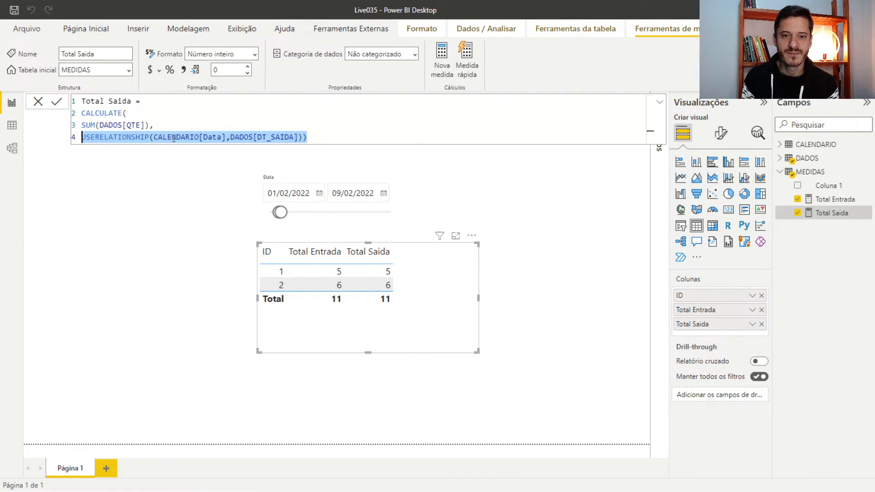
pyautogui.click(354, 136)
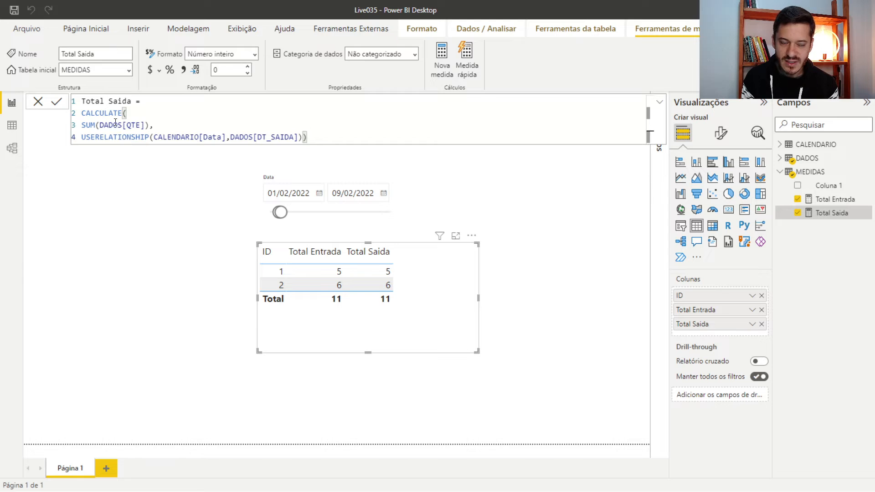
pyautogui.click(148, 126)
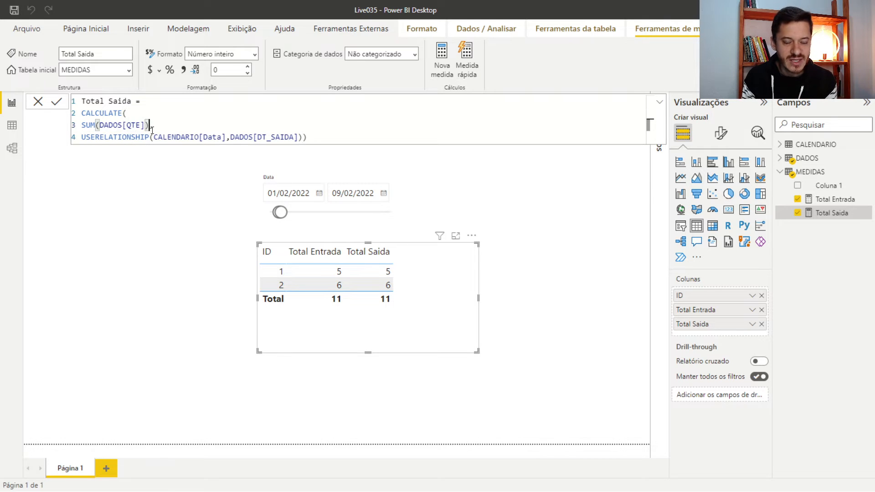
pyautogui.moveTo(148, 130); pyautogui.dragTo(72, 104)
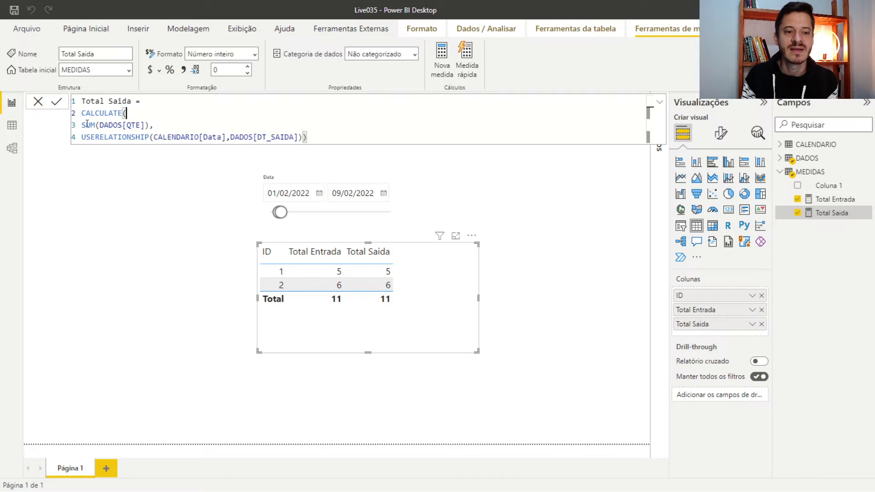
# Check the settings of the DT_ENTRADA and DT_SAIDA relationships in the model without changing them, and return to the report page
pyautogui.click(12, 148)
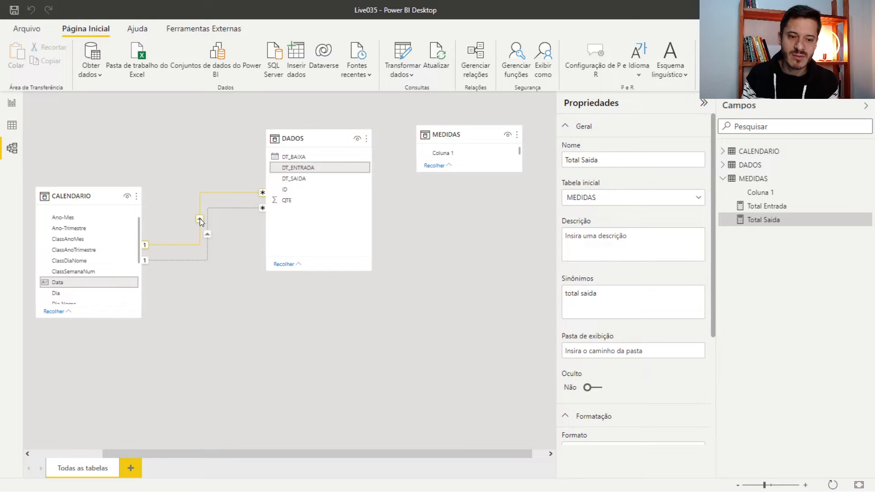
pyautogui.doubleClick(200, 220)
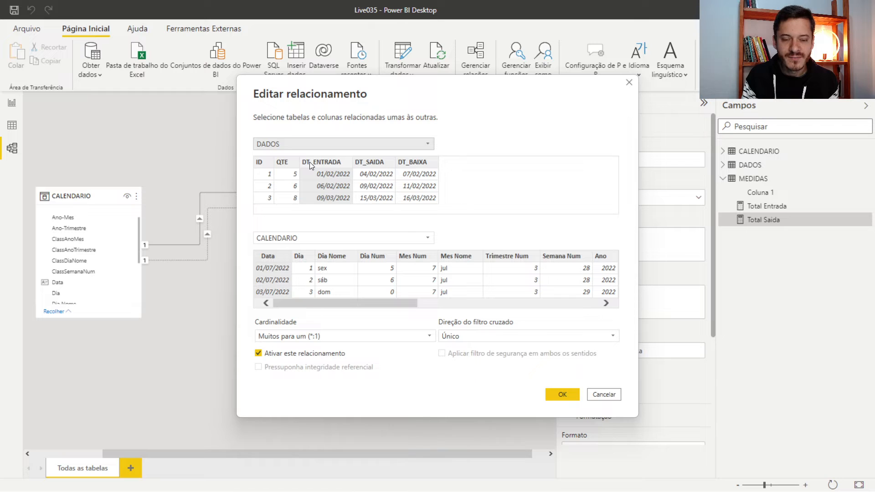
pyautogui.click(605, 395)
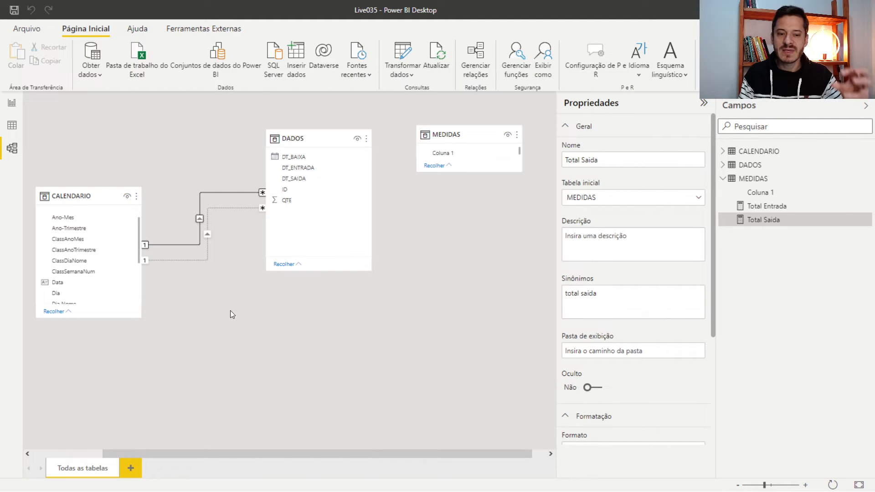
pyautogui.doubleClick(206, 261)
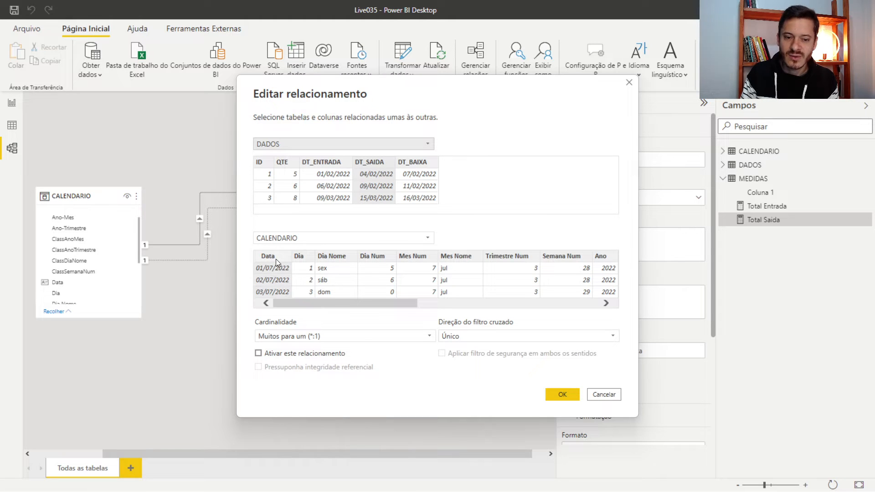
pyautogui.click(607, 394)
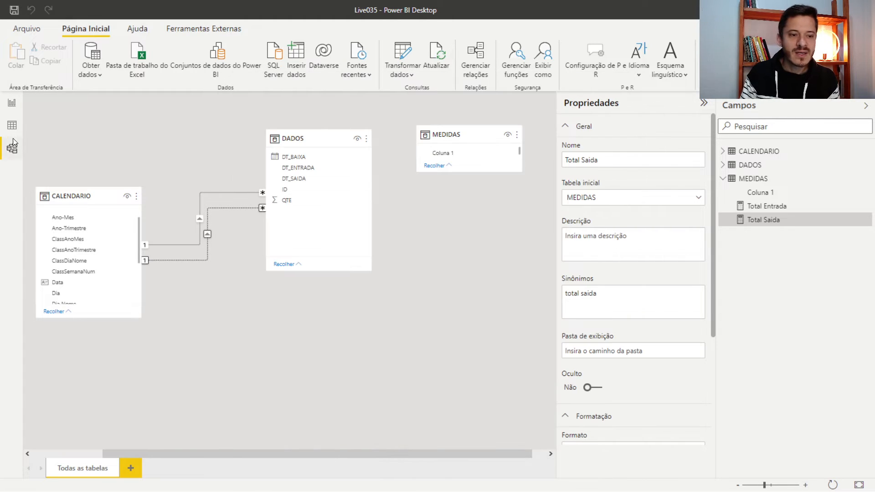
pyautogui.click(12, 102)
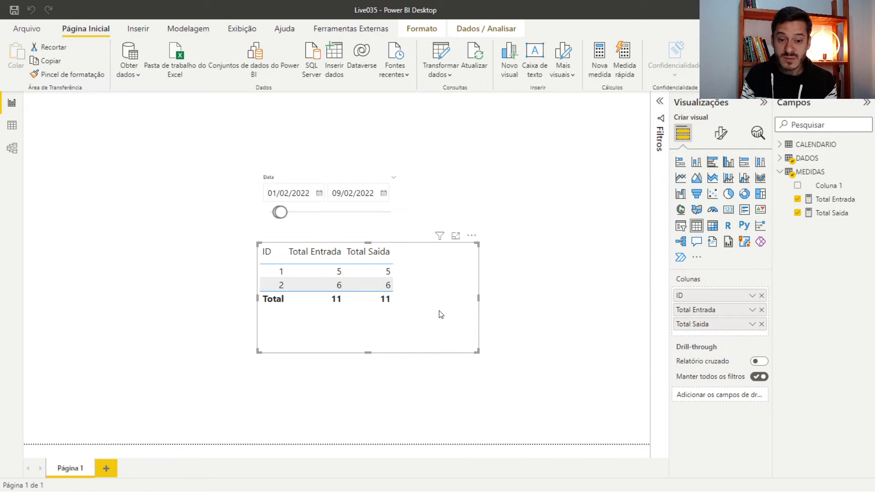
# Show the rows of the DADOS table and compare the DT_ENTRADA and DT_SAIDA dates of IDs 1 to 3 with the report's date filter
pyautogui.click(12, 126)
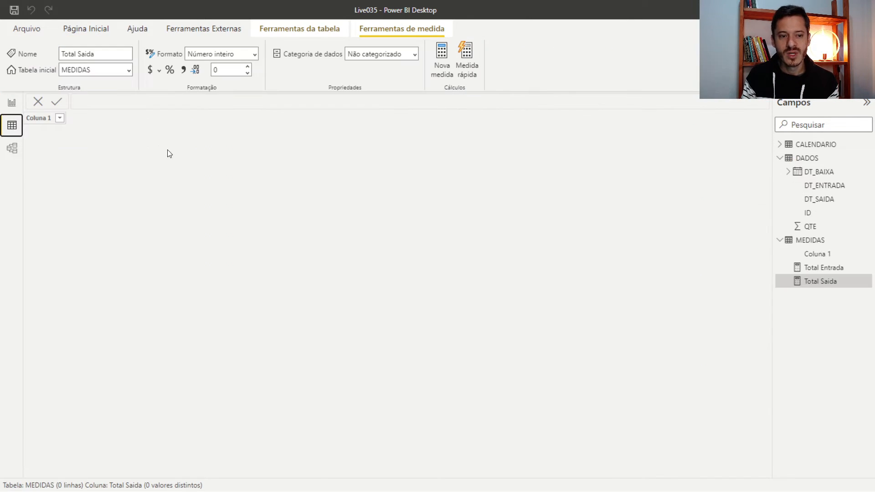
pyautogui.click(13, 103)
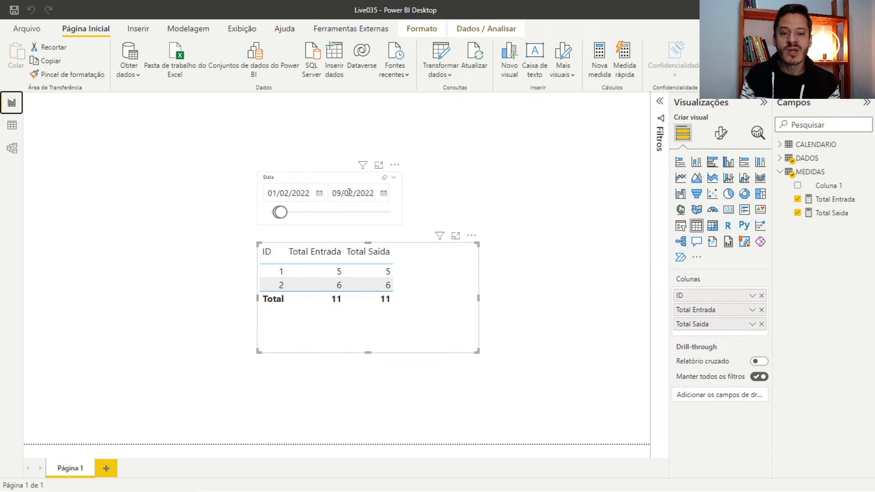
pyautogui.click(12, 126)
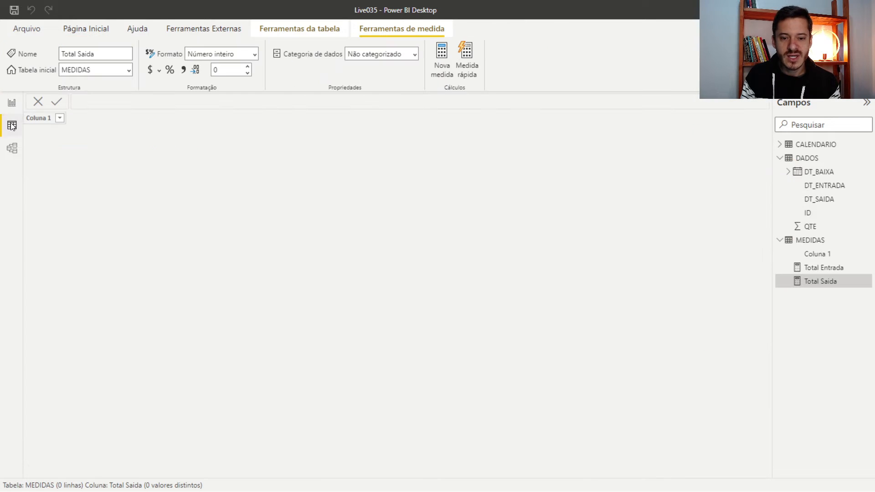
pyautogui.click(804, 158)
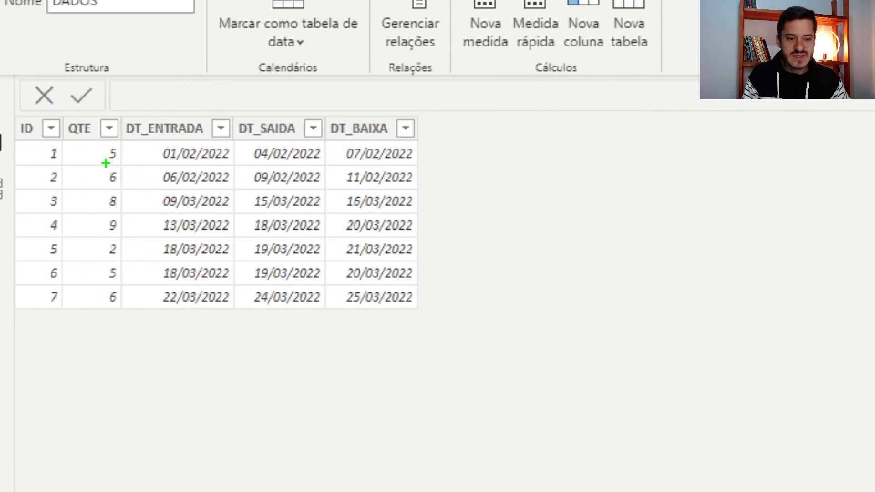
pyautogui.moveTo(14, 112)
pyautogui.mouseDown()
pyautogui.moveTo(209, 194)
pyautogui.moveTo(371, 168)
pyautogui.moveTo(324, 201)
pyautogui.moveTo(326, 193)
pyautogui.mouseUp()
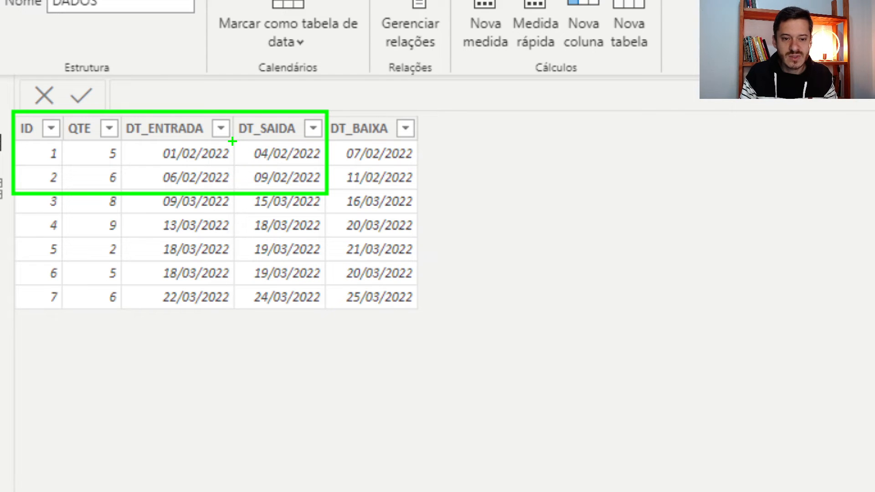
pyautogui.moveTo(245, 140)
pyautogui.mouseDown()
pyautogui.moveTo(313, 149)
pyautogui.moveTo(323, 162)
pyautogui.mouseUp()
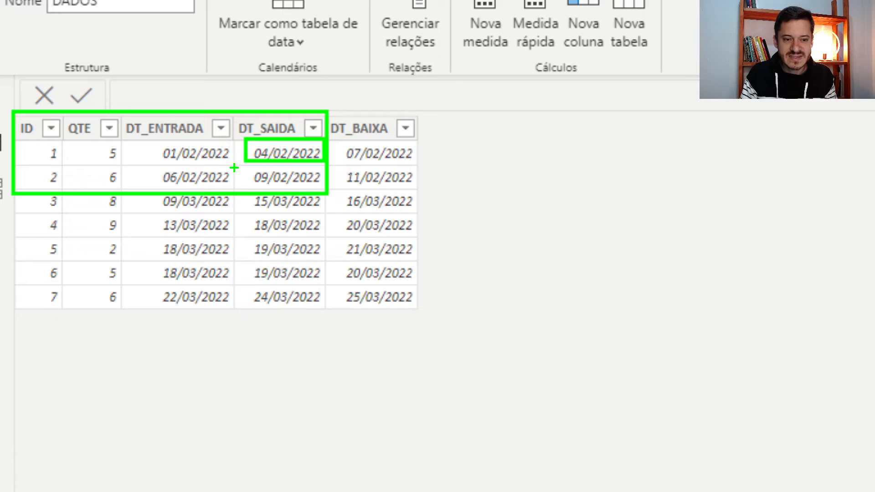
pyautogui.moveTo(235, 168); pyautogui.dragTo(325, 186)
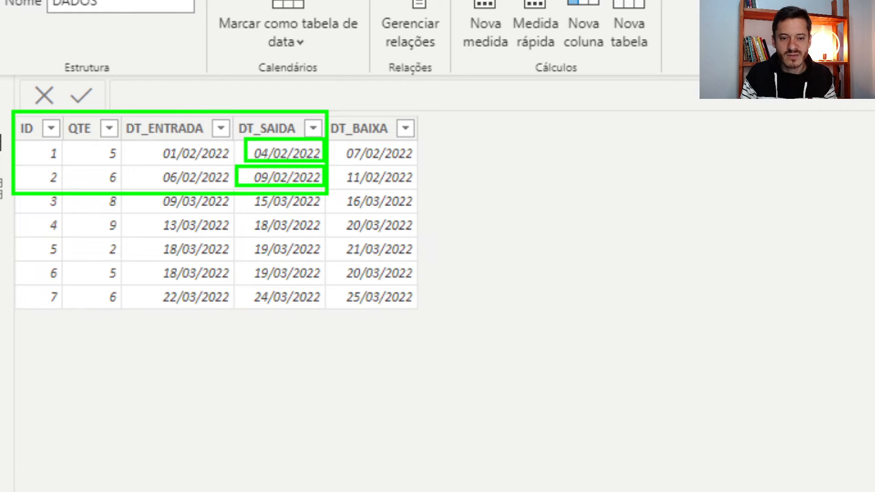
pyautogui.moveTo(22, 162); pyautogui.dragTo(62, 188)
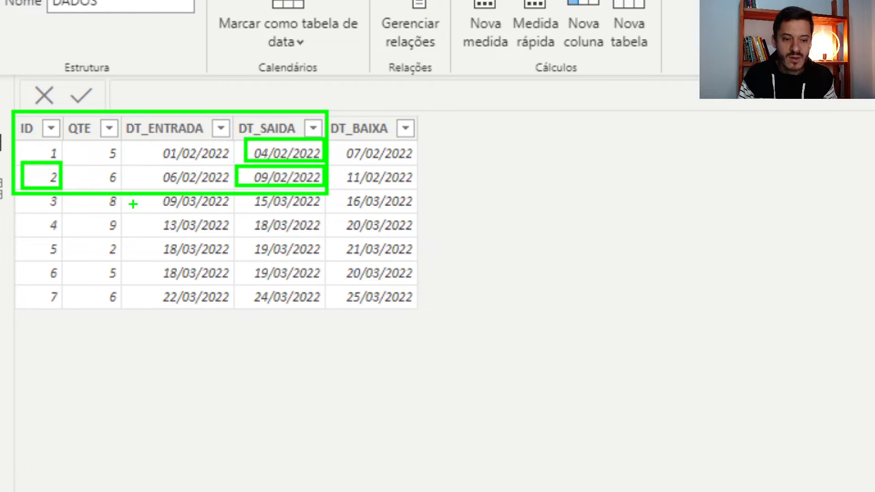
pyautogui.moveTo(155, 193)
pyautogui.mouseDown()
pyautogui.moveTo(178, 222)
pyautogui.moveTo(242, 200)
pyautogui.moveTo(178, 187)
pyautogui.mouseUp()
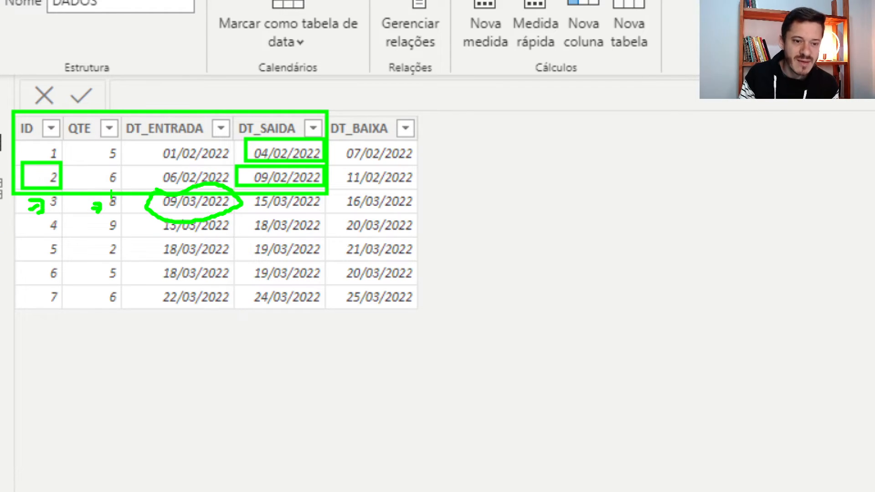
# Set the end of the report's date filter to 09/03/2022 and compare Total Entrada with Total Saida for ID 3
pyautogui.moveTo(88, 195)
pyautogui.mouseDown()
pyautogui.moveTo(109, 213)
pyautogui.moveTo(127, 195)
pyautogui.mouseUp()
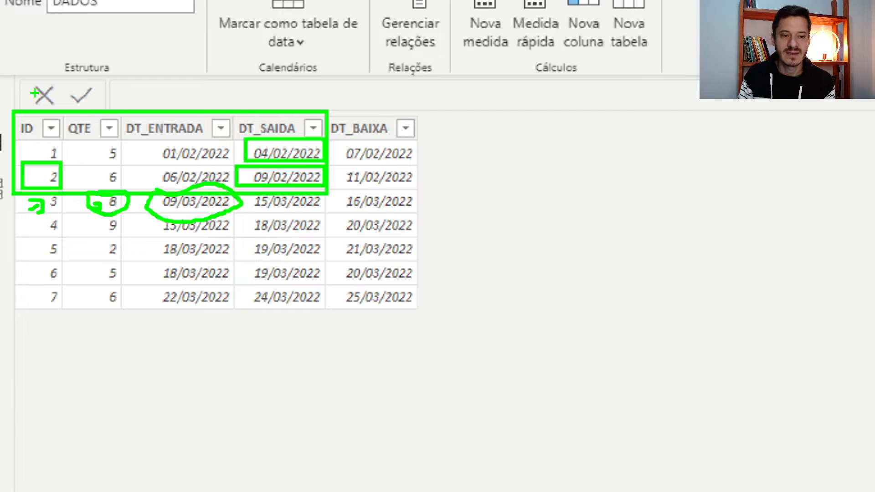
pyautogui.press('Escape')
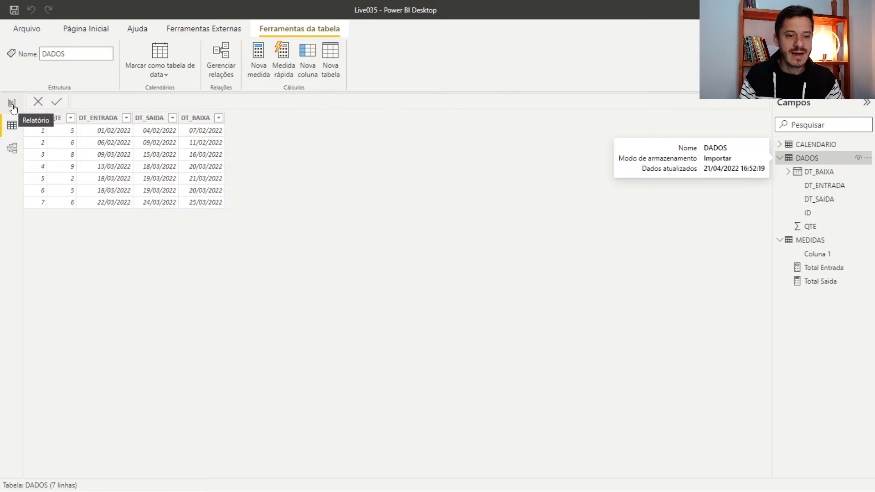
pyautogui.click(12, 105)
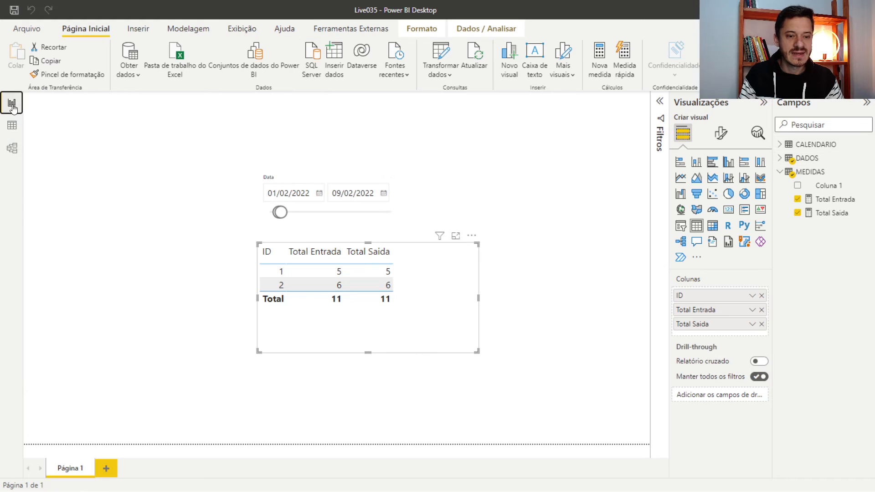
pyautogui.click(384, 194)
pyautogui.click(439, 219)
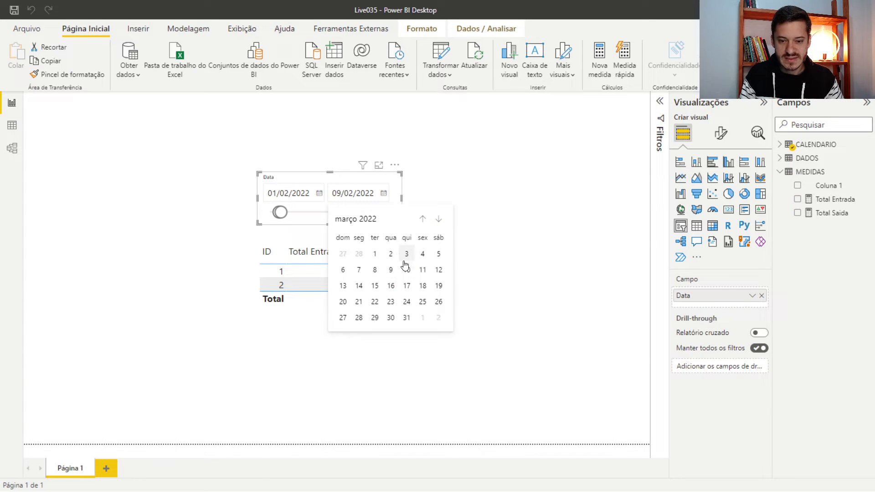
pyautogui.click(390, 269)
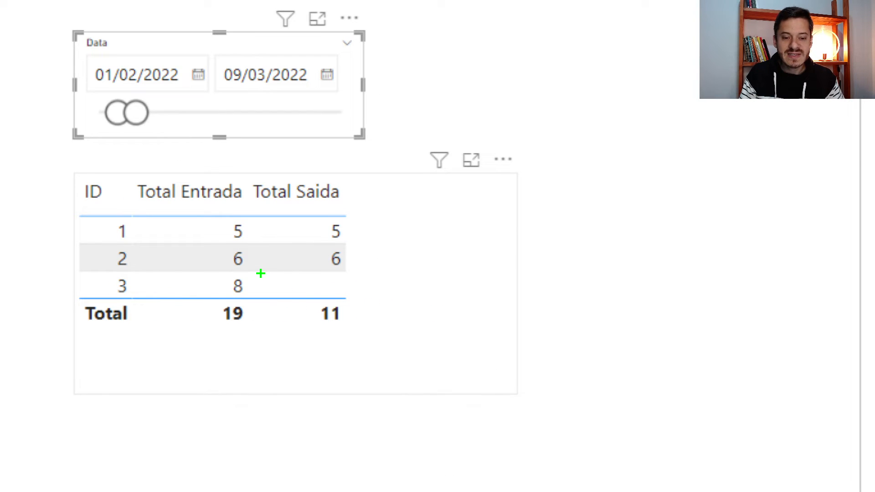
pyautogui.moveTo(259, 272); pyautogui.dragTo(352, 299)
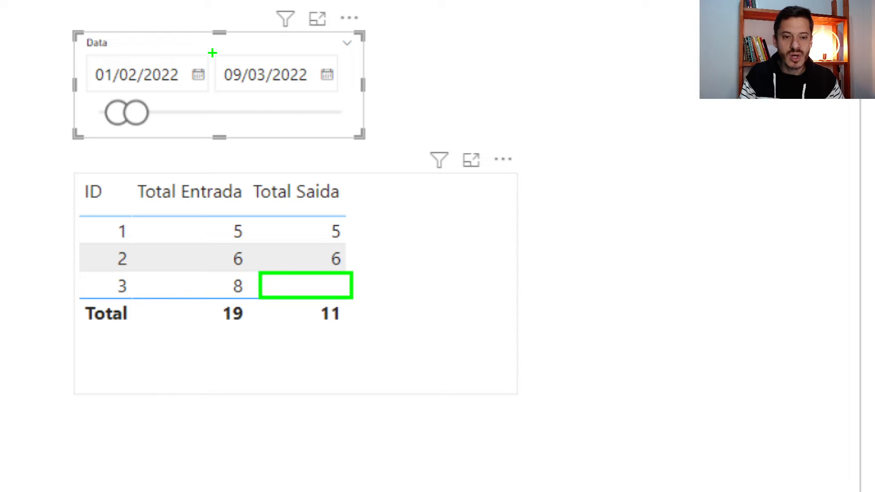
pyautogui.moveTo(213, 53); pyautogui.dragTo(342, 95)
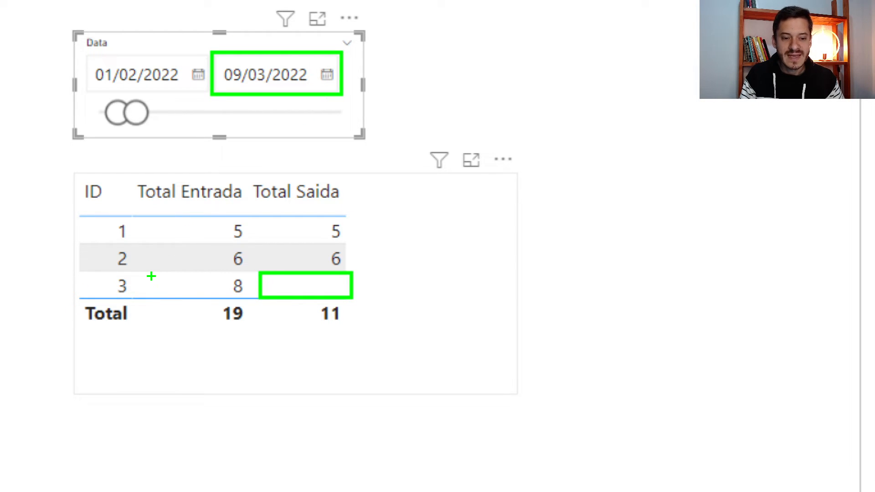
pyautogui.moveTo(81, 285)
pyautogui.mouseDown()
pyautogui.moveTo(107, 281)
pyautogui.moveTo(88, 299)
pyautogui.mouseUp()
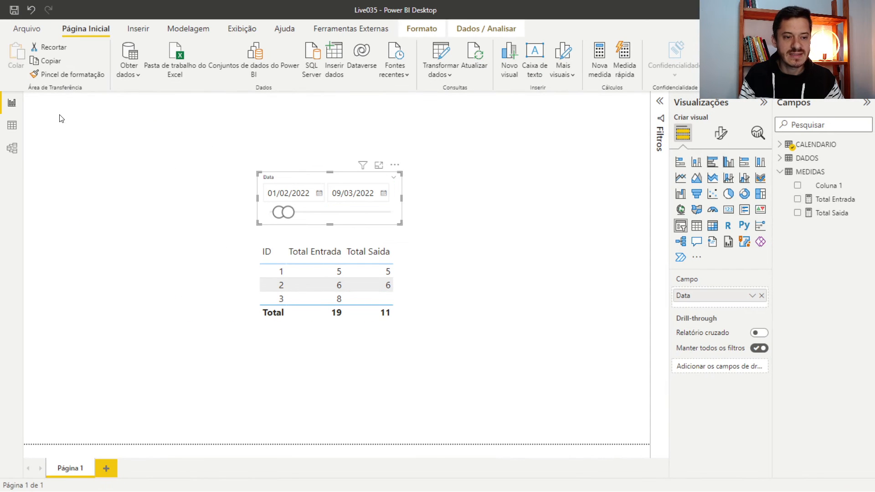
# Show the DADOS table rows and examine the DT_ENTRADA and DT_SAIDA dates of ID 3
pyautogui.click(6, 122)
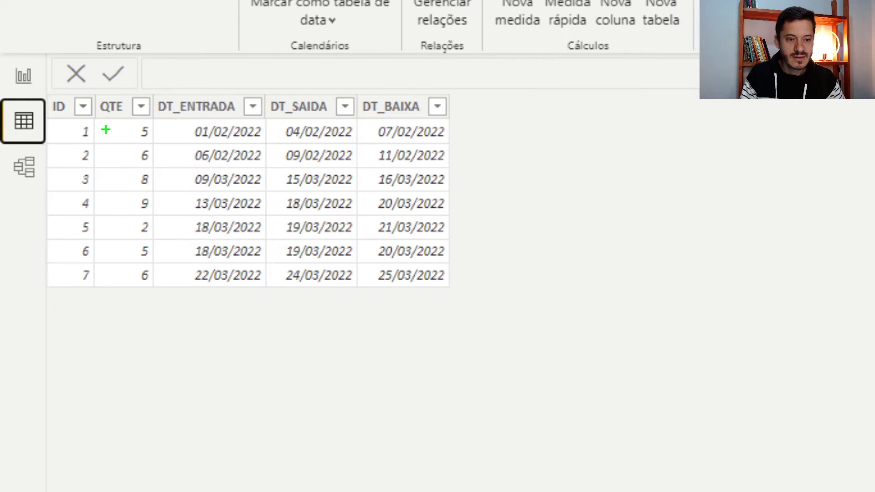
pyautogui.moveTo(48, 164)
pyautogui.mouseDown()
pyautogui.moveTo(367, 211)
pyautogui.moveTo(367, 190)
pyautogui.moveTo(356, 191)
pyautogui.mouseUp()
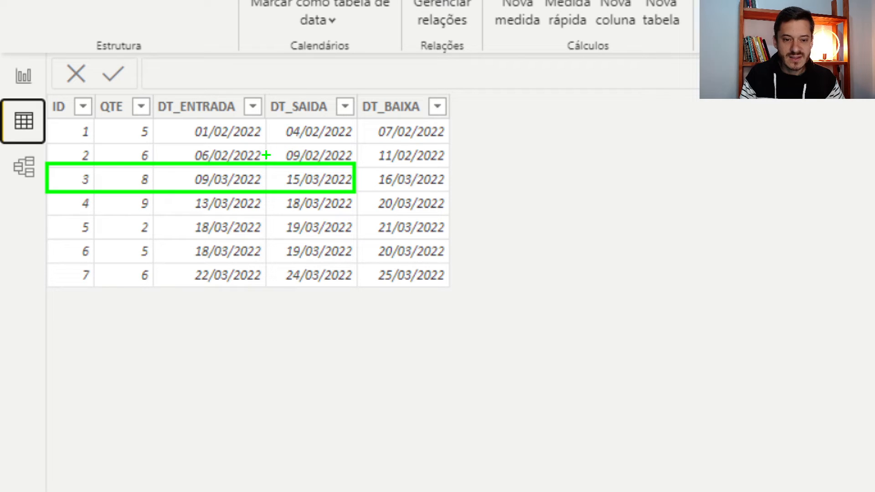
pyautogui.moveTo(266, 163)
pyautogui.mouseDown()
pyautogui.moveTo(369, 211)
pyautogui.moveTo(367, 183)
pyautogui.moveTo(358, 195)
pyautogui.mouseUp()
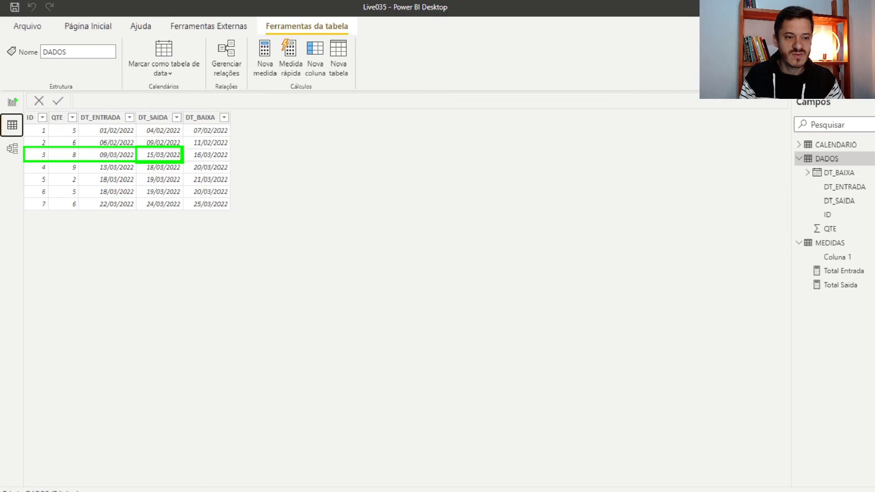
# Return to the report page and set the end of the date filter to 15/03/2022
pyautogui.click(24, 75)
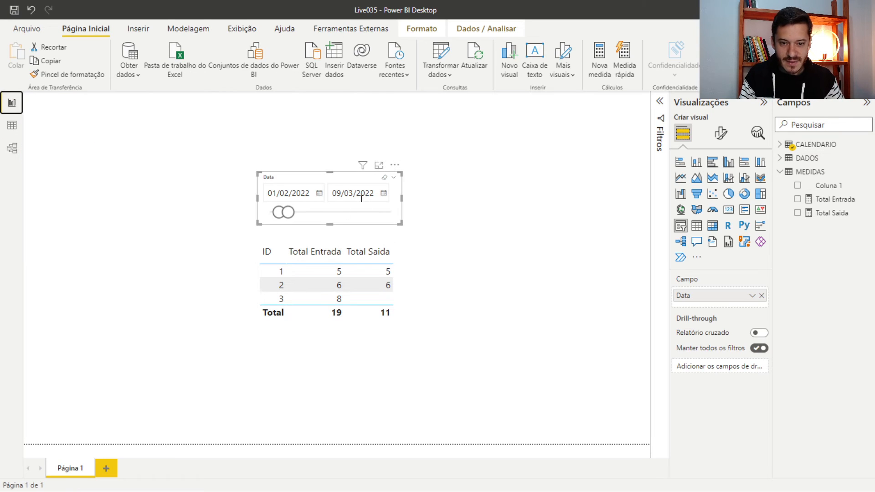
pyautogui.click(384, 193)
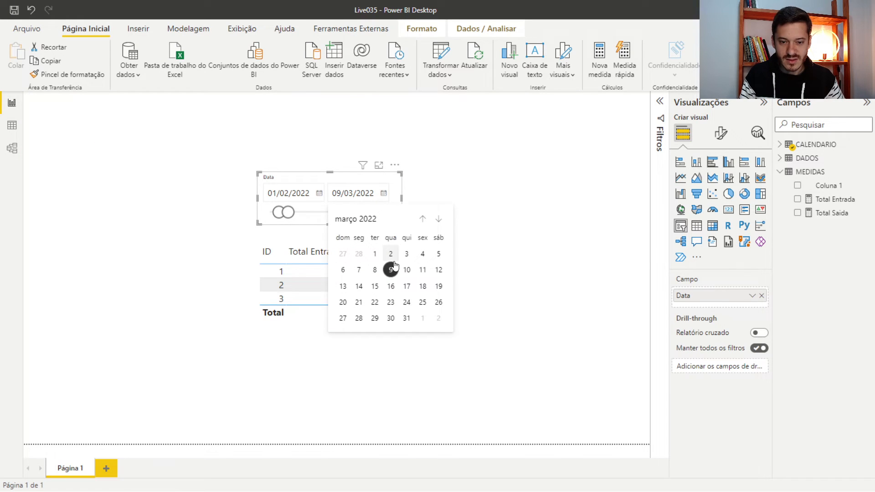
pyautogui.click(375, 286)
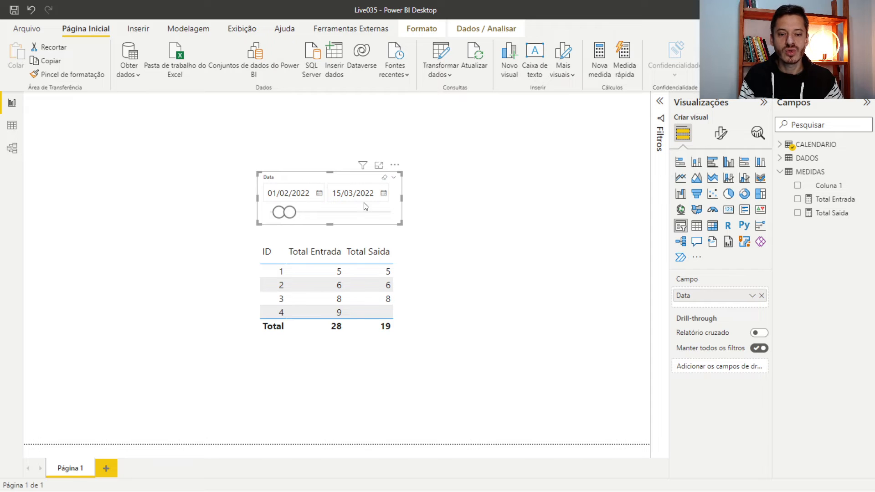
# Examine the DT_ENTRADA date of ID 4 in the DADOS table rows and return to the report page
pyautogui.click(12, 125)
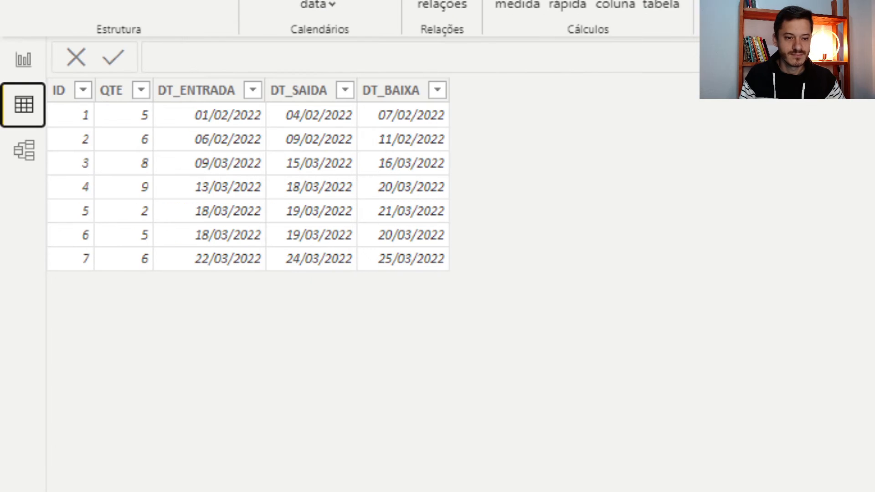
pyautogui.moveTo(151, 173); pyautogui.dragTo(266, 199)
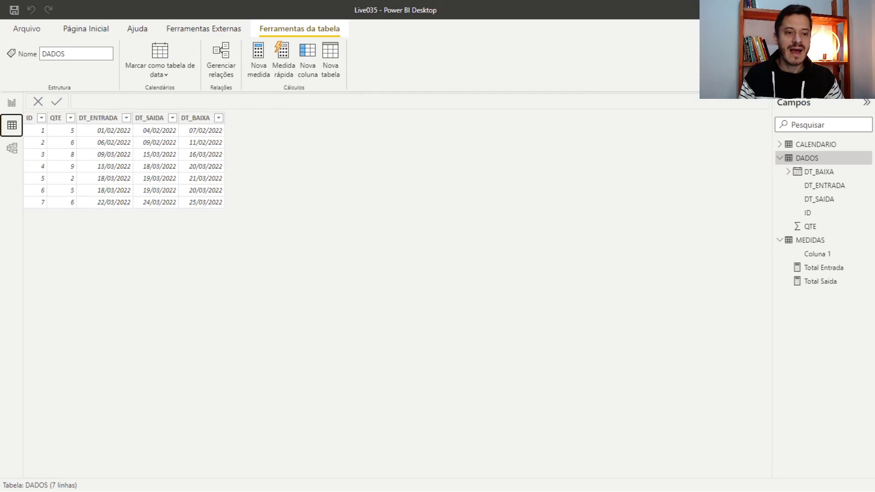
pyautogui.click(18, 105)
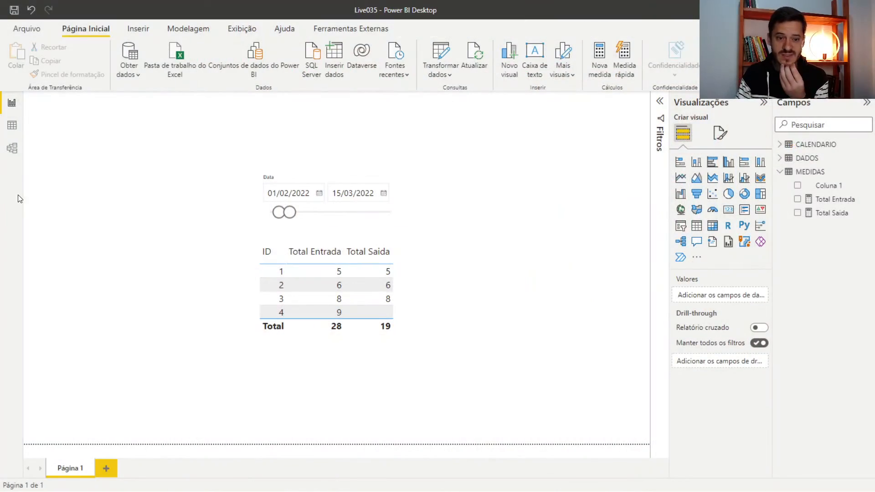
# Try to activate the inactive CALENDARIO–DADOS relationship on DT_SAIDA in the model
pyautogui.click(12, 149)
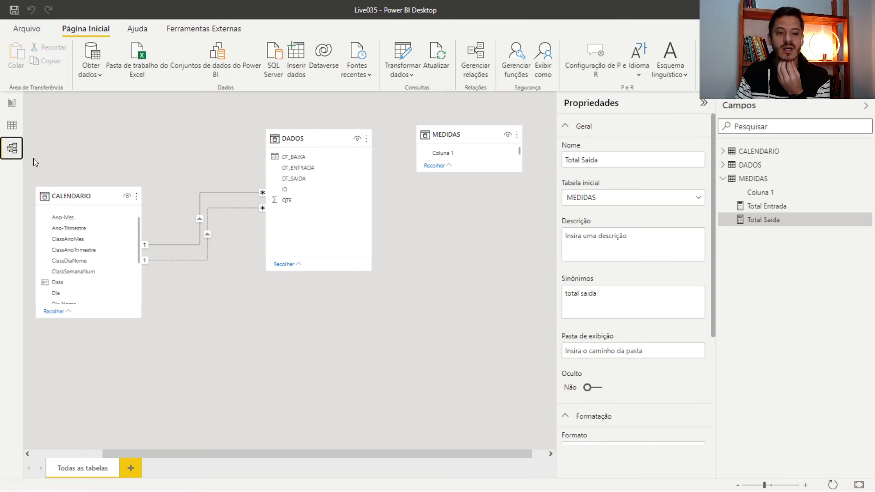
pyautogui.doubleClick(205, 259)
pyautogui.click(258, 353)
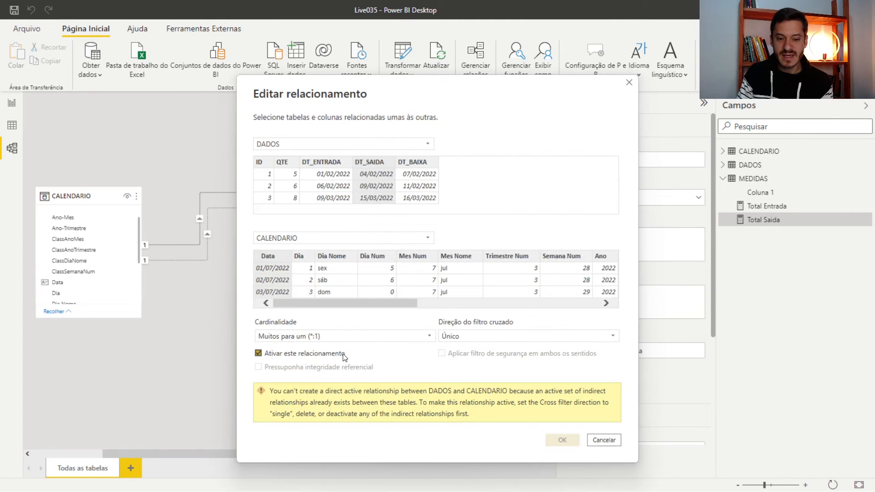
pyautogui.click(601, 445)
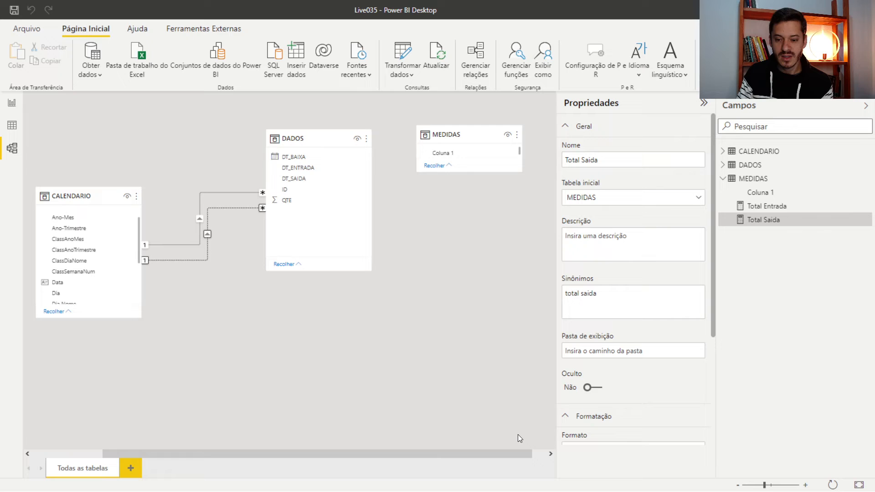
pyautogui.click(314, 323)
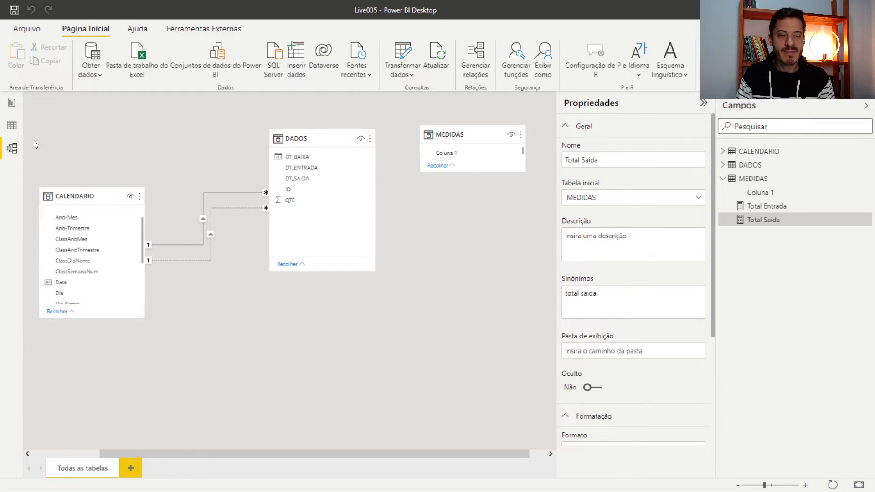
# Review the DT_SAIDA column in the DADOS table rows and return to the report page
pyautogui.click(11, 127)
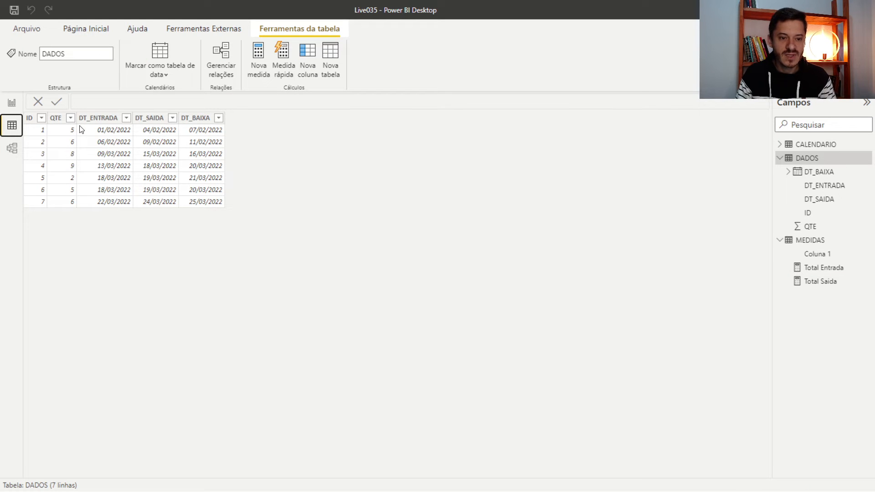
pyautogui.click(149, 122)
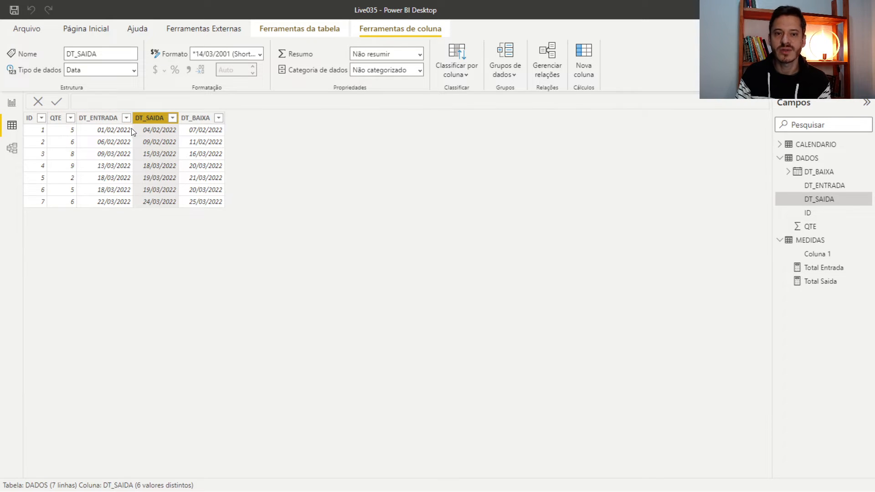
pyautogui.click(12, 102)
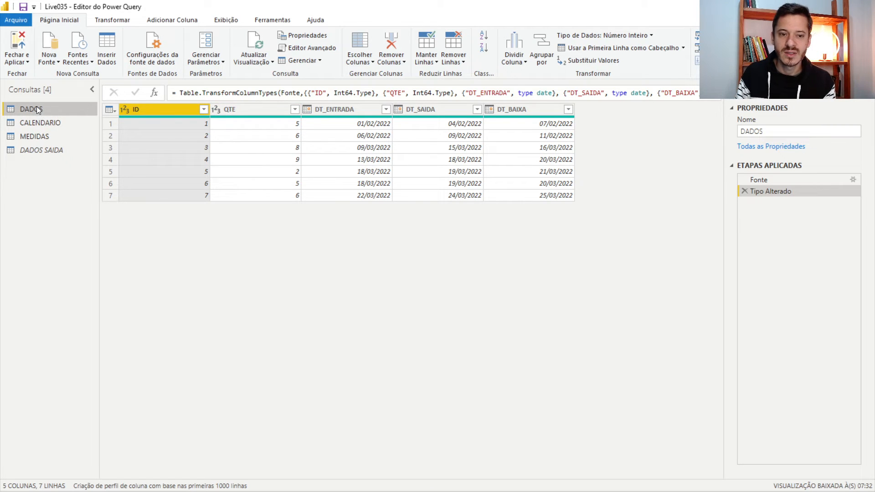
# Examine the DADOS SAIDA query and its DT_SAIDA column in the Power Query Editor, comparing it with the DADOS query
pyautogui.click(47, 152)
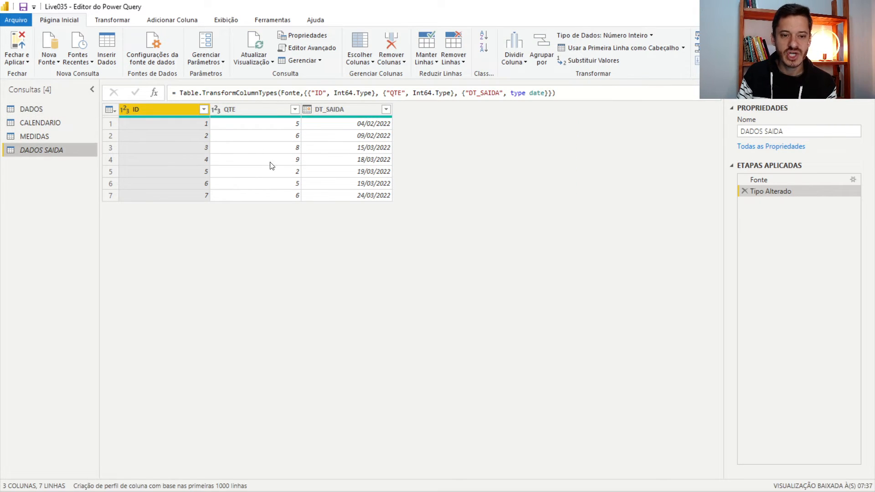
pyautogui.click(360, 114)
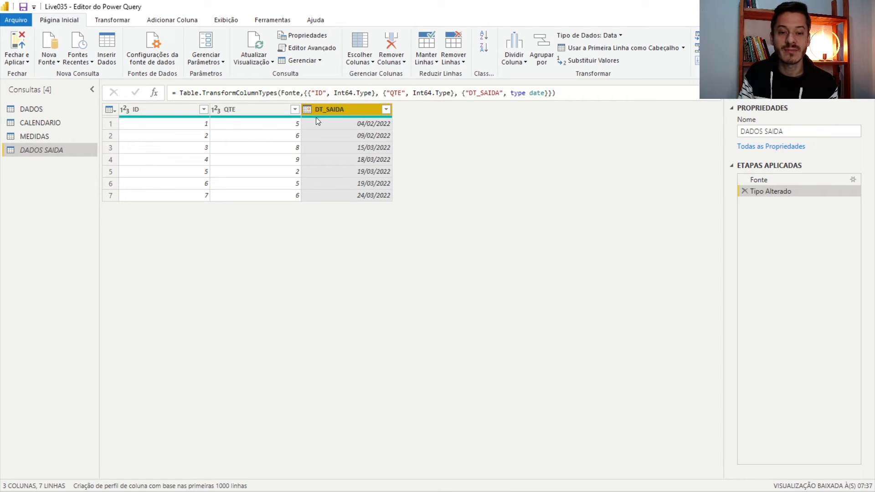
pyautogui.click(59, 108)
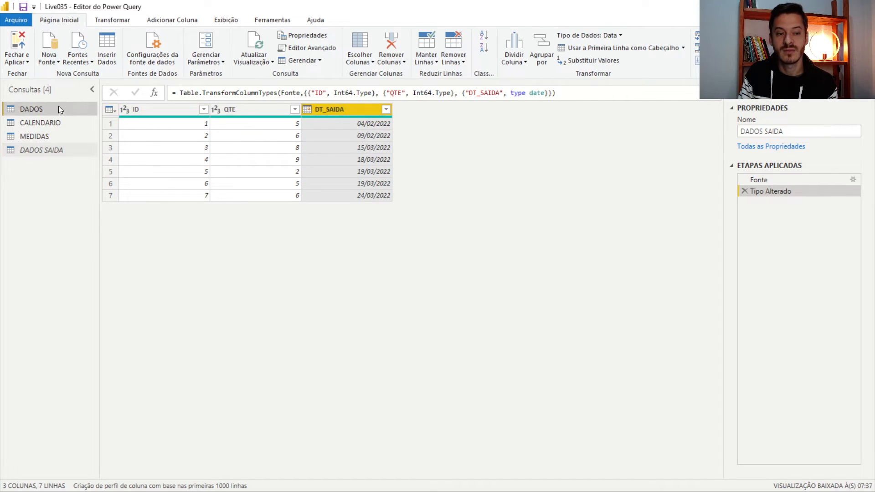
# Enable loading for the DADOS SAIDA query and apply the query changes to the report
pyautogui.click(46, 153)
pyautogui.rightClick(45, 149)
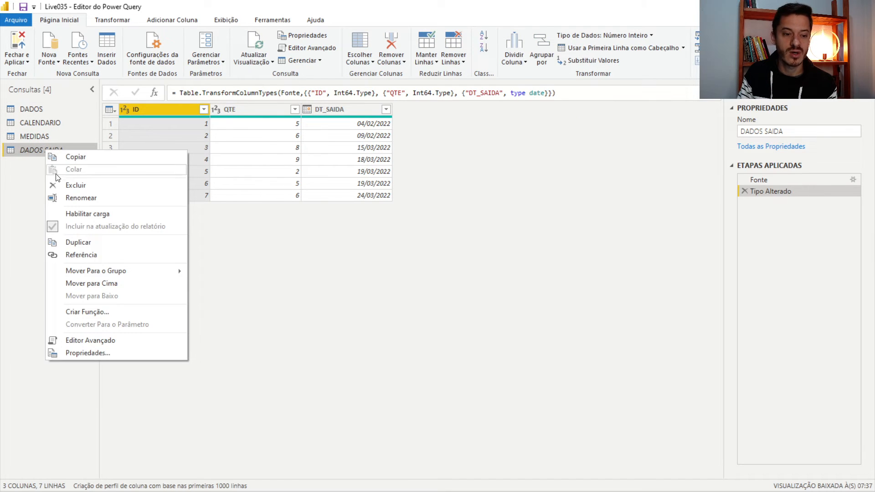
pyautogui.click(68, 214)
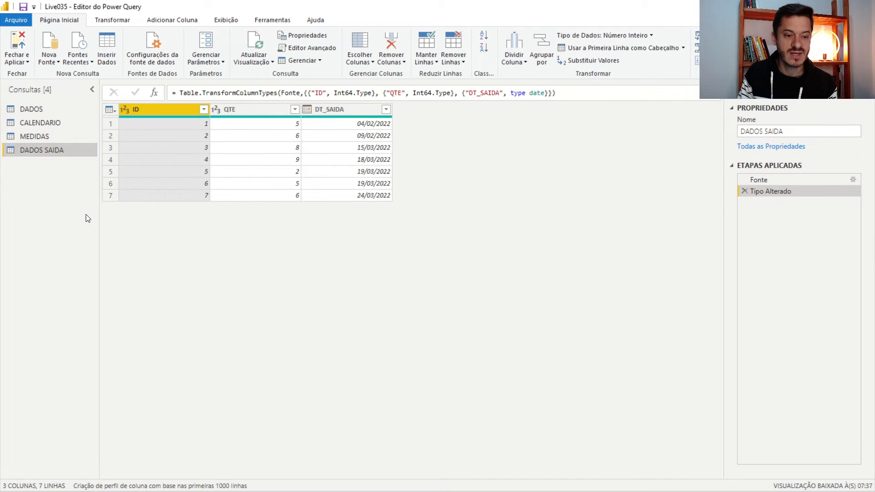
pyautogui.click(18, 41)
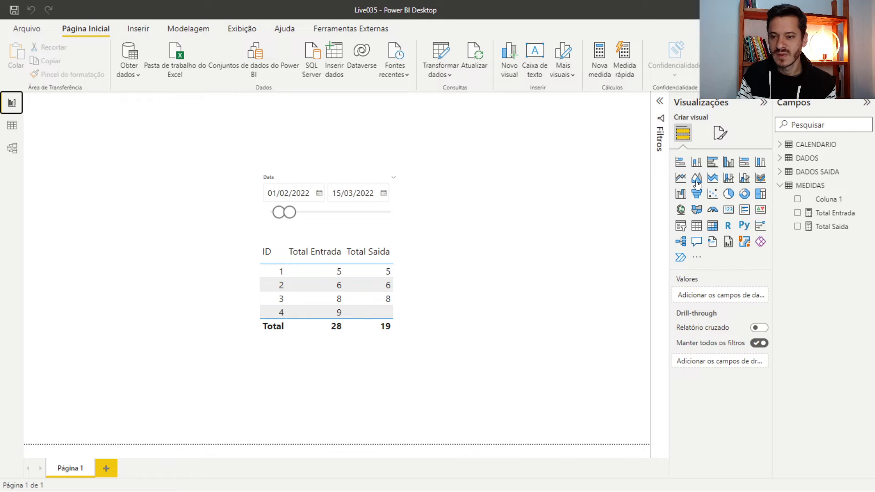
# Check the fields of the loaded DADOS SAIDA table and show the table data
pyautogui.click(779, 172)
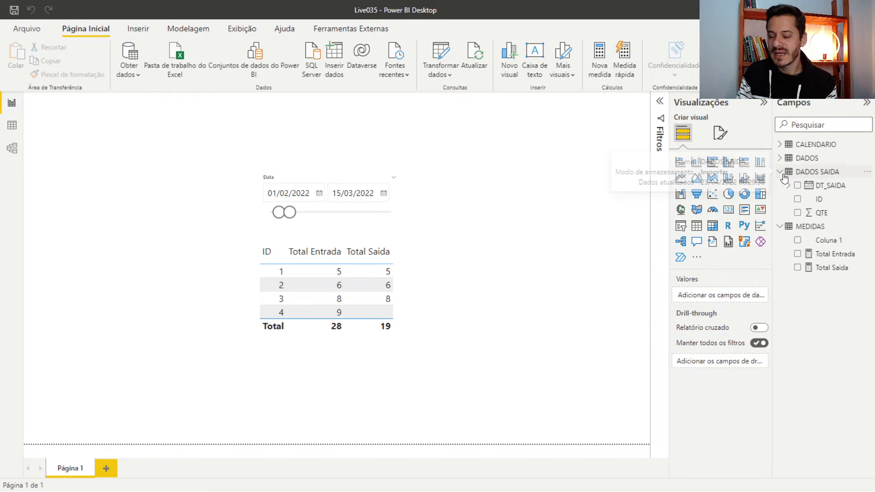
pyautogui.click(780, 172)
pyautogui.click(11, 127)
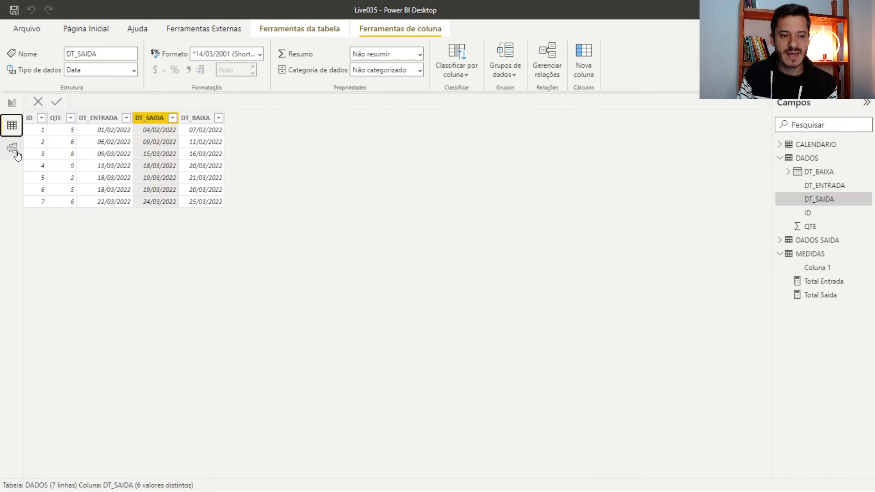
# Delete the relationship between DADOS and DADOS SAIDA in the model
pyautogui.click(12, 148)
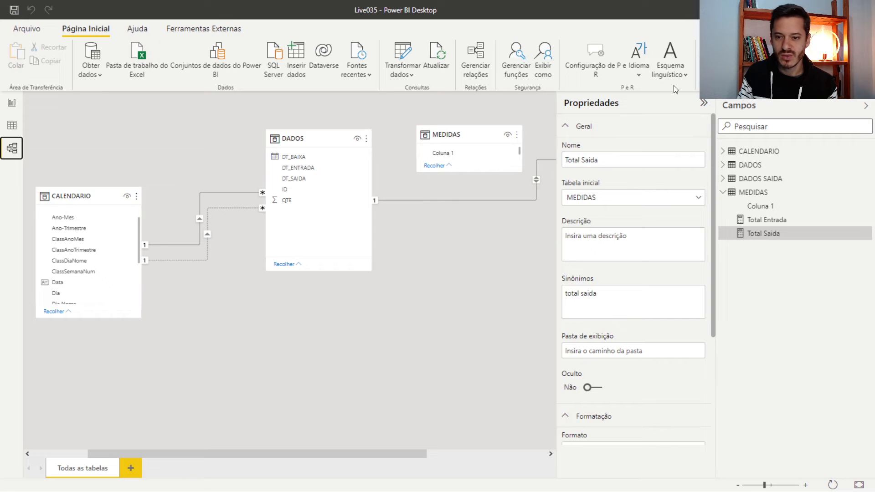
pyautogui.click(703, 104)
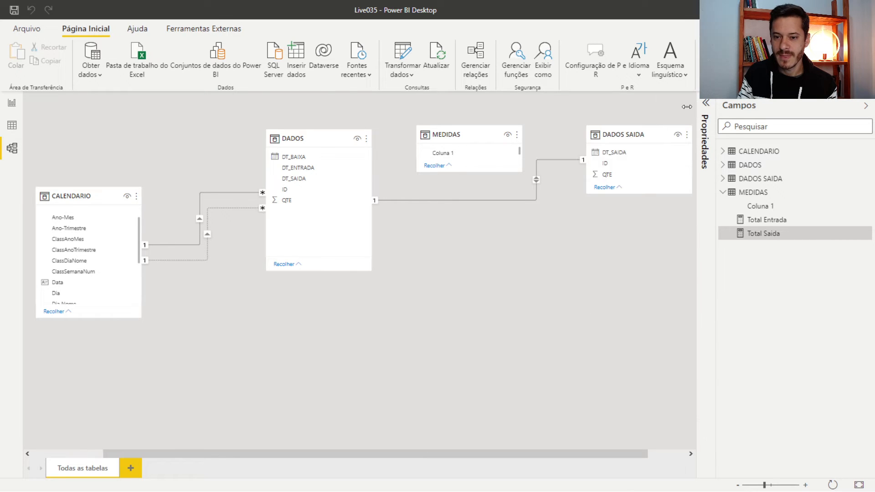
pyautogui.rightClick(526, 201)
pyautogui.click(544, 207)
pyautogui.click(494, 274)
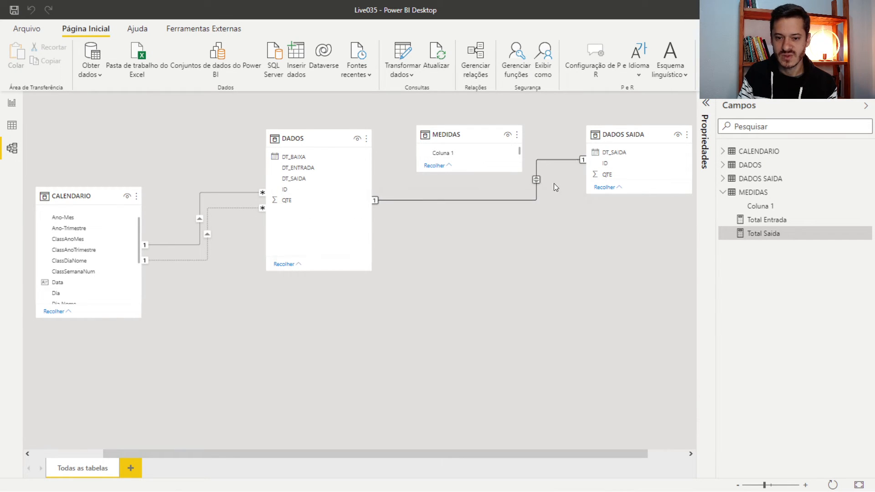
# Move DADOS SAIDA below CALENDARIO in the model and relate its DT_SAIDA column to the CALENDARIO date
pyautogui.moveTo(629, 135); pyautogui.dragTo(303, 330)
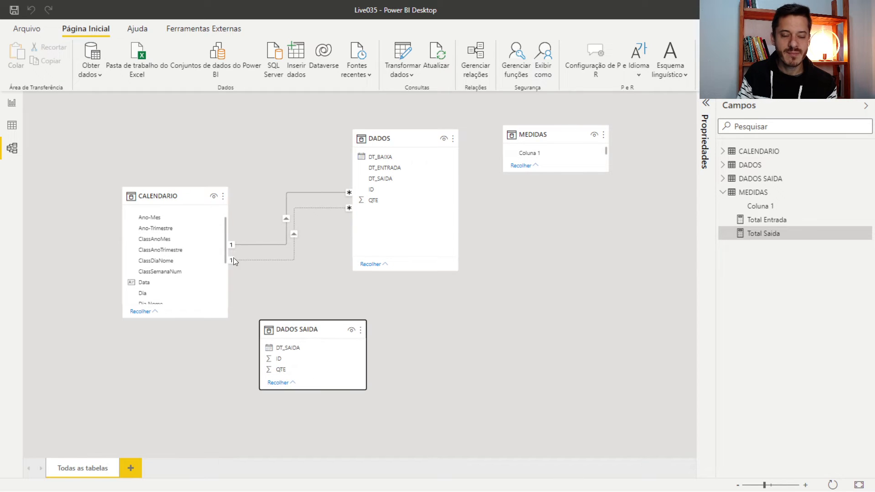
pyautogui.moveTo(189, 196); pyautogui.dragTo(210, 145)
pyautogui.moveTo(303, 333); pyautogui.dragTo(169, 233)
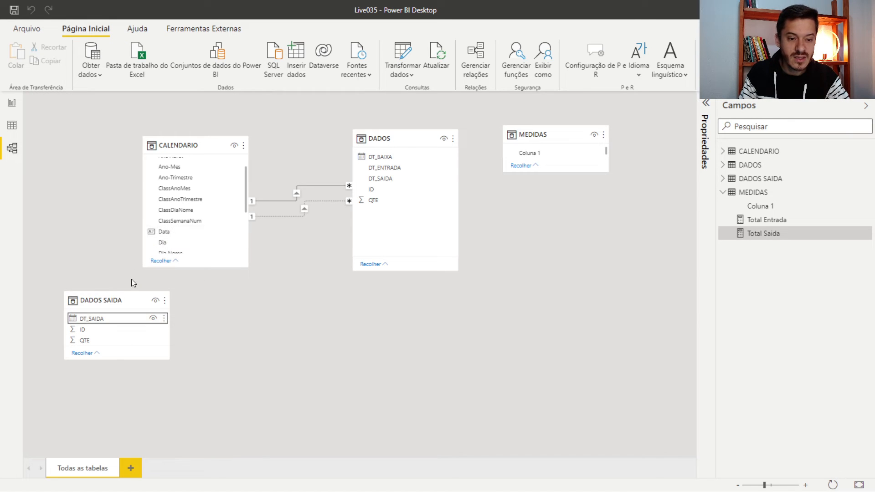
pyautogui.moveTo(119, 299); pyautogui.dragTo(129, 320)
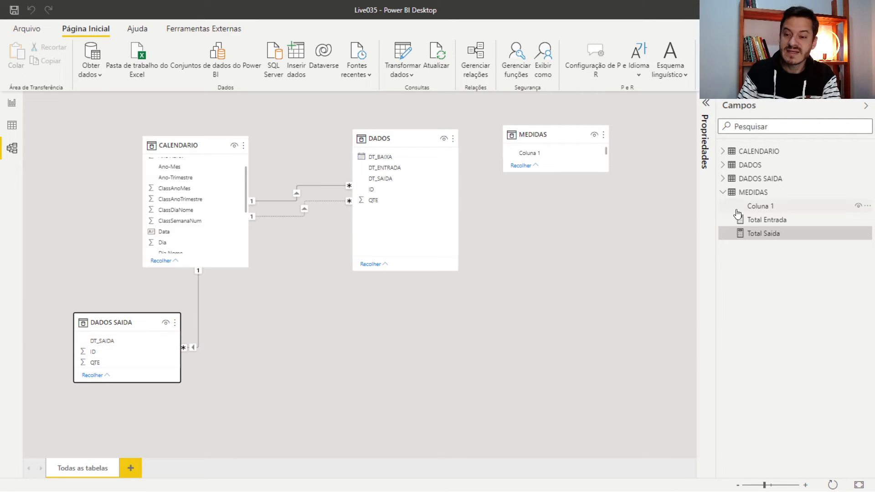
# Compare the fields of DADOS and DADOS SAIDA, then examine the date columns in each table's data
pyautogui.click(723, 192)
pyautogui.click(724, 179)
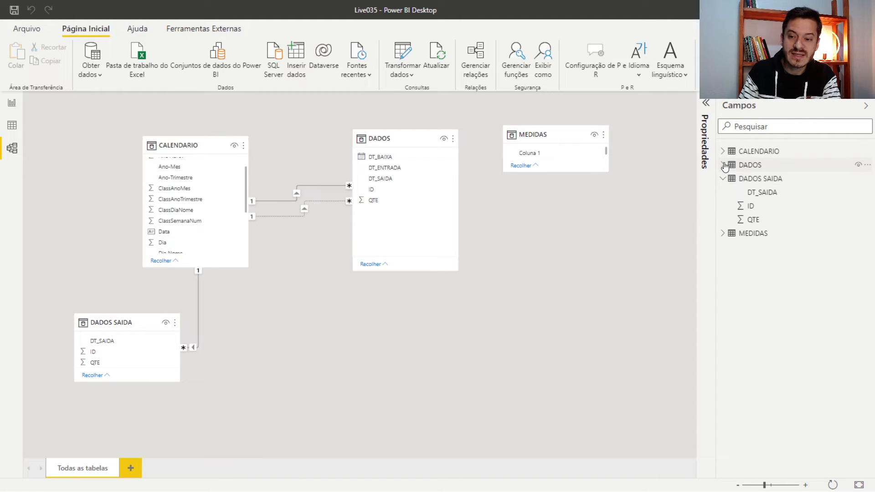
pyautogui.click(724, 165)
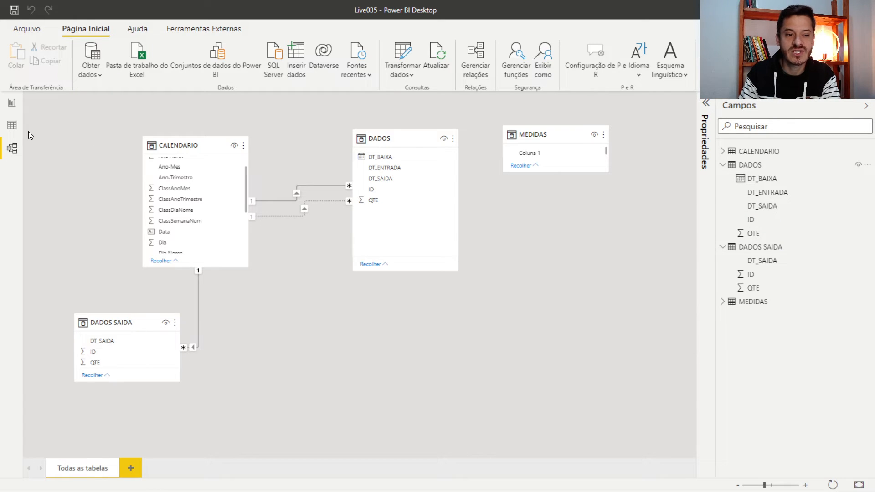
pyautogui.click(12, 125)
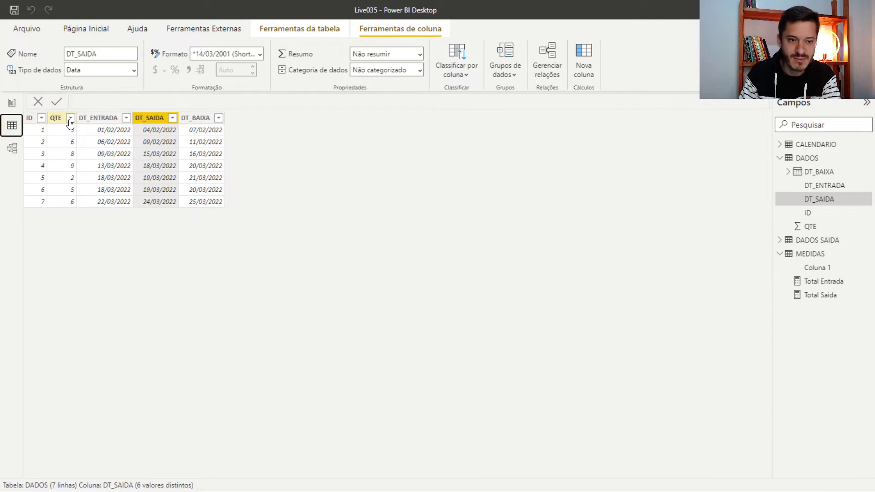
pyautogui.click(93, 120)
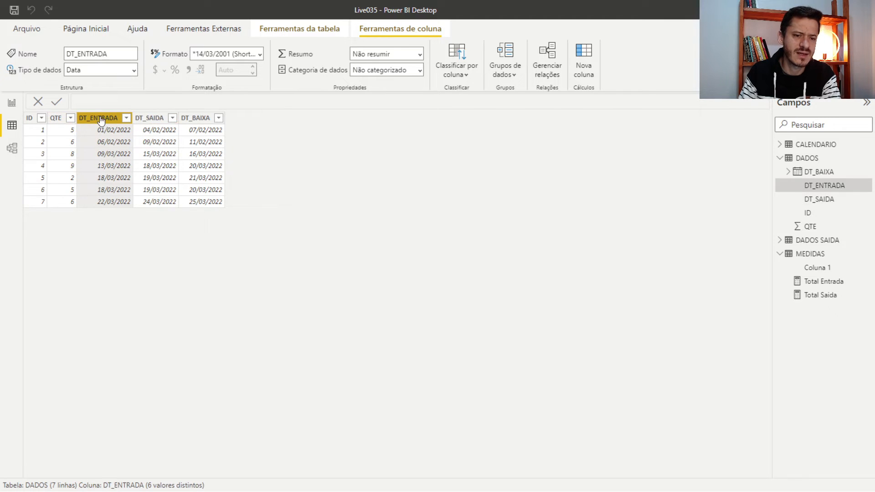
pyautogui.click(156, 118)
pyautogui.click(195, 118)
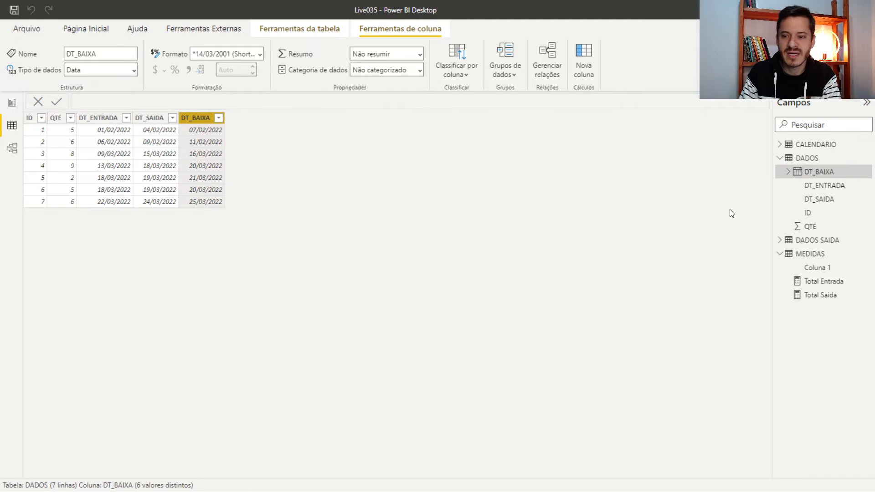
pyautogui.click(779, 158)
pyautogui.click(794, 173)
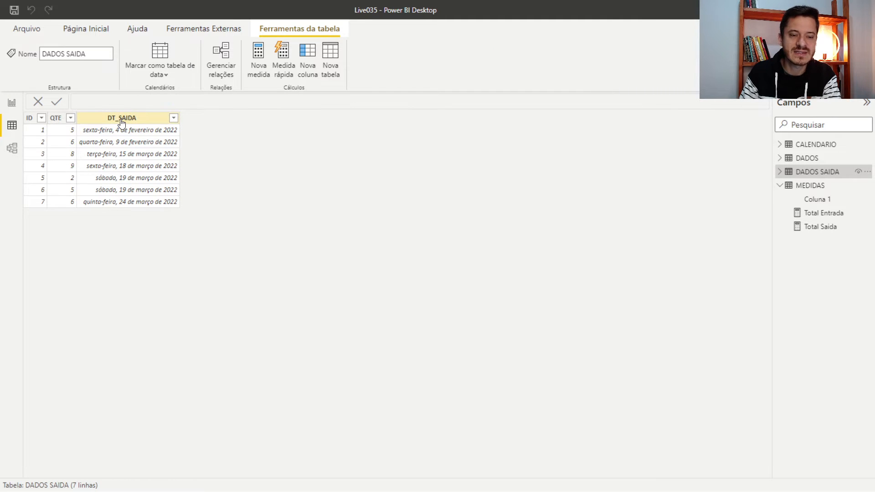
# Return to the model and review DADOS SAIDA, its QTE field and its link to CALENDARIO
pyautogui.click(13, 148)
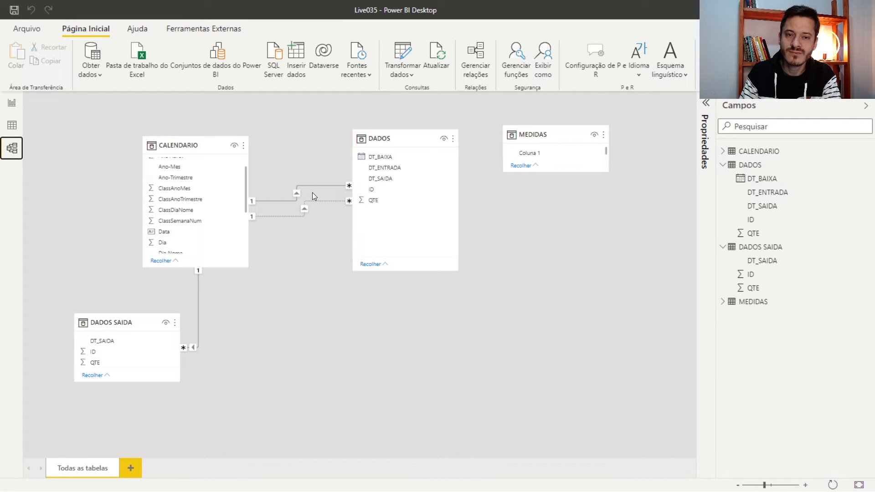
pyautogui.moveTo(114, 344); pyautogui.dragTo(104, 336)
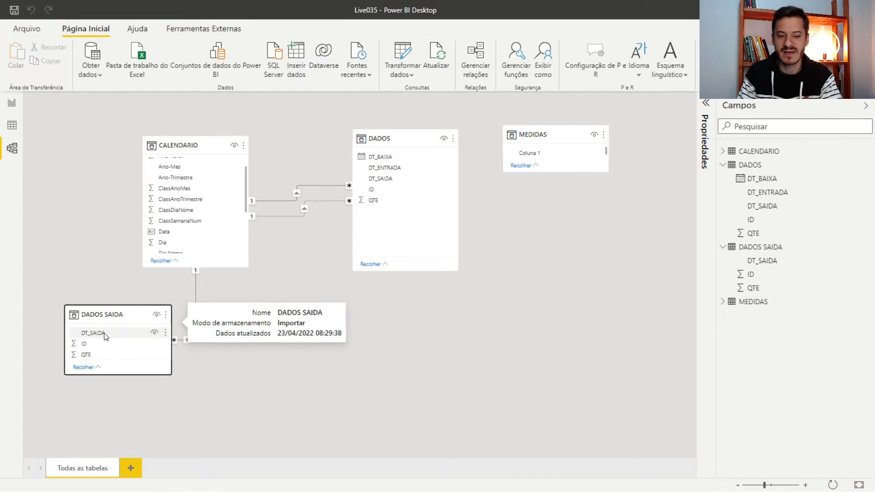
pyautogui.click(86, 355)
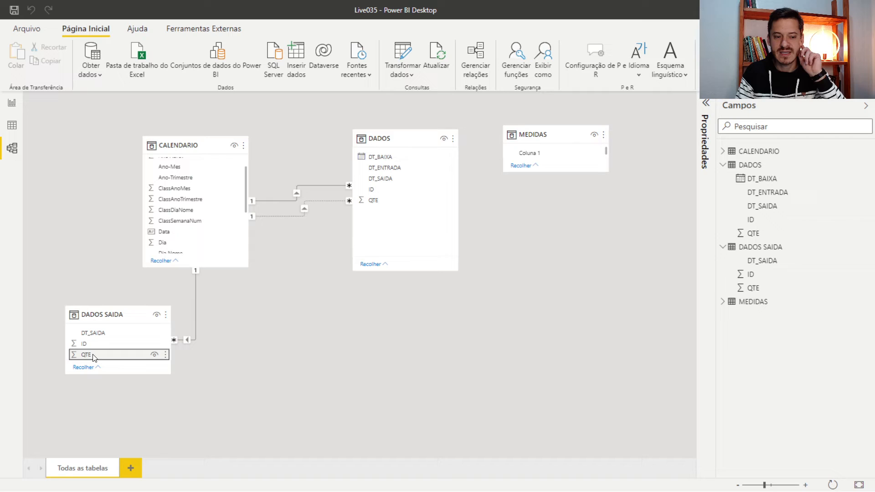
pyautogui.click(99, 317)
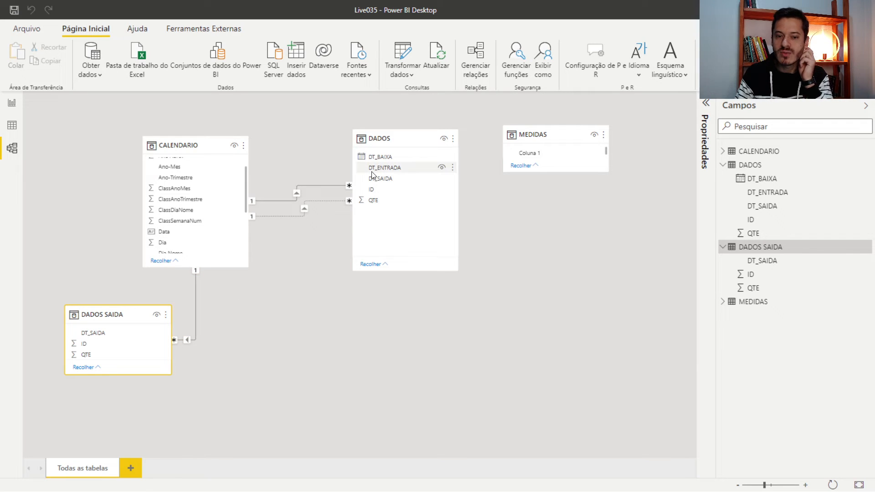
# Refresh the data of all tables from the report page and select the table visual with the totals
pyautogui.click(11, 102)
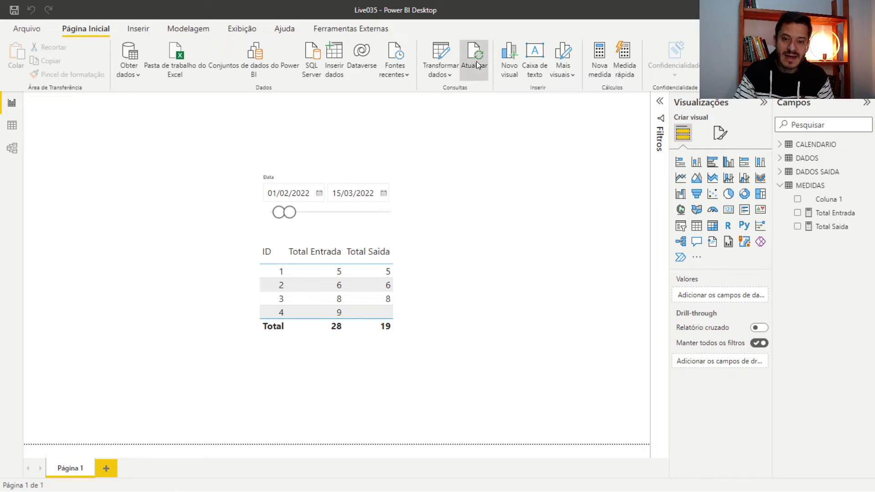
pyautogui.click(476, 61)
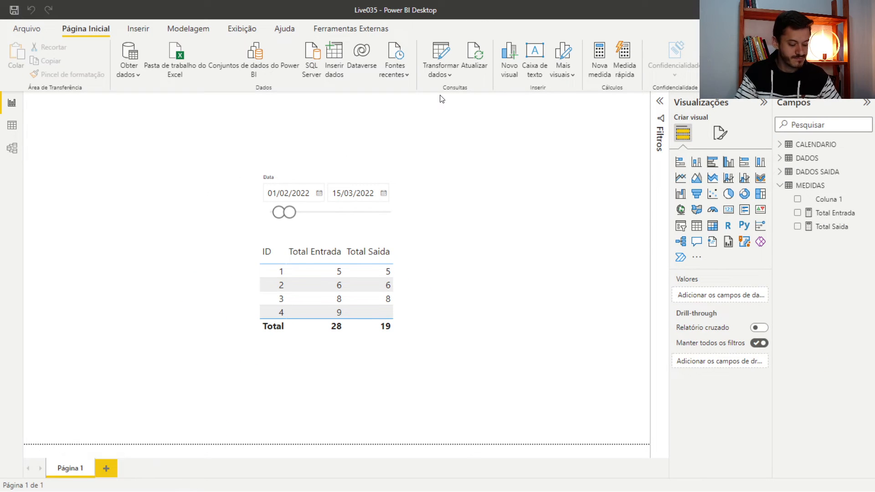
pyautogui.click(478, 59)
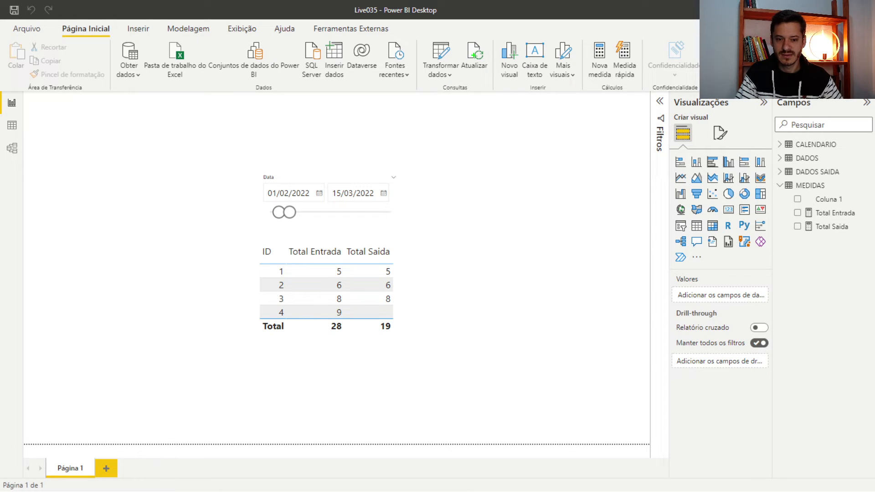
pyautogui.click(476, 58)
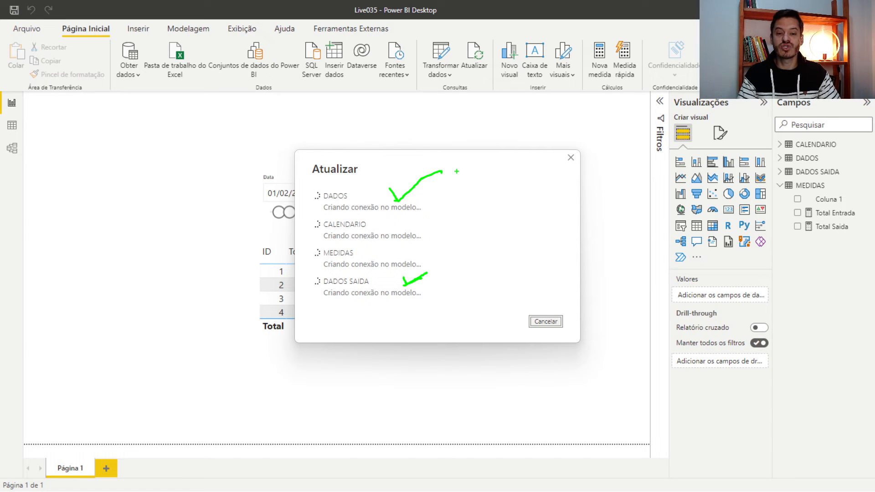
pyautogui.press('Escape')
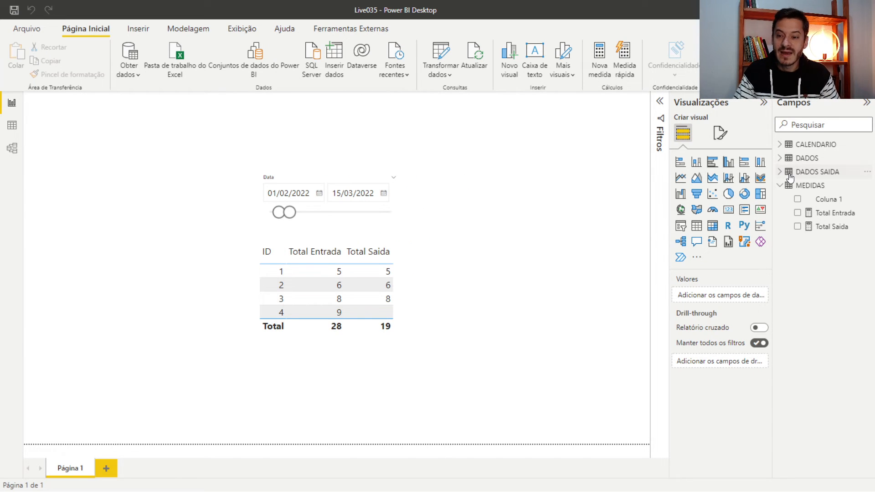
pyautogui.click(780, 185)
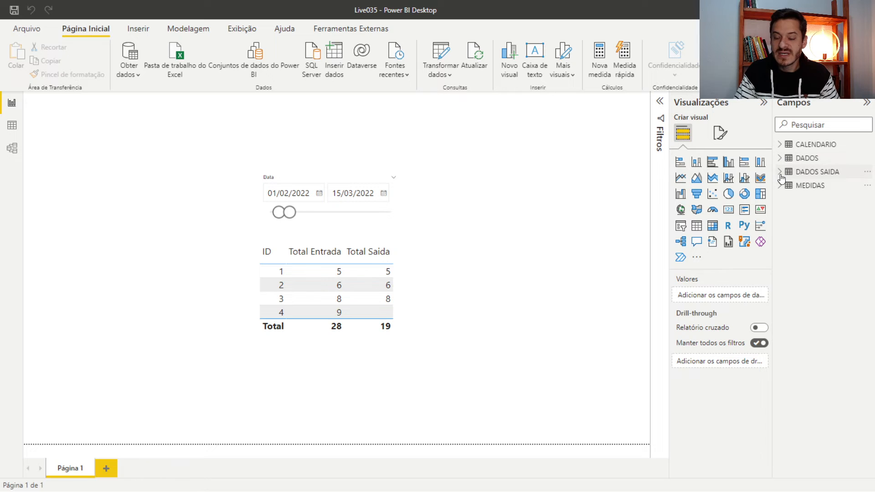
pyautogui.click(429, 285)
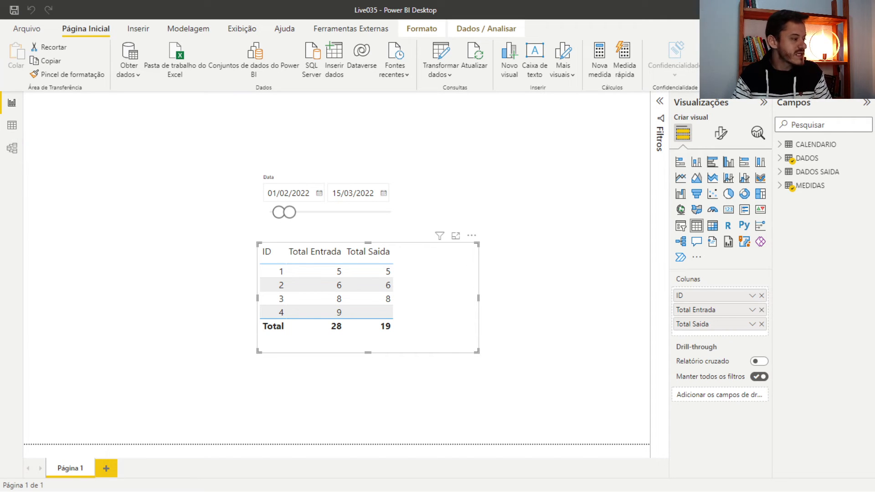
# Switch to the WordPad notes and add the heading "→ Como executar" below the relationship definition
pyautogui.hotkey('alt', 'Tab')
pyautogui.scroll(6, 327, 324)
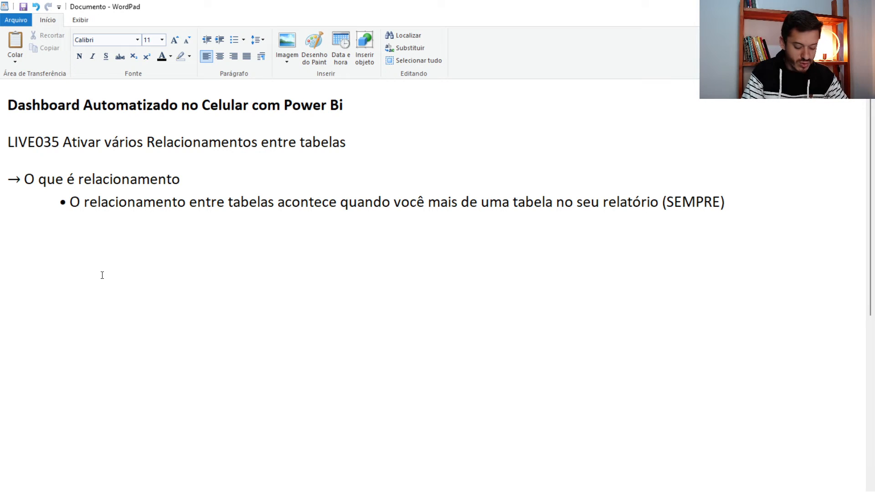
pyautogui.write('→ ')
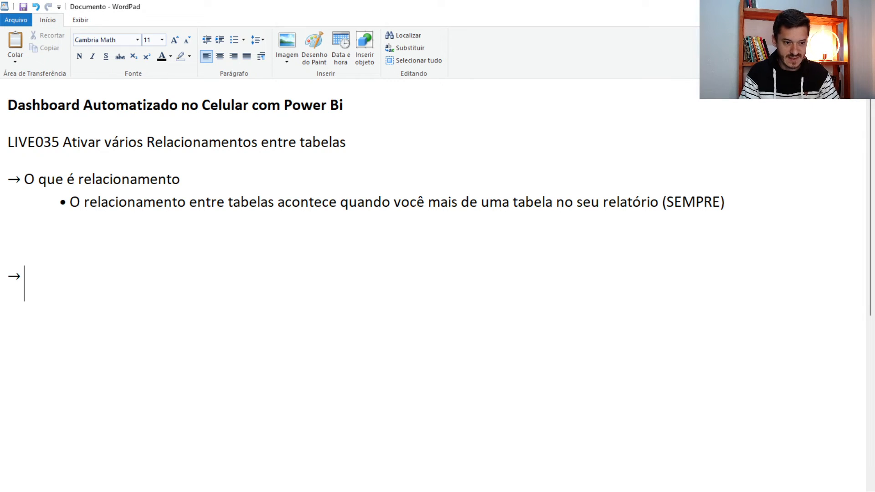
pyautogui.write('Como ')
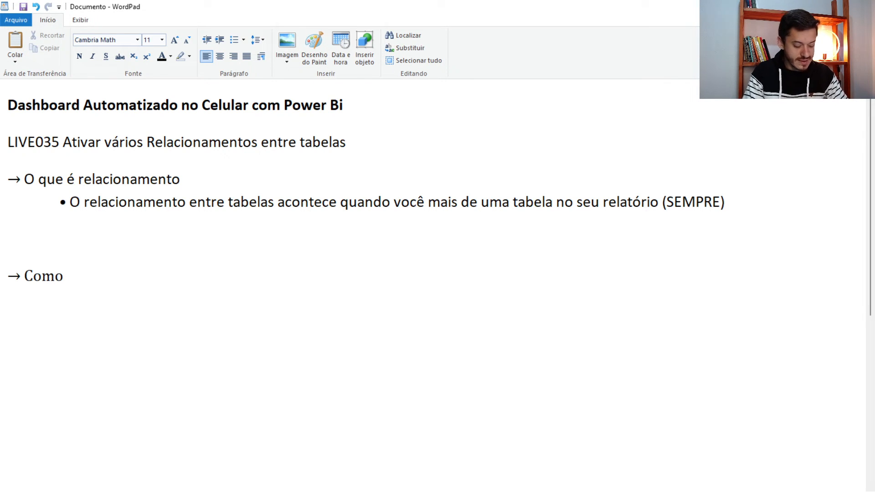
pyautogui.write('execut')
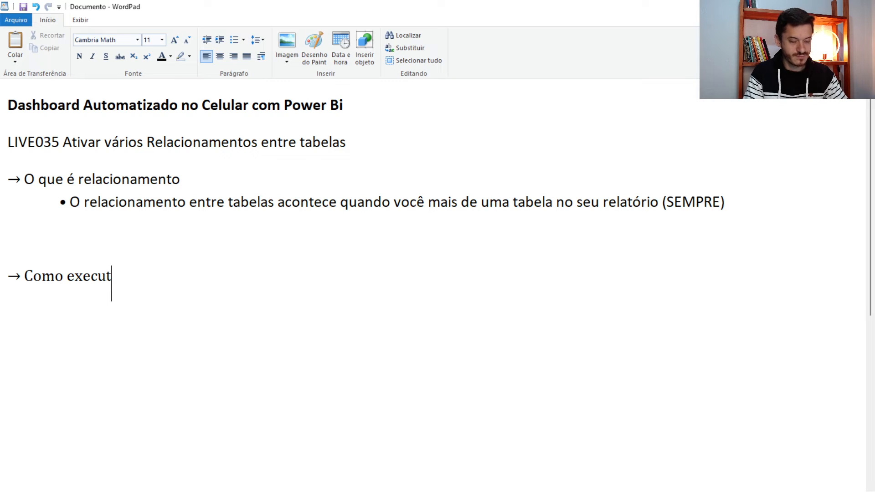
pyautogui.write('ar vários re')
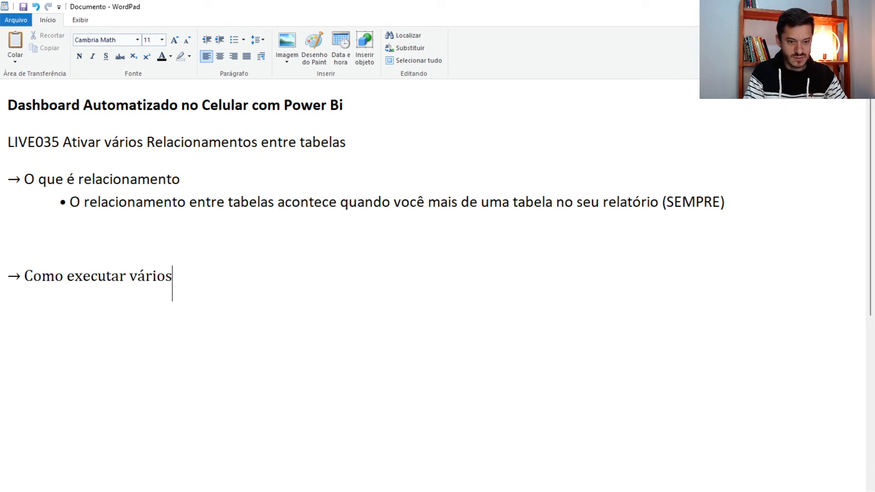
pyautogui.write('onamento')
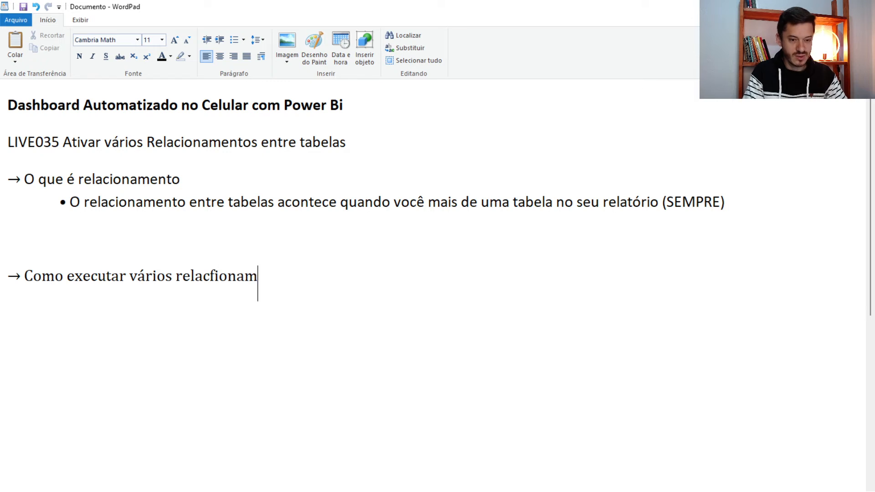
pyautogui.press('BackSpace')
pyautogui.press('BackSpace')
pyautogui.press('BackSpace')
pyautogui.press('BackSpace')
pyautogui.press('BackSpace')
pyautogui.press('BackSpace')
pyautogui.press('BackSpace')
pyautogui.press('BackSpace')
pyautogui.press('BackSpace')
pyautogui.press('BackSpace')
pyautogui.press('BackSpace')
pyautogui.press('BackSpace')
pyautogui.press('BackSpace')
pyautogui.press('BackSpace')
pyautogui.press('BackSpace')
pyautogui.press('BackSpace')
pyautogui.press('BackSpace')
pyautogui.press('BackSpace')
pyautogui.press('BackSpace')
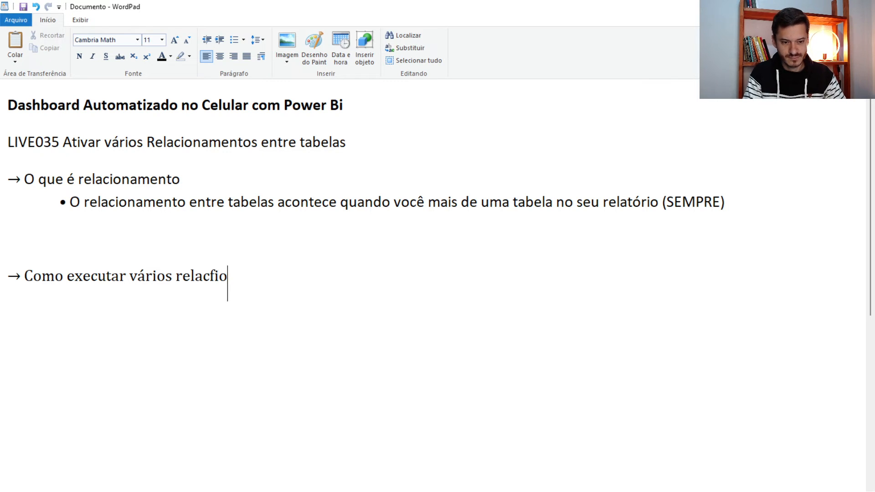
pyautogui.press('BackSpace')
pyautogui.press('BackSpace')
pyautogui.press('BackSpace')
pyautogui.press('BackSpace')
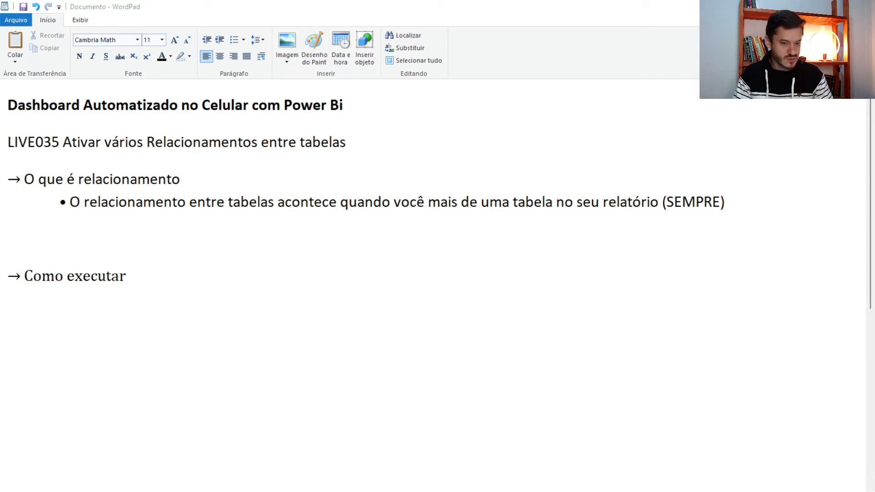
# Add the bullets "Primeiro cria o relacionamento" and "Depois Ativa por meio da DAX, especificamente no cálculo que está sendo feito" under the heading
pyautogui.click(92, 312)
pyautogui.write('Primeiro cria o relacionamento  Depois Ativa por meio da DAX, especificamente no cálculo que está sendo feito')
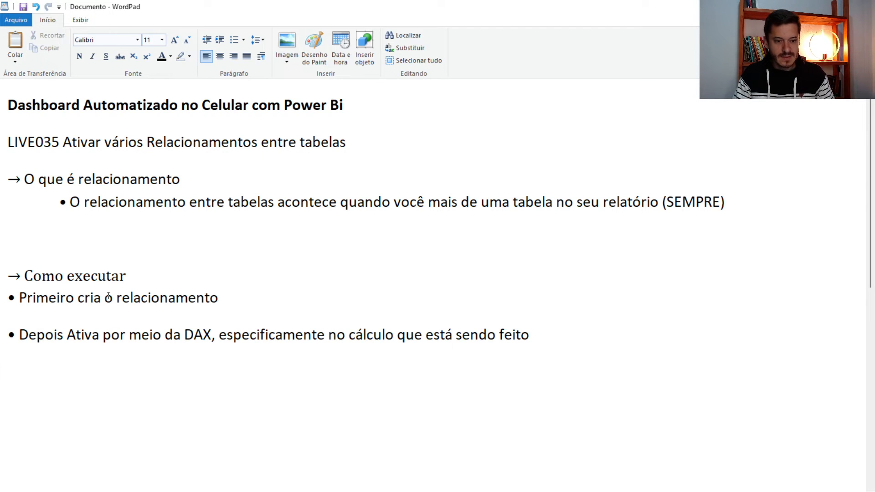
pyautogui.click(177, 294)
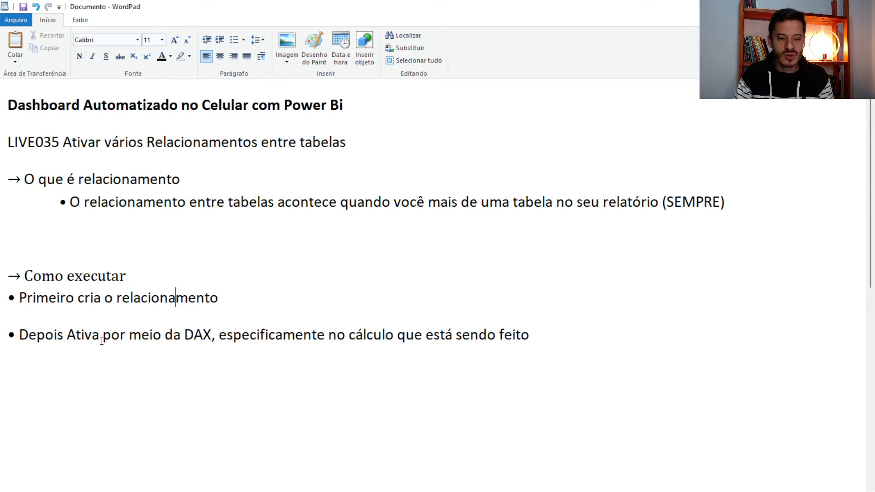
# Insert a blank line between the "Como executar" heading and its first bullet
pyautogui.click(126, 277)
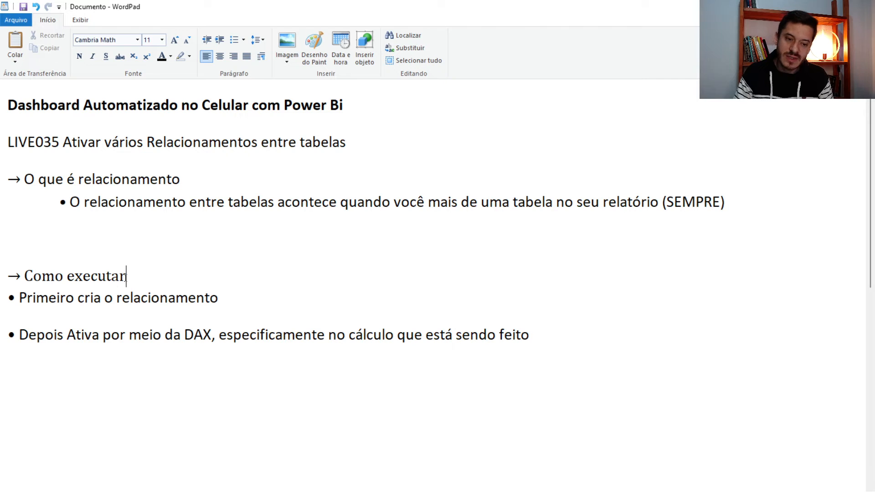
pyautogui.press('Return')
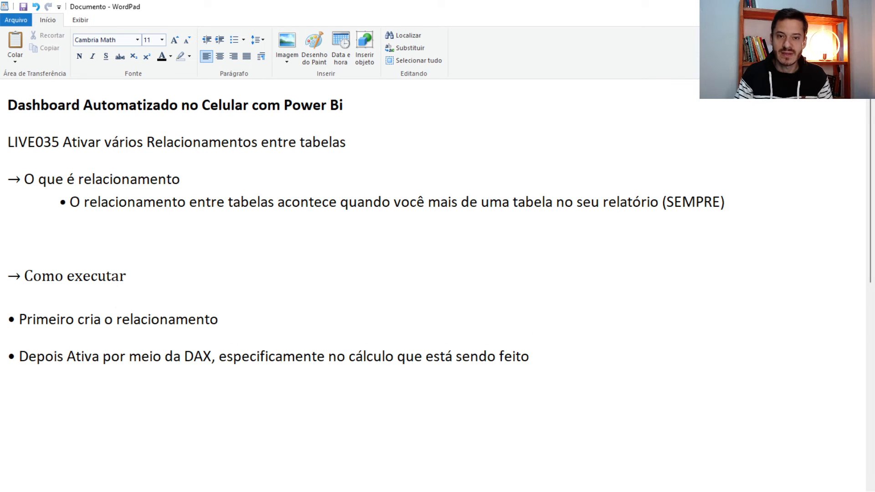
pyautogui.press('Down')
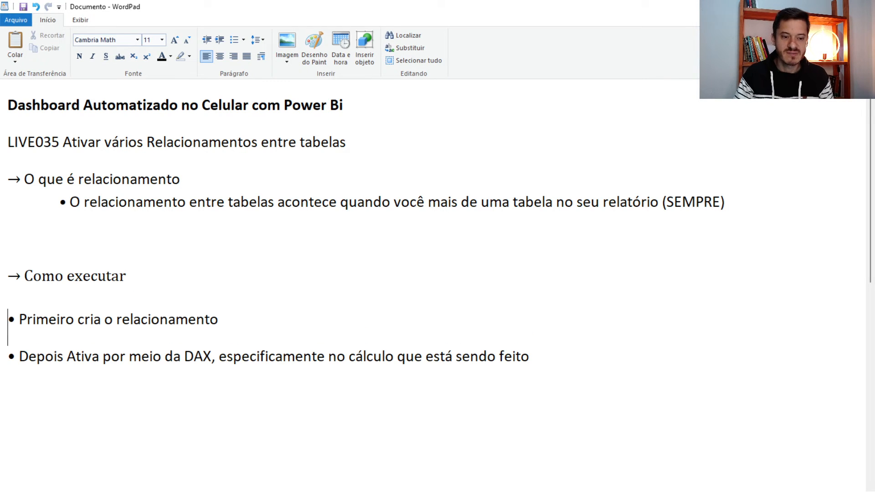
# Highlight the two bullets under "Como executar" one after the other to review them
pyautogui.moveTo(228, 325); pyautogui.dragTo(44, 298)
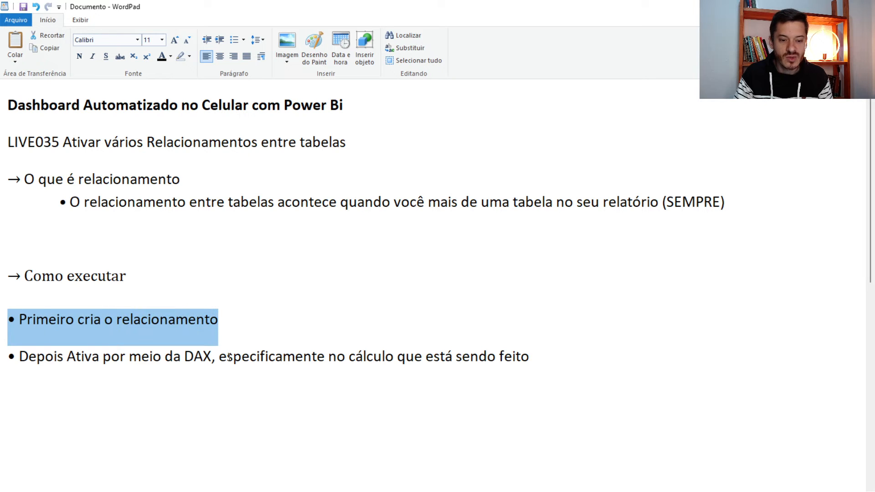
pyautogui.moveTo(545, 362); pyautogui.dragTo(10, 361)
pyautogui.click(33, 319)
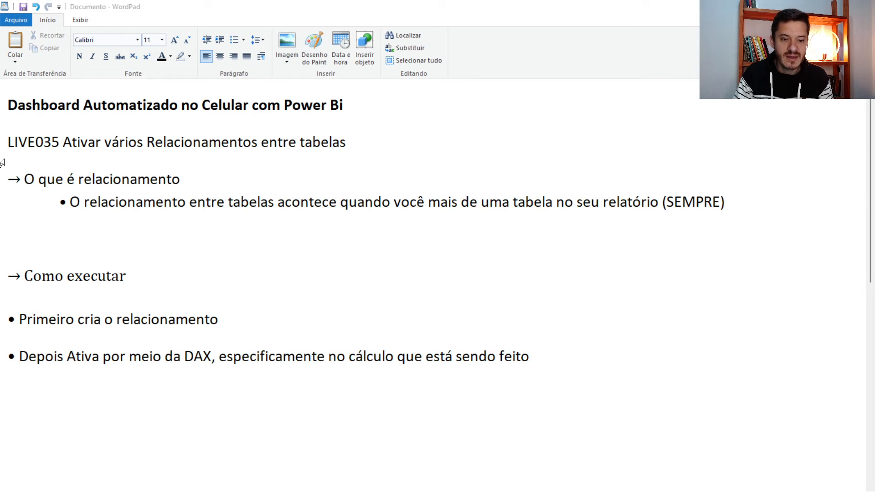
# Switch to Power BI Desktop, display the DADOS SAIDA table's data, and collapse the MEDIDAS table in the field list
pyautogui.hotkey('alt', 'Tab')
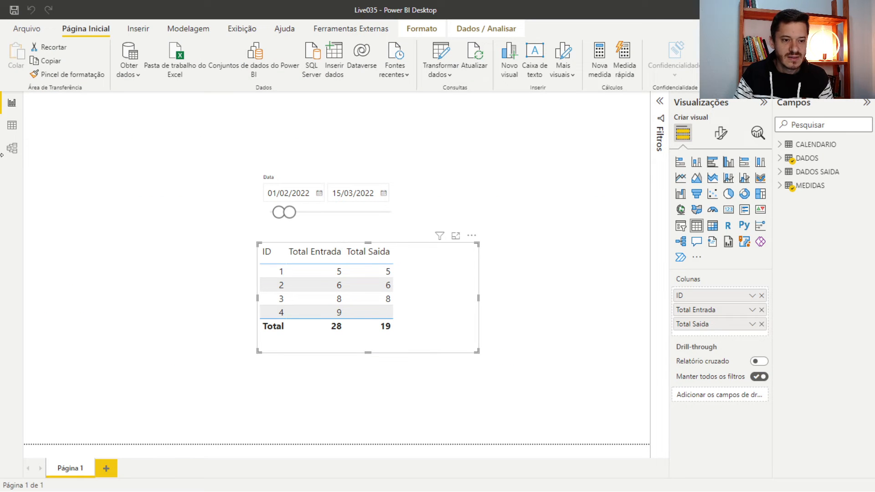
pyautogui.click(12, 148)
pyautogui.click(12, 102)
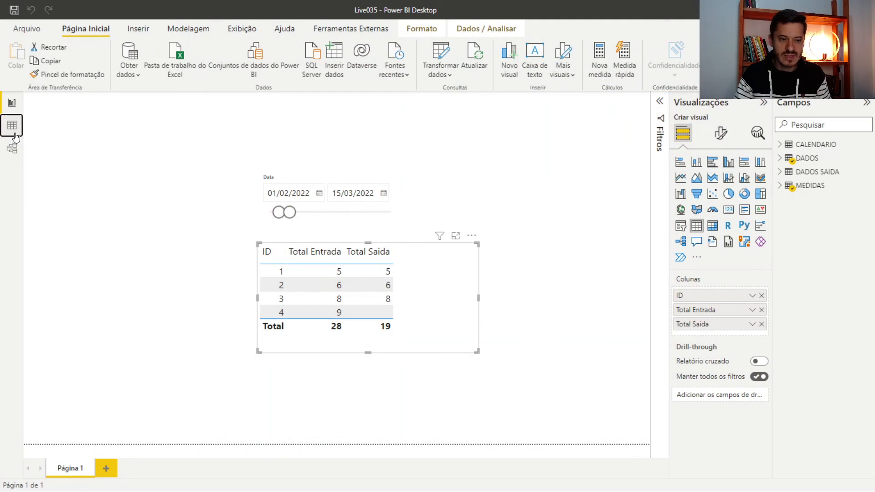
pyautogui.click(15, 137)
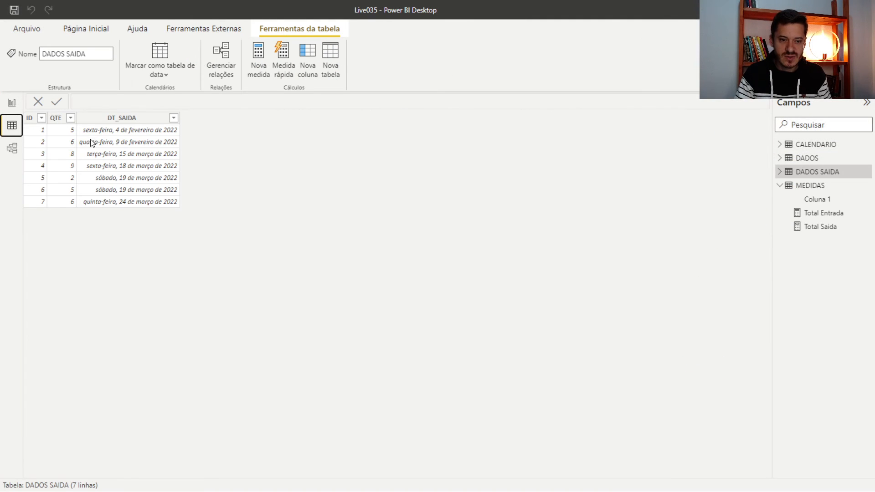
pyautogui.rightClick(825, 176)
pyautogui.click(813, 171)
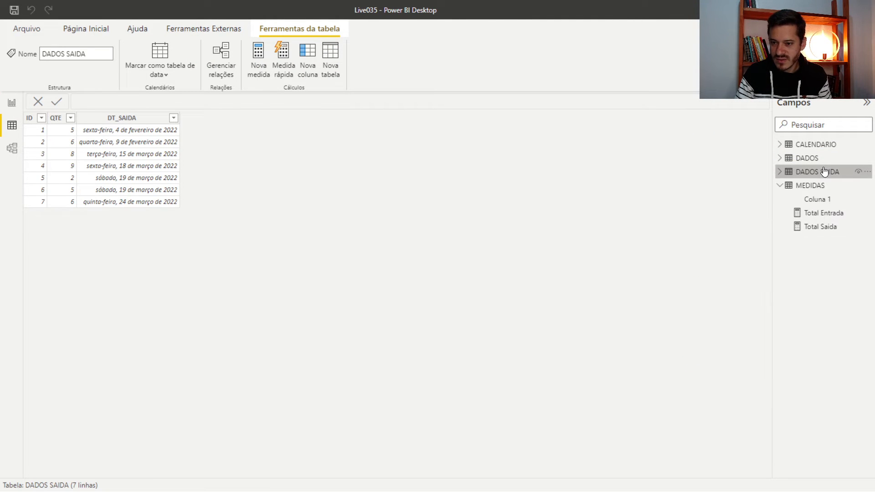
pyautogui.click(787, 185)
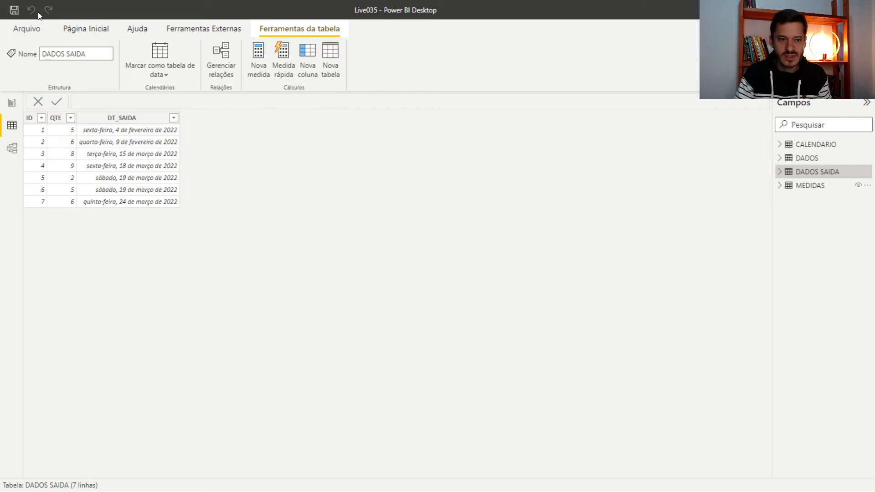
# Open the Power Query editor to transform the report's data
pyautogui.click(94, 29)
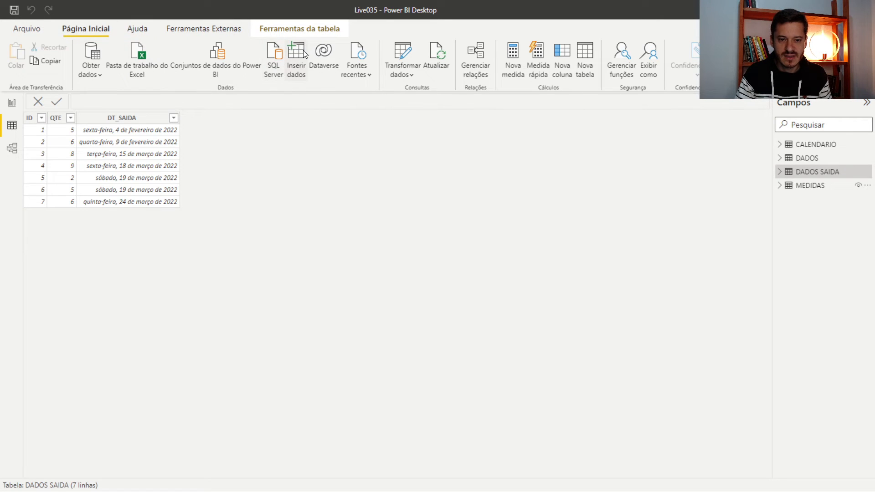
pyautogui.click(395, 55)
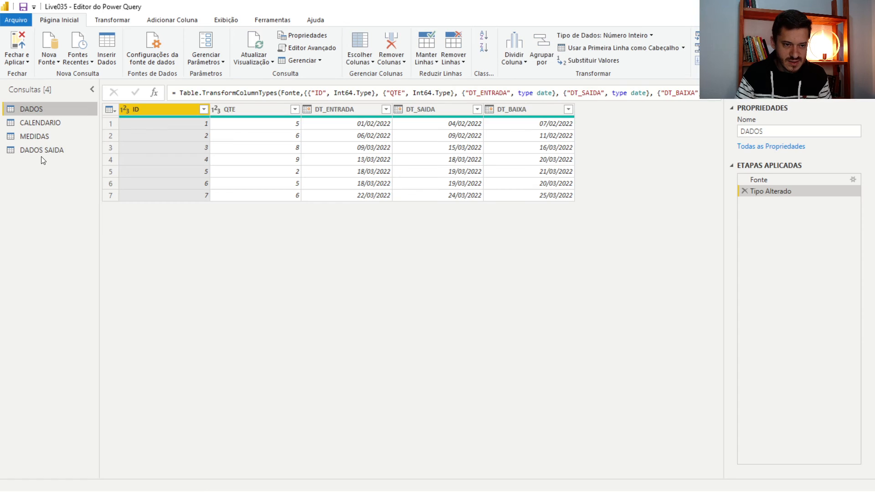
pyautogui.rightClick(40, 150)
pyautogui.click(76, 215)
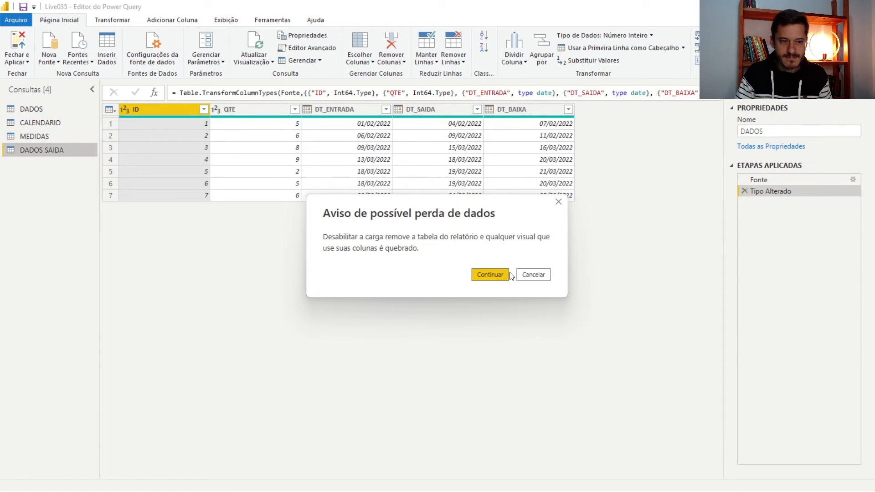
pyautogui.click(494, 280)
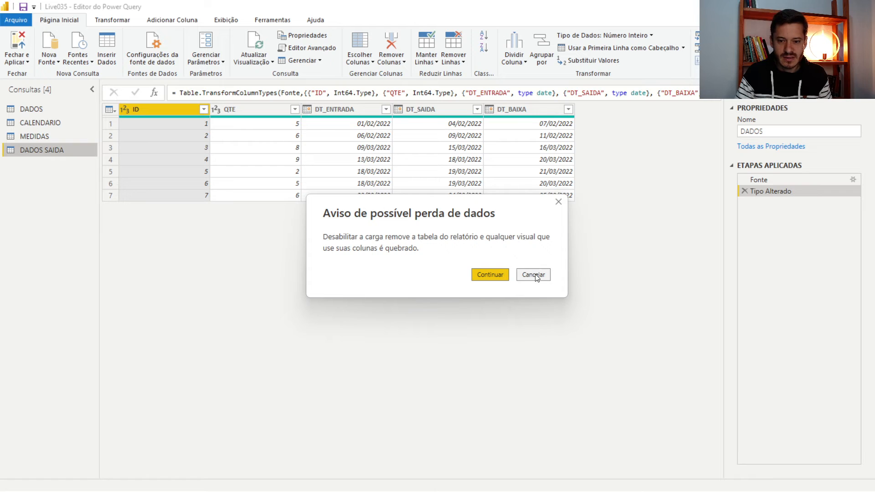
# Disable loading of the DADOS SAIDA query, accept the table's removal from the report, and apply the changes
pyautogui.click(49, 149)
pyautogui.rightClick(50, 153)
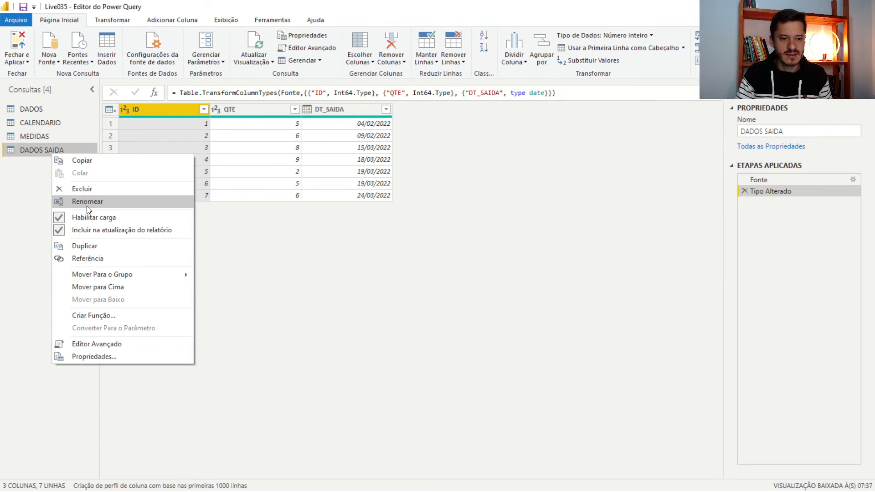
pyautogui.click(91, 220)
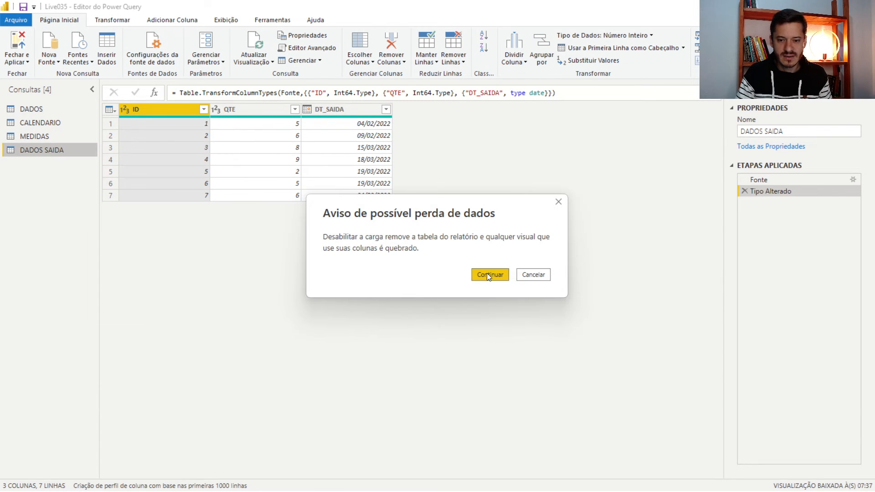
pyautogui.click(493, 278)
pyautogui.click(28, 50)
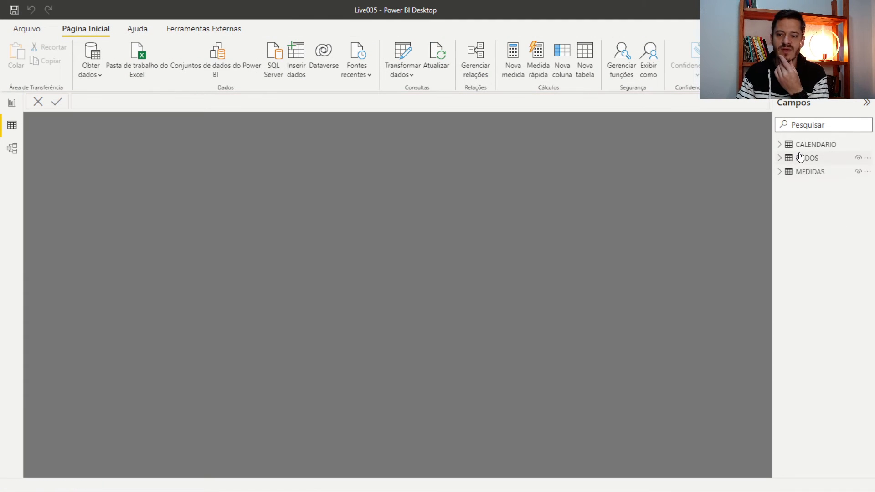
# Display the DADOS table's data and highlight its DT_BAIXA column
pyautogui.click(814, 172)
pyautogui.click(806, 159)
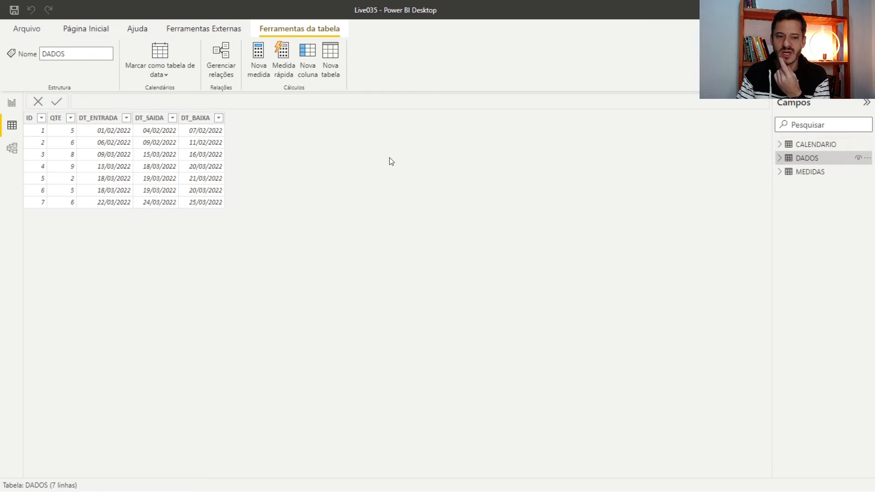
pyautogui.click(198, 121)
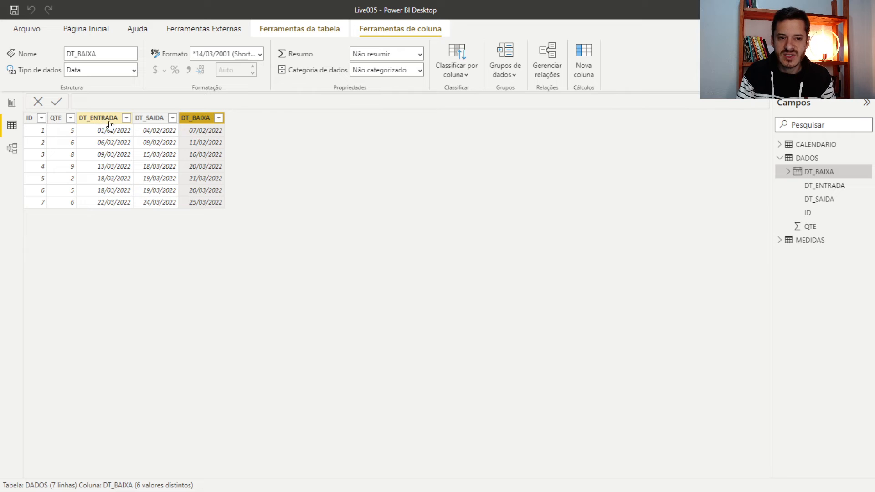
# Rearrange the relationship diagram, placing CALENDARIO beside MEDIDAS and DADOS lower down on the opposite side so their relationship lines are separated
pyautogui.click(12, 103)
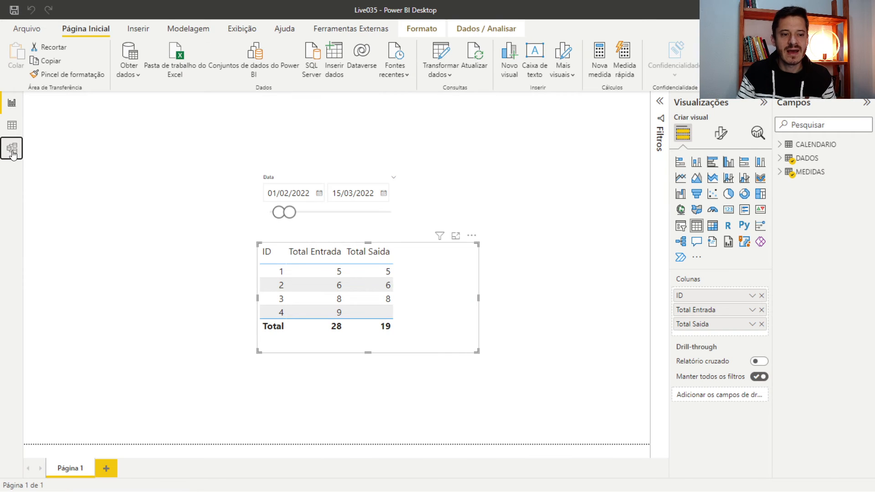
pyautogui.click(12, 148)
pyautogui.moveTo(201, 145); pyautogui.dragTo(187, 163)
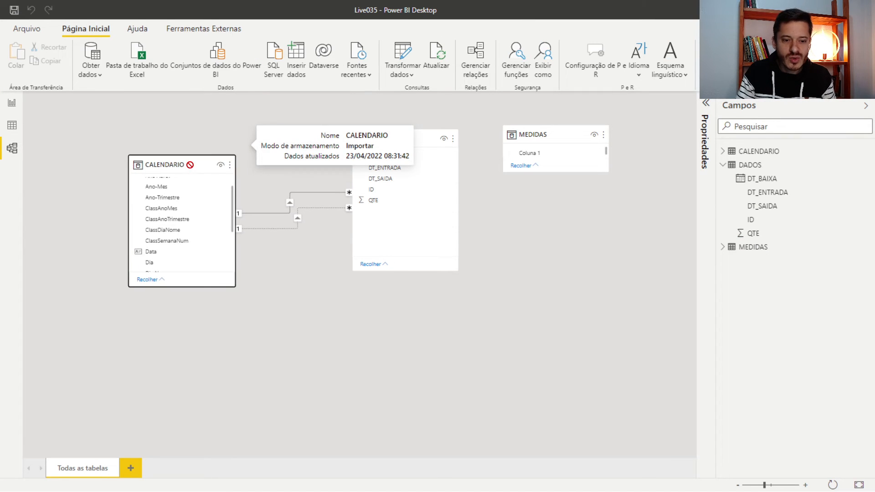
pyautogui.moveTo(165, 253); pyautogui.dragTo(246, 343)
pyautogui.moveTo(203, 166); pyautogui.dragTo(438, 136)
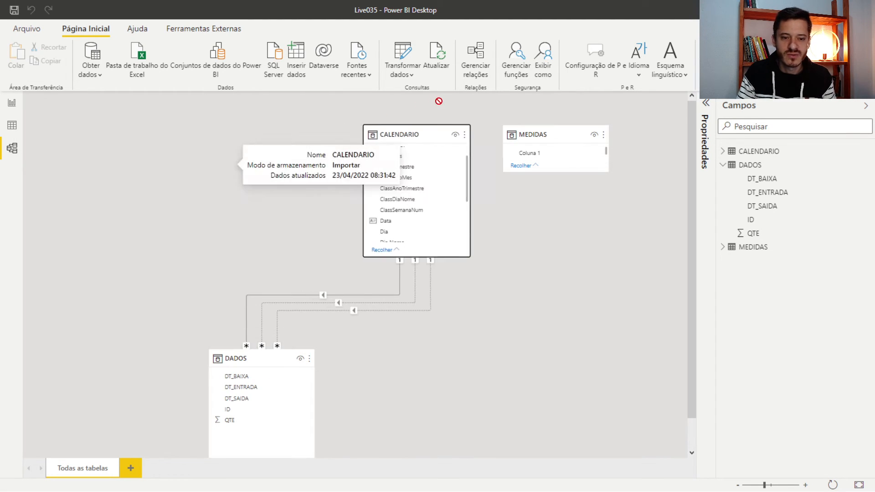
pyautogui.moveTo(243, 354); pyautogui.dragTo(155, 260)
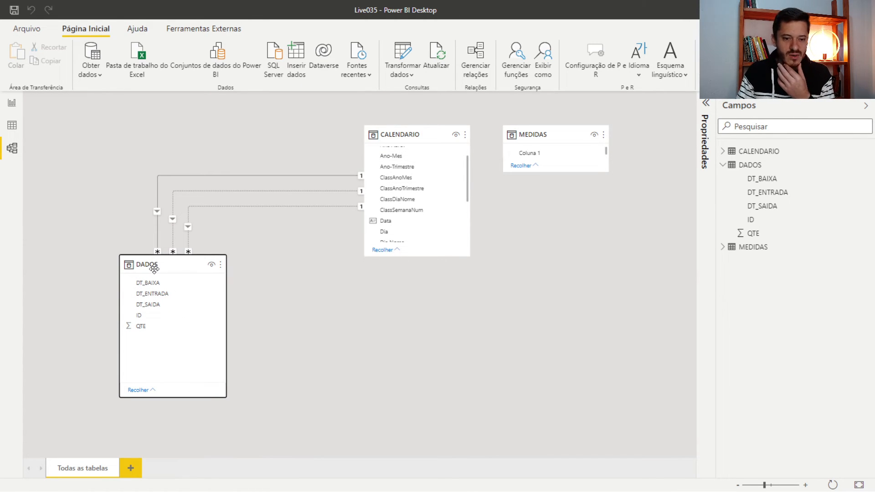
pyautogui.moveTo(155, 269); pyautogui.dragTo(188, 263)
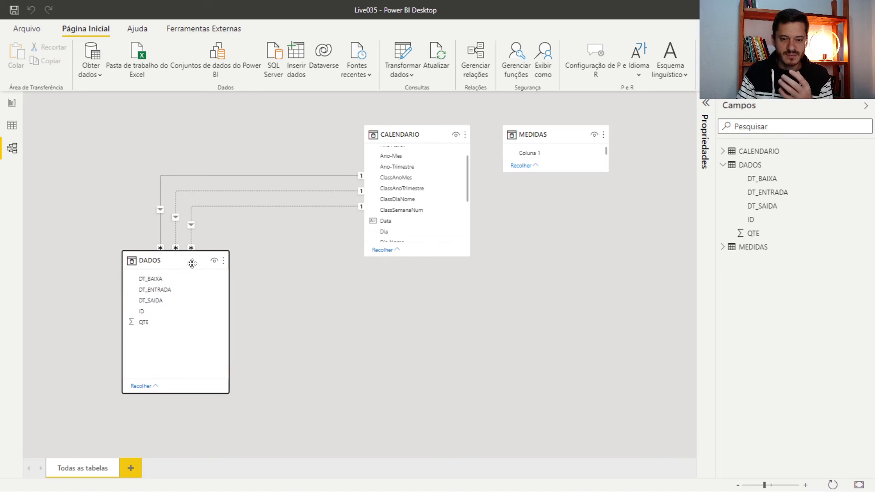
# Inspect the DT_BAIXA relationship between DADOS and CALENDARIO without changing it, and return to the report page
pyautogui.doubleClick(191, 221)
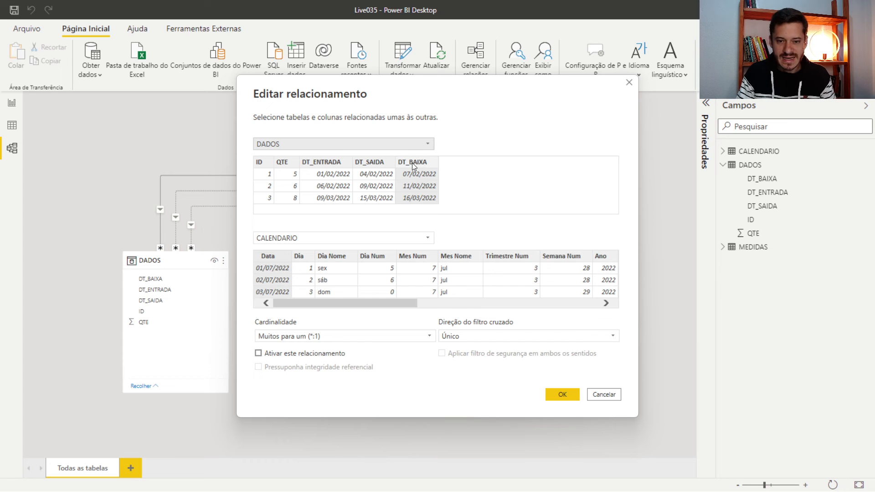
pyautogui.press('Escape')
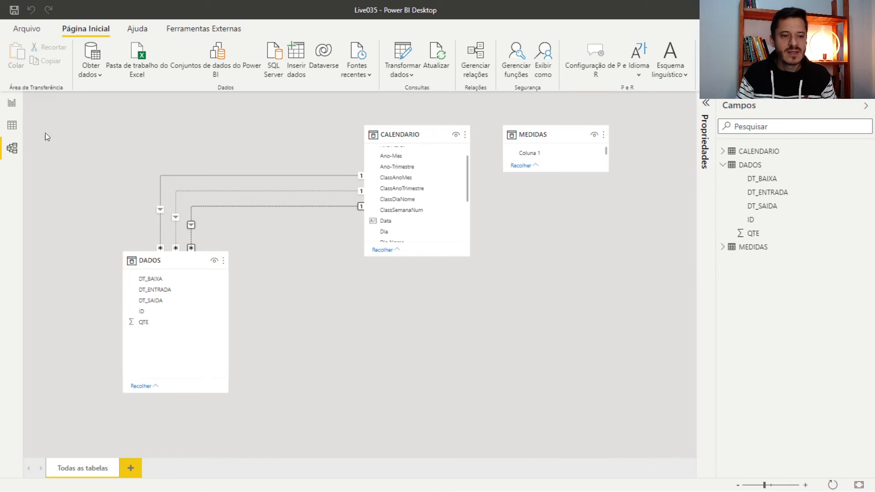
pyautogui.click(12, 102)
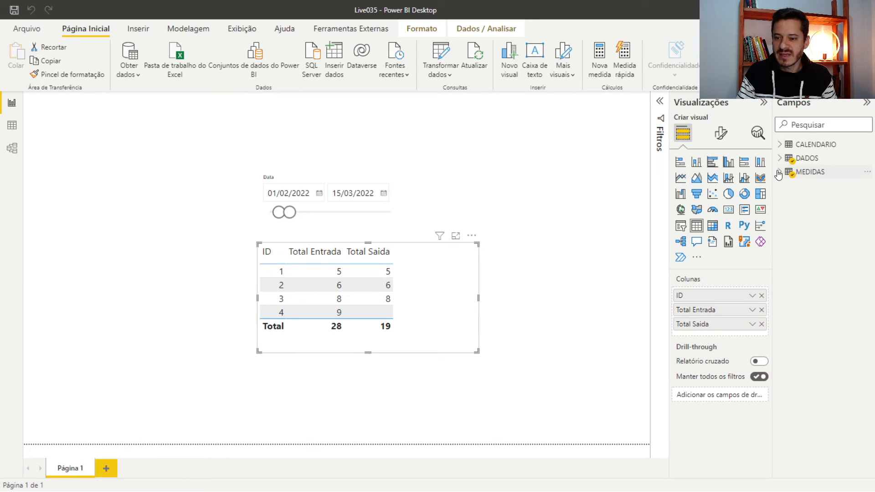
# Create a new measure in the MEDIDAS table
pyautogui.click(799, 173)
pyautogui.rightClick(799, 172)
pyautogui.press('Escape')
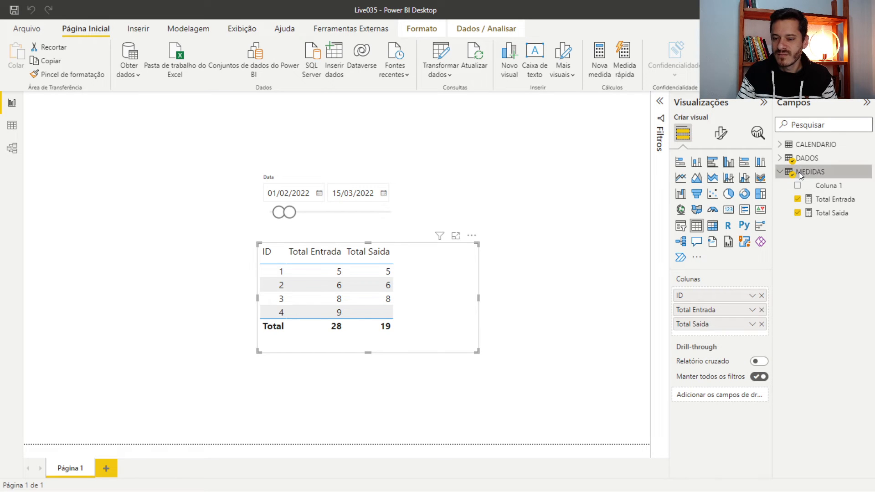
pyautogui.rightClick(799, 172)
pyautogui.click(722, 181)
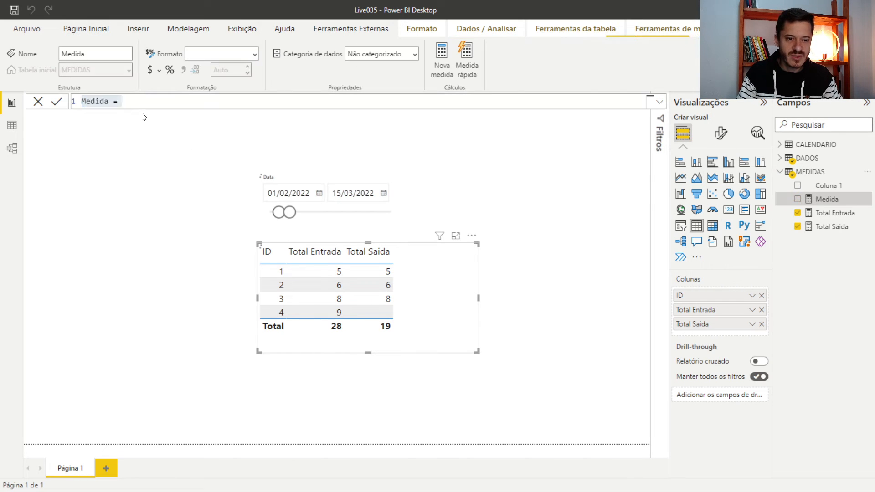
# Name the new measure "Total Baixa" in its formula
pyautogui.doubleClick(108, 101)
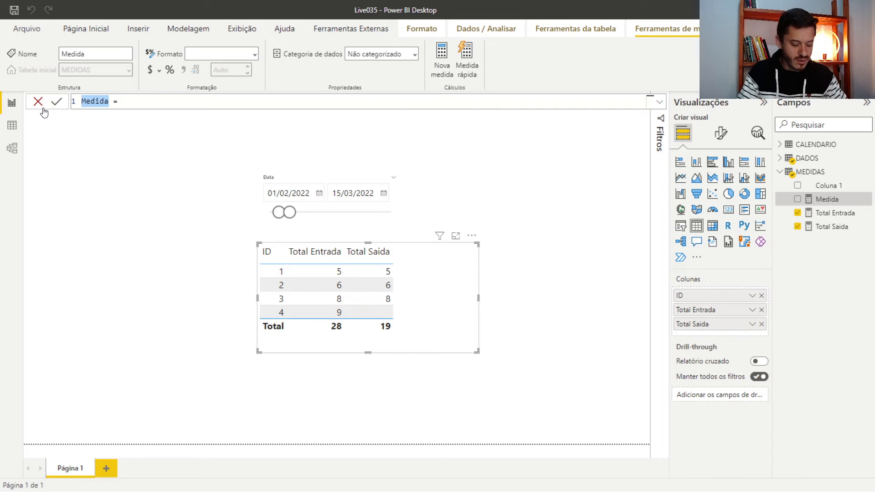
pyautogui.write('TOTAL')
pyautogui.press('BackSpace')
pyautogui.press('BackSpace')
pyautogui.press('BackSpace')
pyautogui.press('BackSpace')
pyautogui.press('BackSpace')
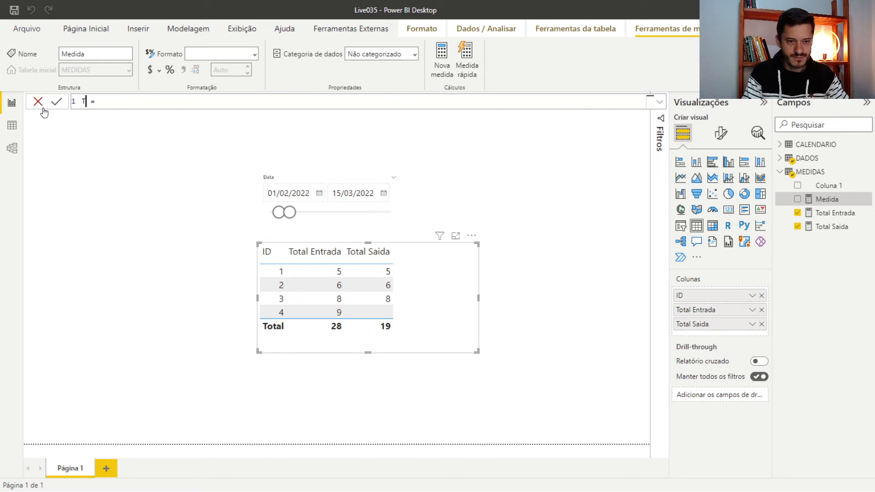
pyautogui.write('Total  ')
pyautogui.write('Baixa')
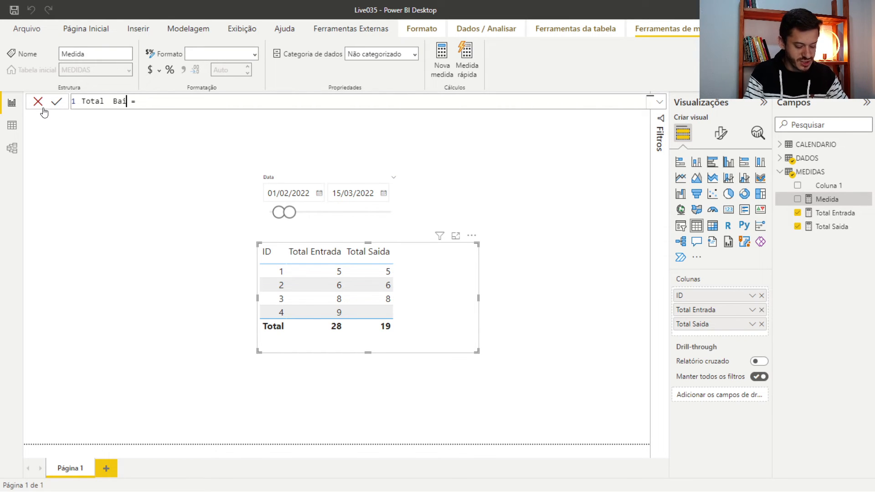
# Begin the Total Baixa formula with a CALCULATE whose expression is SUM(DADOS[QTE]), placing each part on its own line
pyautogui.hotkey('shift', 'Return')
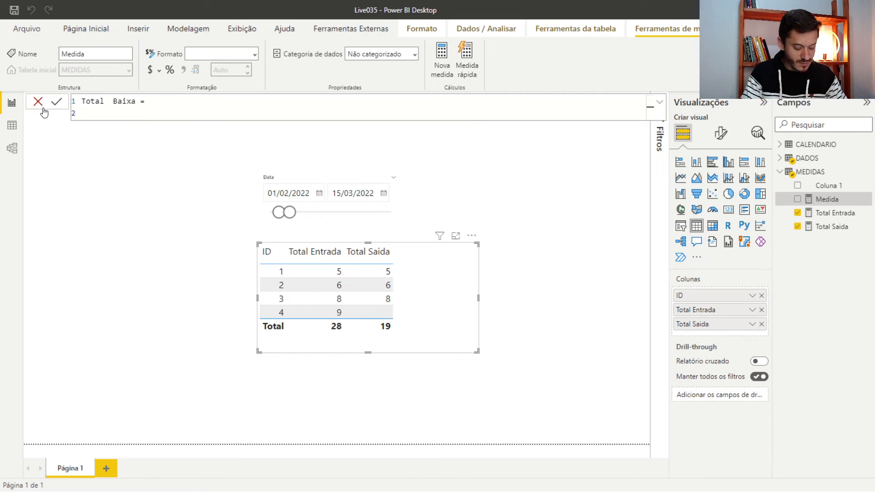
pyautogui.write('CAL')
pyautogui.press('Tab')
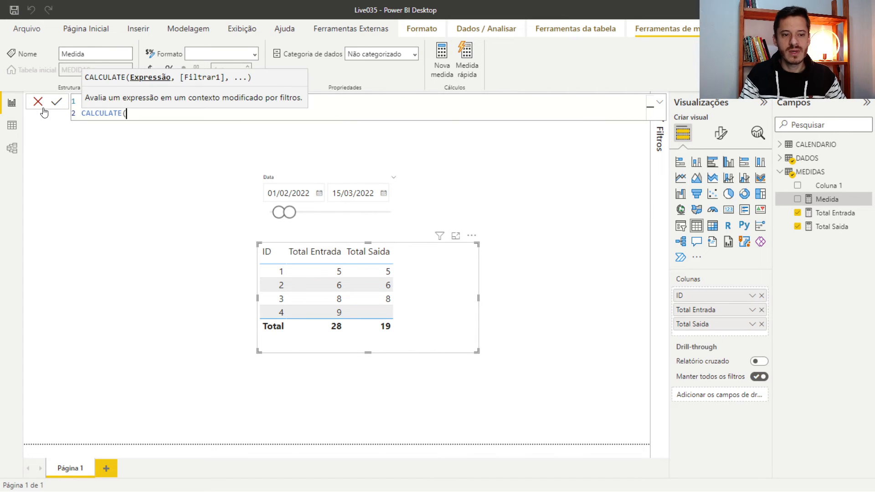
pyautogui.hotkey('shift', 'Return')
pyautogui.write('sum')
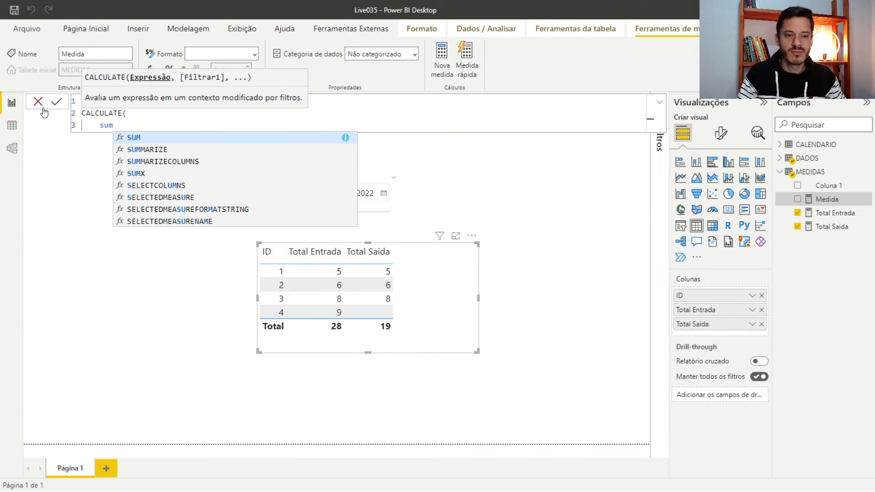
pyautogui.click(117, 138)
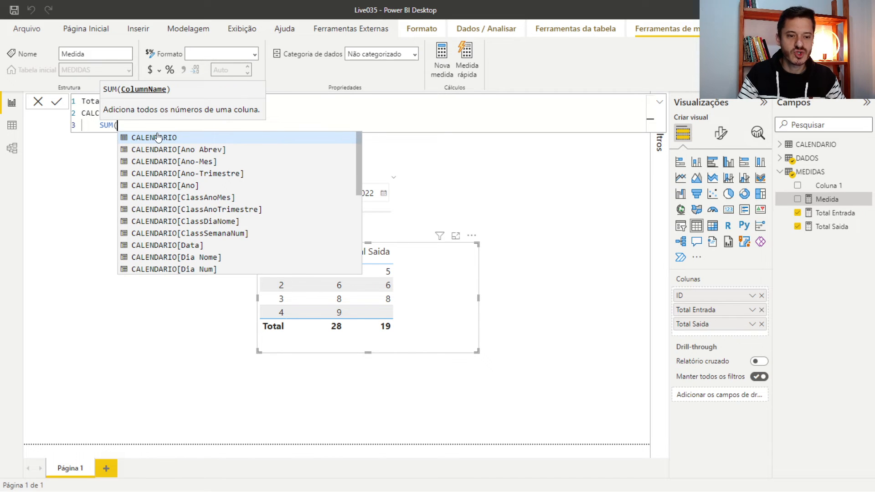
pyautogui.write('da')
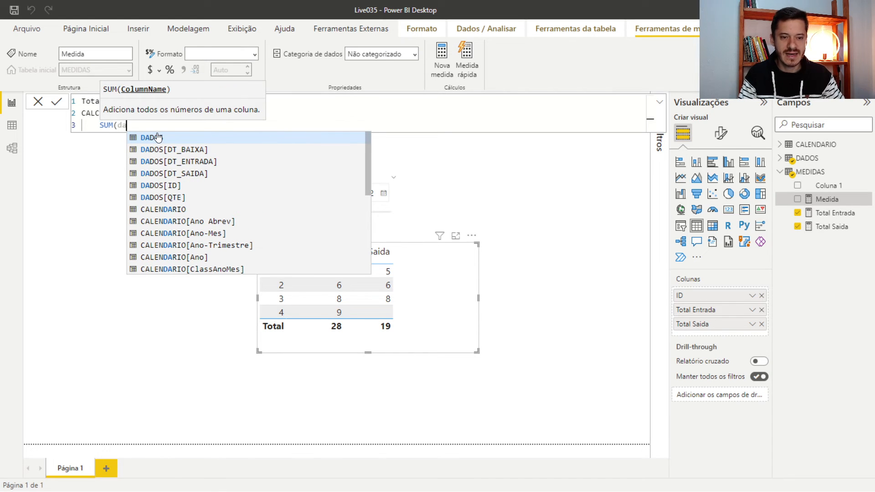
pyautogui.click(157, 137)
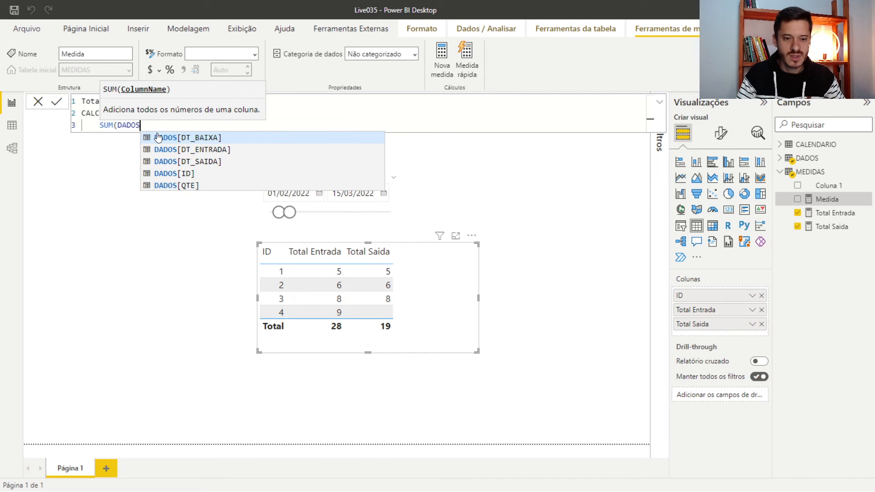
pyautogui.click(180, 186)
pyautogui.write(')')
pyautogui.press('Return')
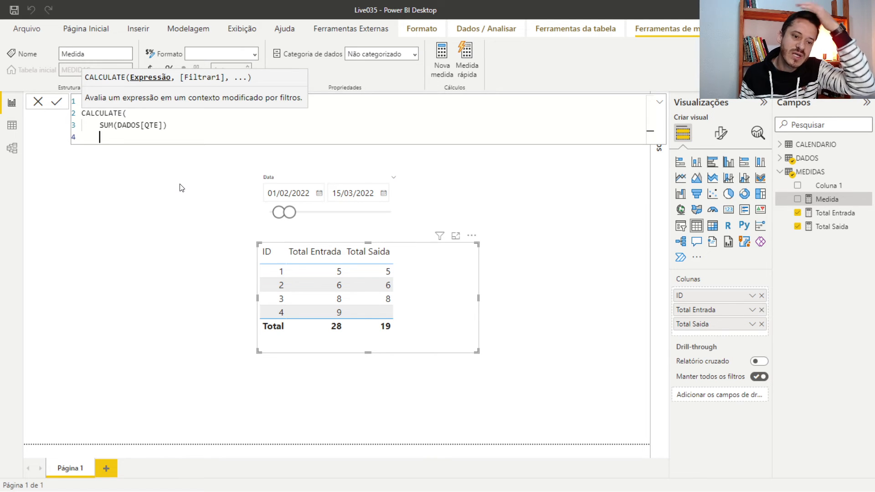
# Add the missing comma after the SUM expression and start a USERELATIONSHIP filter on a new line
pyautogui.write(',,,,')
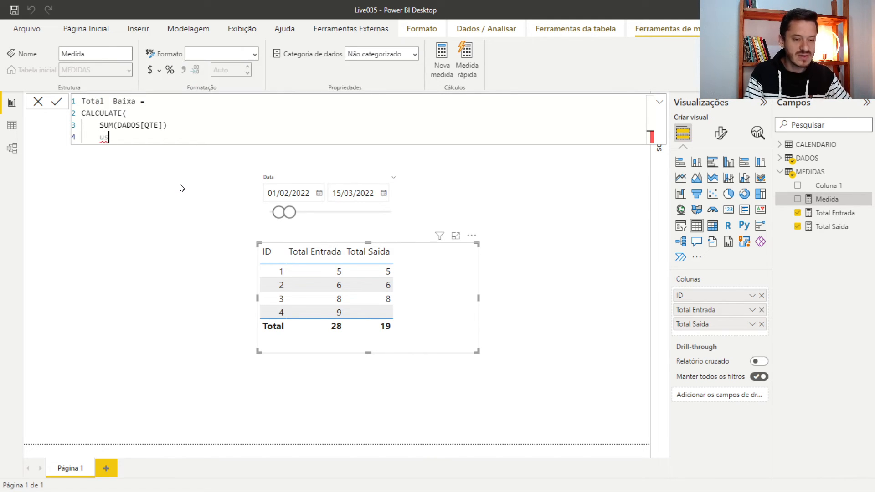
pyautogui.press('BackSpace')
pyautogui.press('BackSpace')
pyautogui.press('BackSpace')
pyautogui.press('BackSpace')
pyautogui.press('BackSpace')
pyautogui.press('BackSpace')
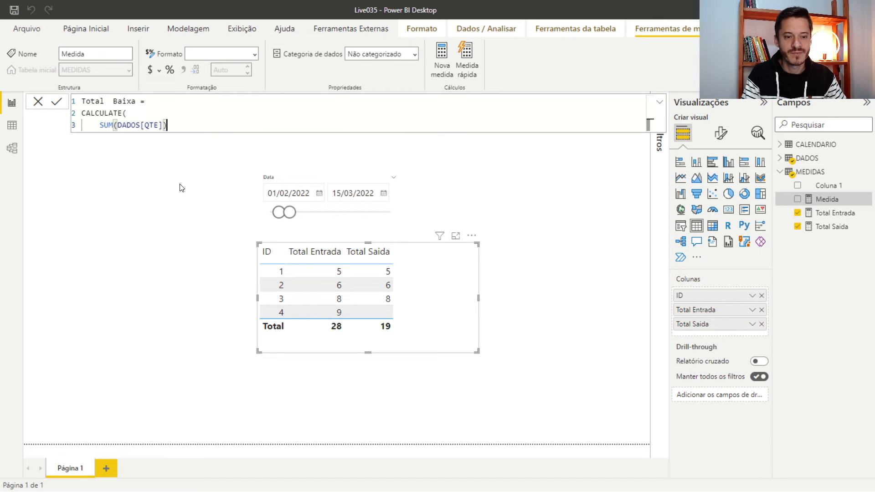
pyautogui.write(',')
pyautogui.hotkey('shift', 'Return')
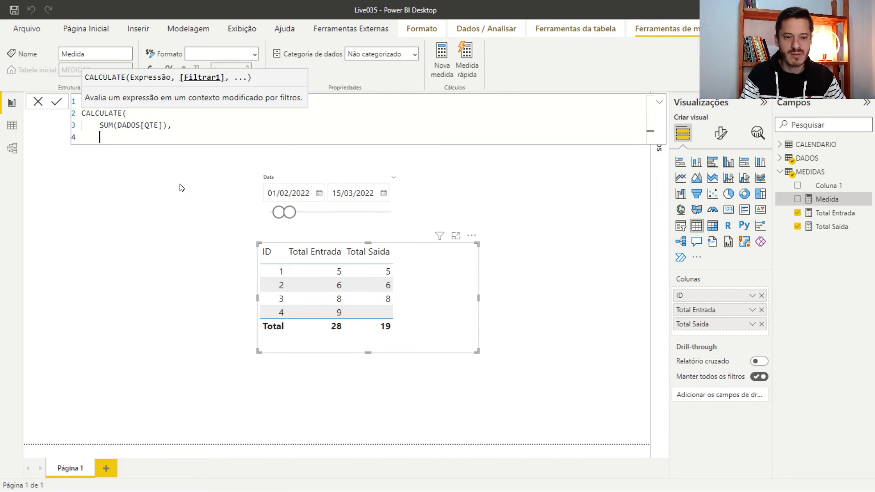
pyautogui.write('use')
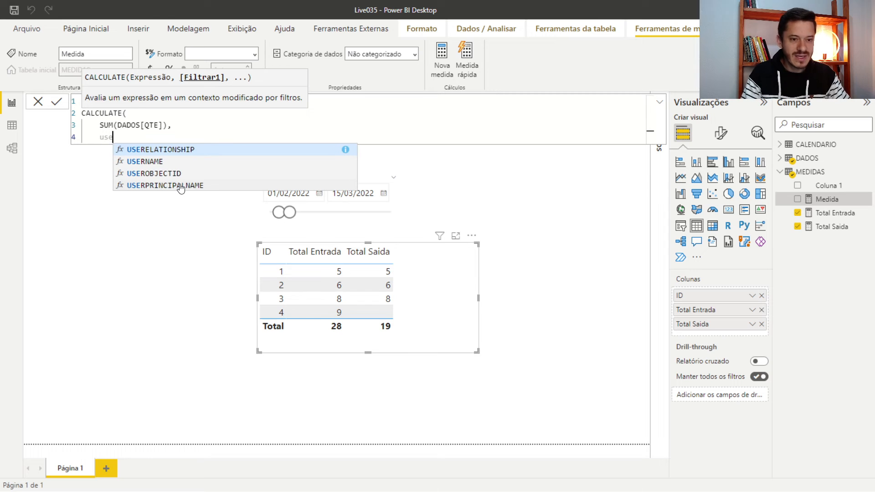
pyautogui.click(167, 149)
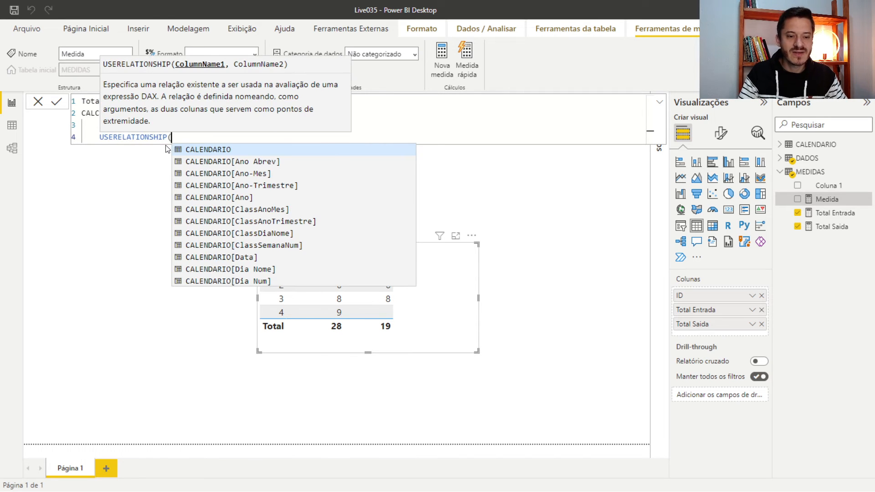
pyautogui.moveTo(167, 133); pyautogui.dragTo(101, 137)
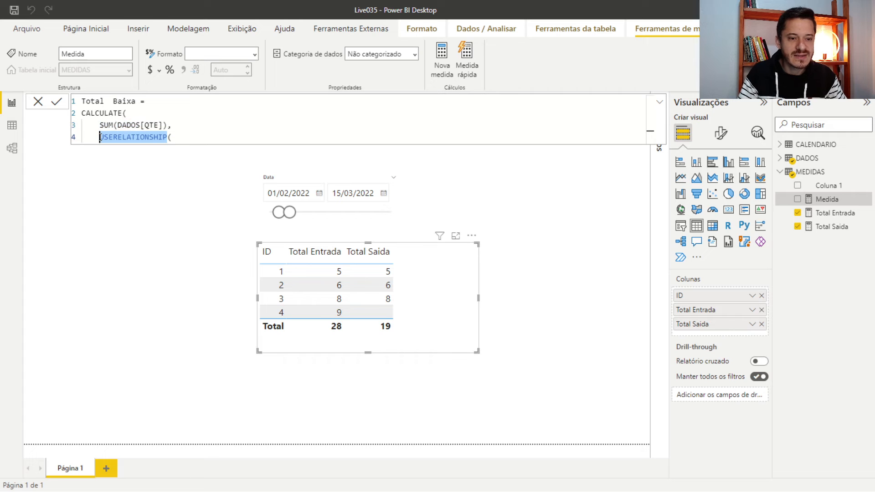
# Switch to the WordPad notes, review the two points under "Como executar", and return to Power BI Desktop
pyautogui.hotkey('alt', 'Tab')
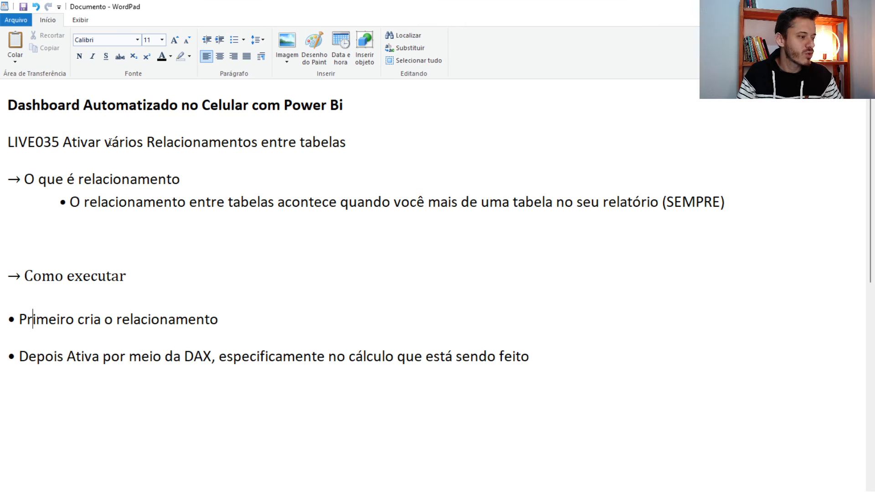
pyautogui.click(217, 319)
pyautogui.moveTo(215, 318); pyautogui.dragTo(66, 310)
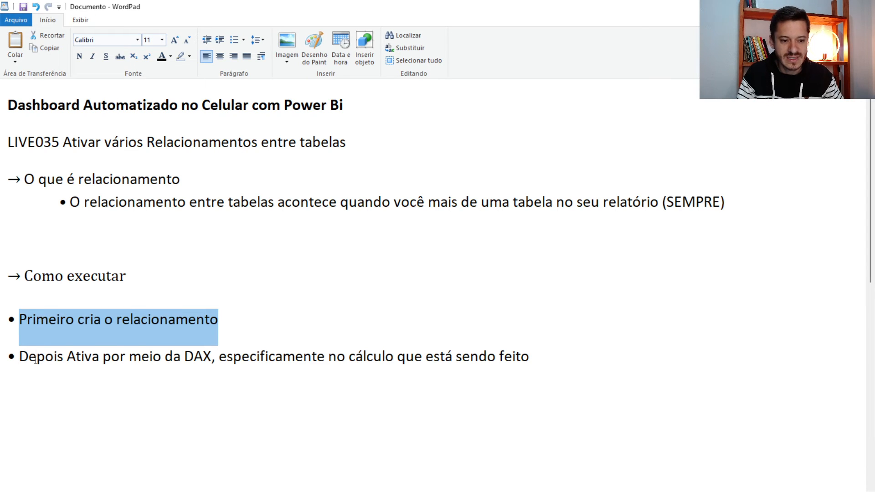
pyautogui.click(20, 358)
pyautogui.moveTo(20, 359); pyautogui.dragTo(504, 363)
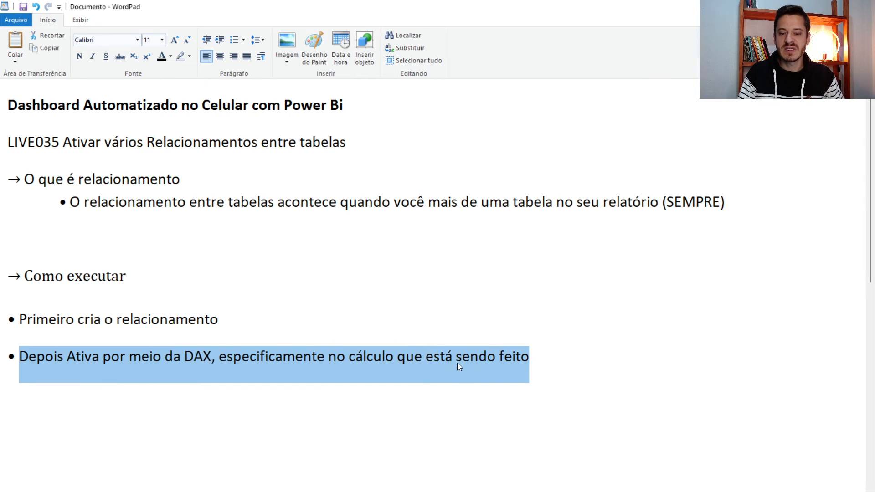
pyautogui.click(367, 359)
pyautogui.moveTo(297, 364); pyautogui.dragTo(303, 362)
pyautogui.click(431, 356)
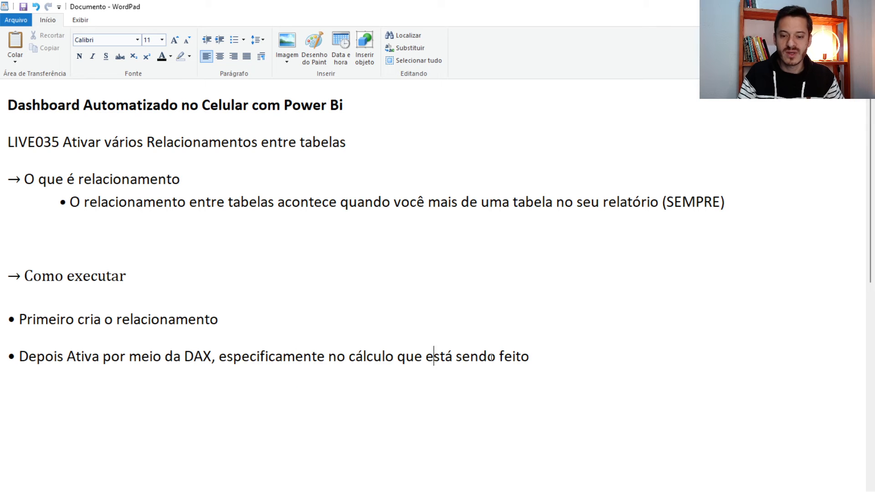
pyautogui.click(496, 355)
pyautogui.hotkey('alt', 'Tab')
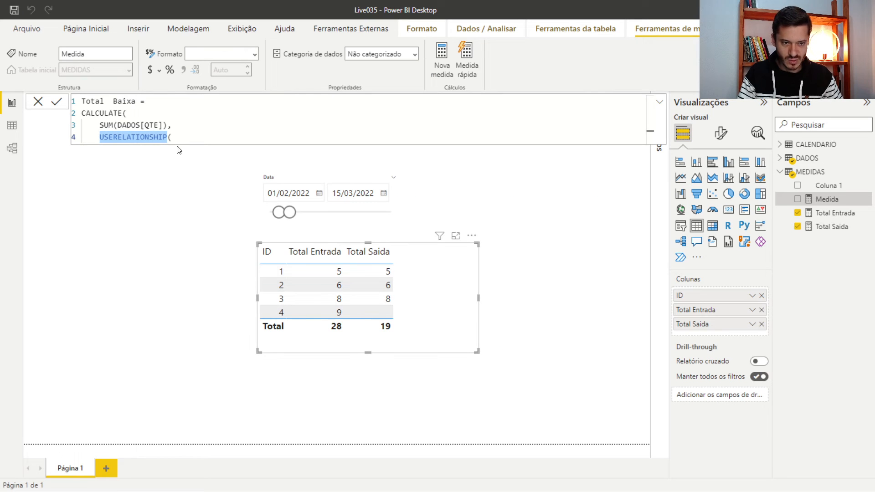
# Complete USERELATIONSHIP with CALENDARIO[Data] and DADOS[DT_BAIXA], close both functions and commit the Total Baixa measure
pyautogui.click(126, 104)
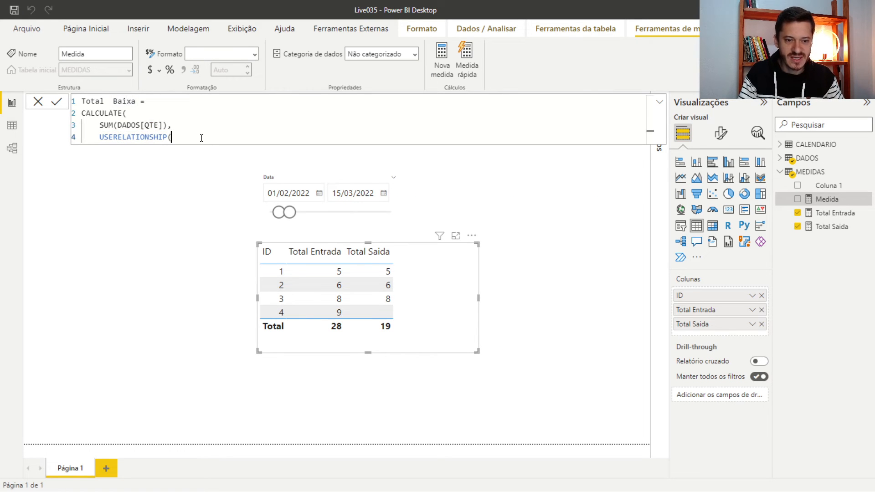
pyautogui.write('data')
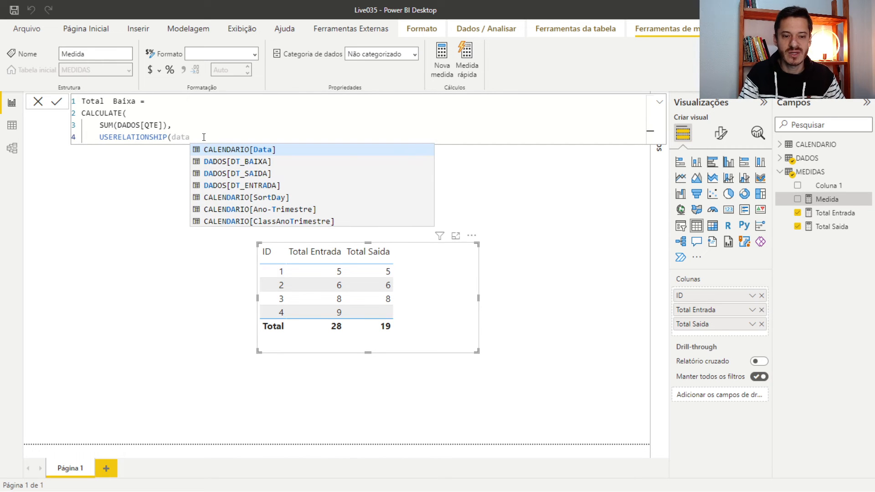
pyautogui.press('Tab')
pyautogui.write(',')
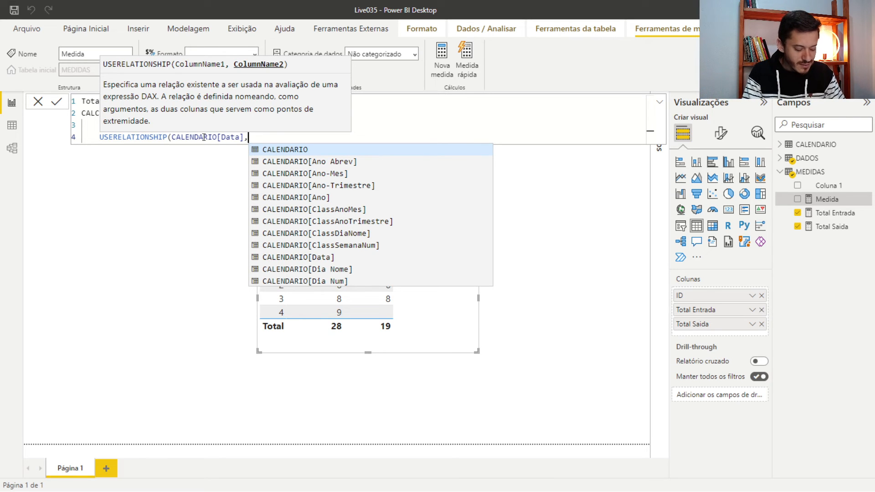
pyautogui.write('d')
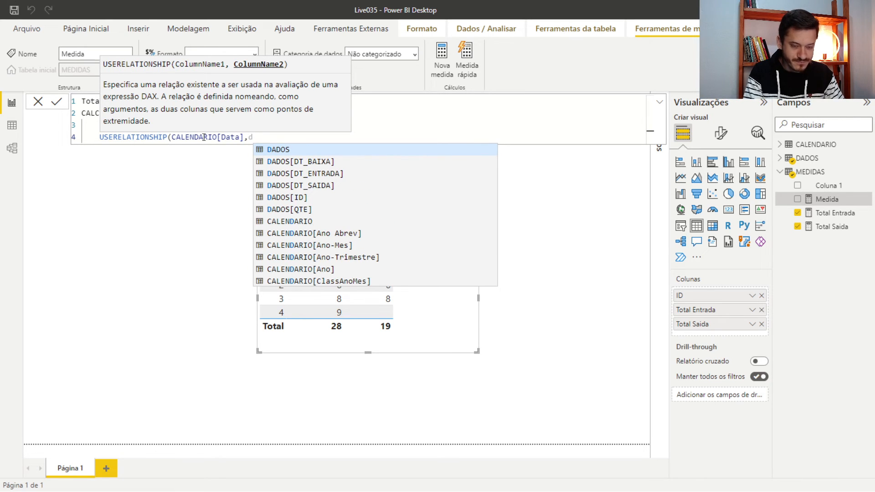
pyautogui.write('t')
pyautogui.press('Tab')
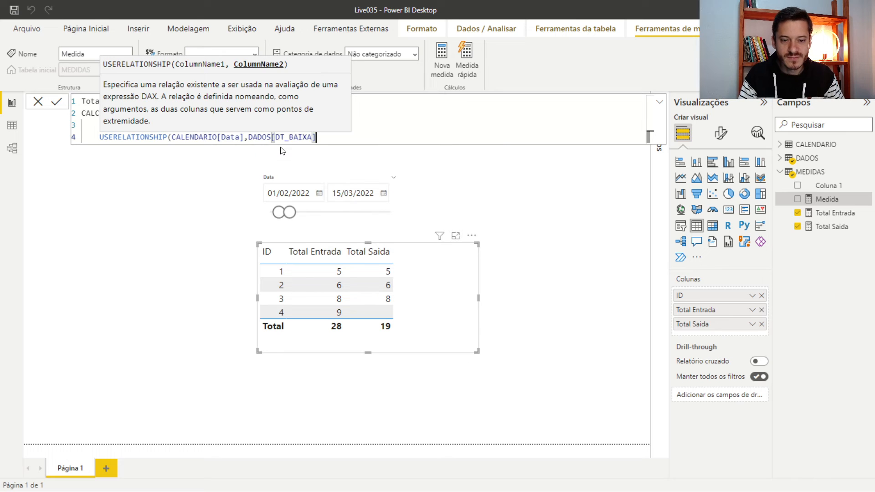
pyautogui.write(')')
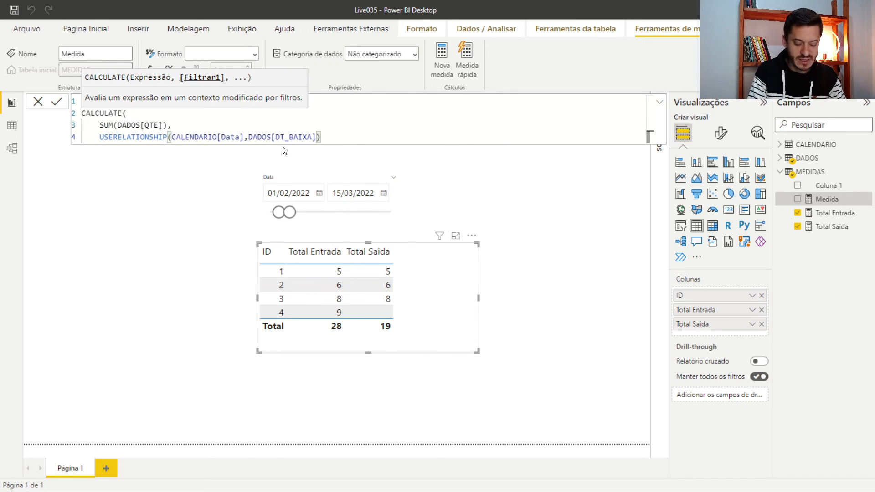
pyautogui.write(')')
pyautogui.press('BackSpace')
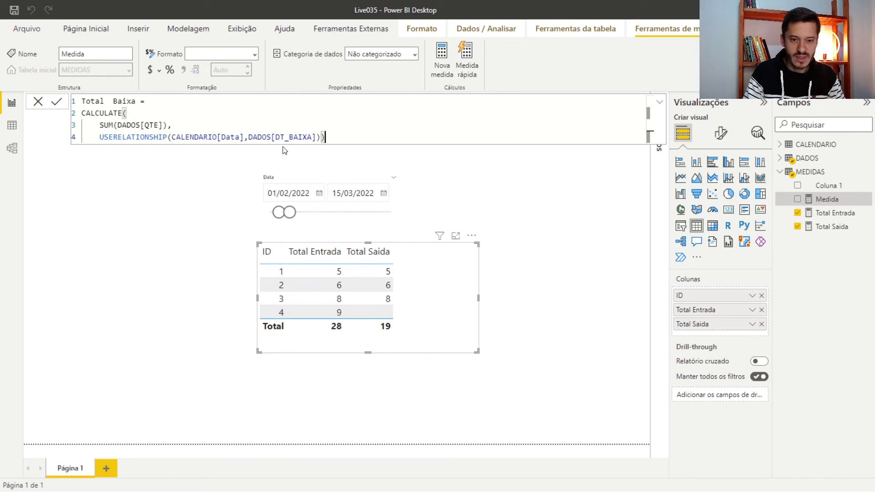
pyautogui.press('Return')
# Add the Total Baixa measure as a column of the existing table visual, deleting the stray chart made from it
pyautogui.moveTo(847, 201); pyautogui.dragTo(484, 305)
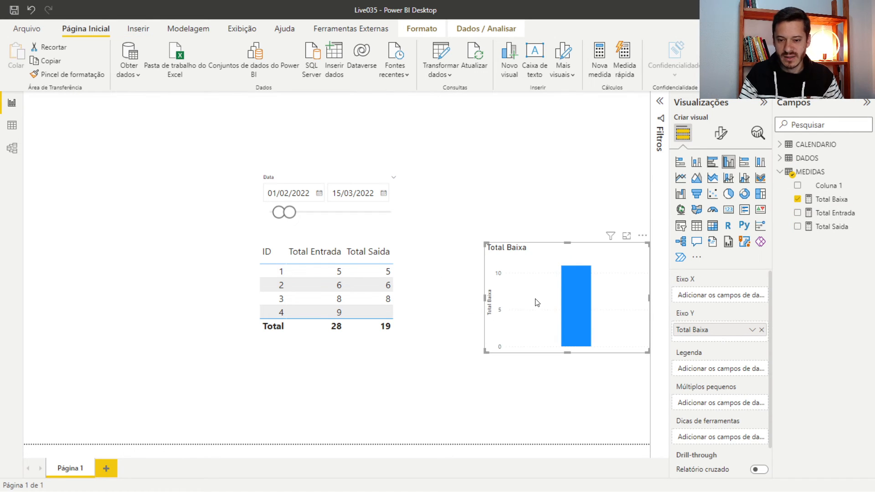
pyautogui.press('Delete')
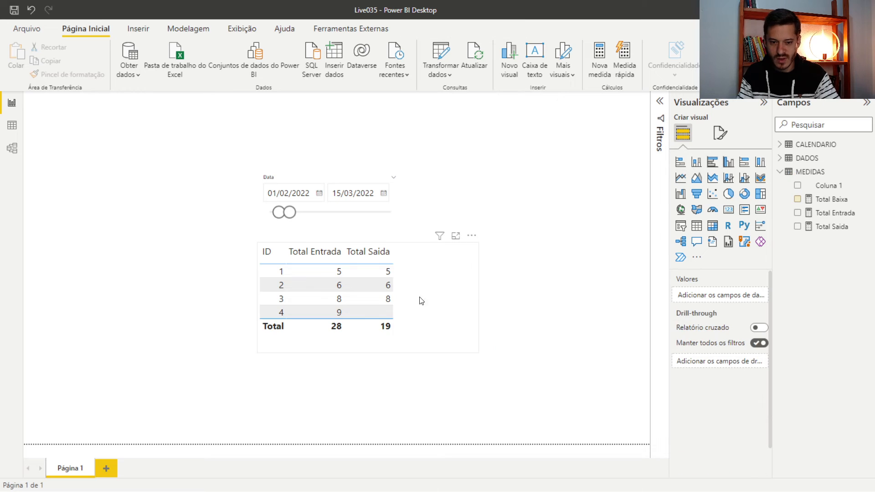
pyautogui.click(450, 311)
pyautogui.moveTo(831, 199); pyautogui.dragTo(423, 294)
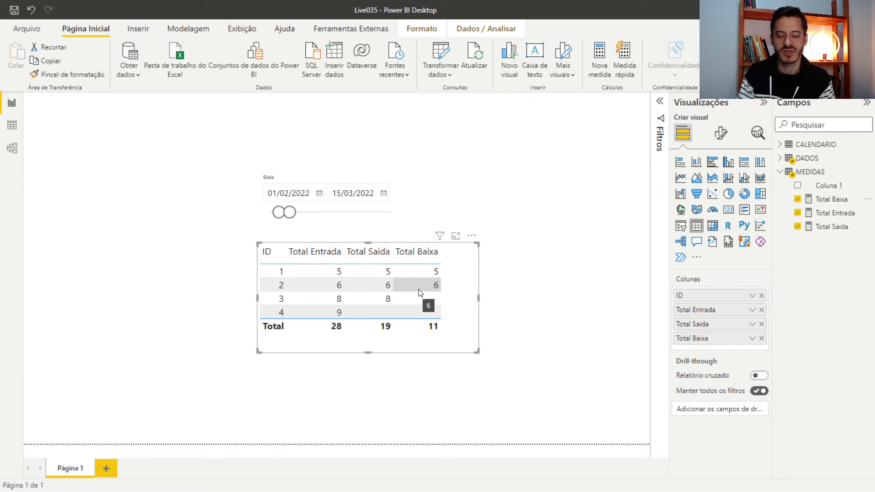
# Display the DADOS table's data and check the DT_BAIXA dates of IDs 1, 2 and 3 against the report's date range
pyautogui.click(19, 125)
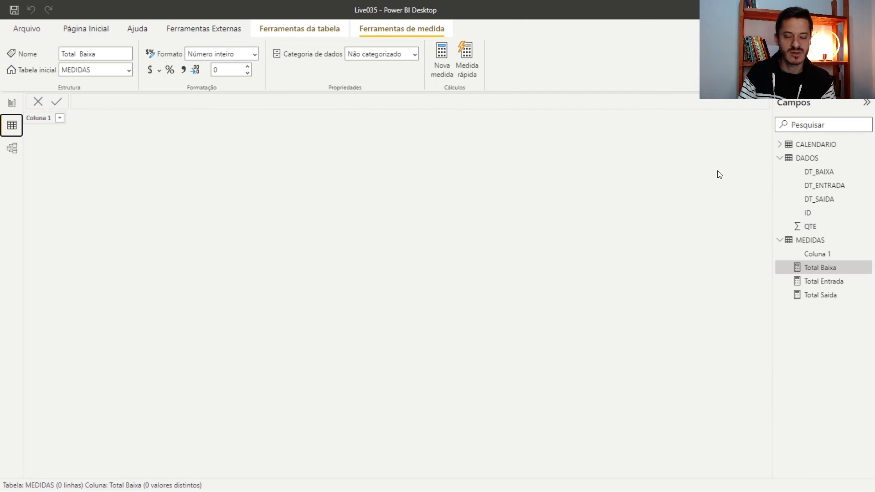
pyautogui.click(801, 159)
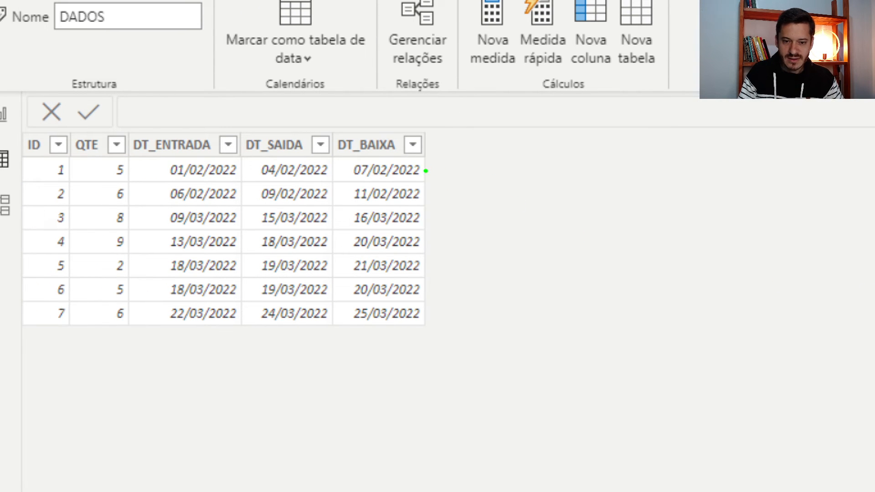
pyautogui.moveTo(426, 171); pyautogui.dragTo(432, 177)
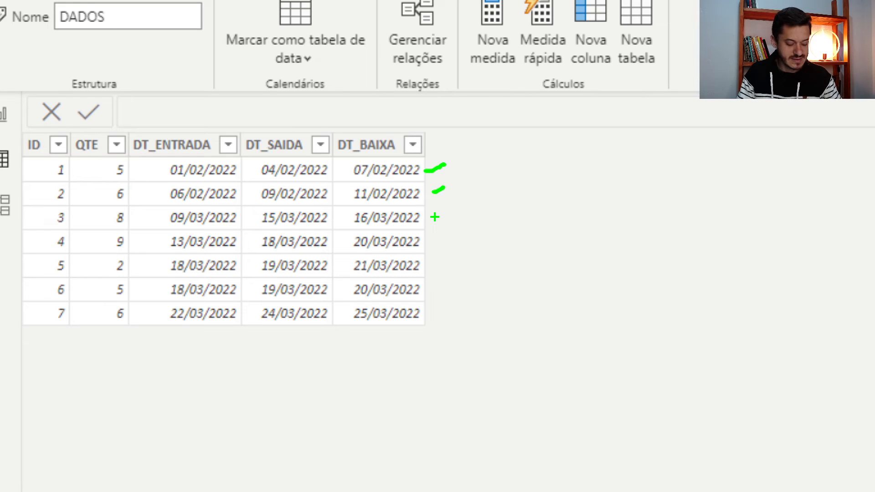
pyautogui.moveTo(435, 218)
pyautogui.mouseDown()
pyautogui.moveTo(458, 206)
pyautogui.moveTo(445, 217)
pyautogui.mouseUp()
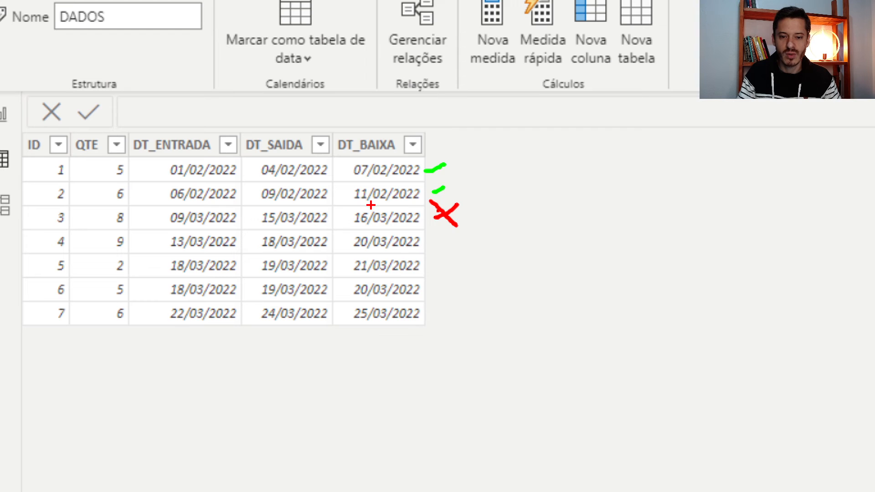
# Return to the report page and compare the Data slicer's end date with the Total Baixa column
pyautogui.click(3, 113)
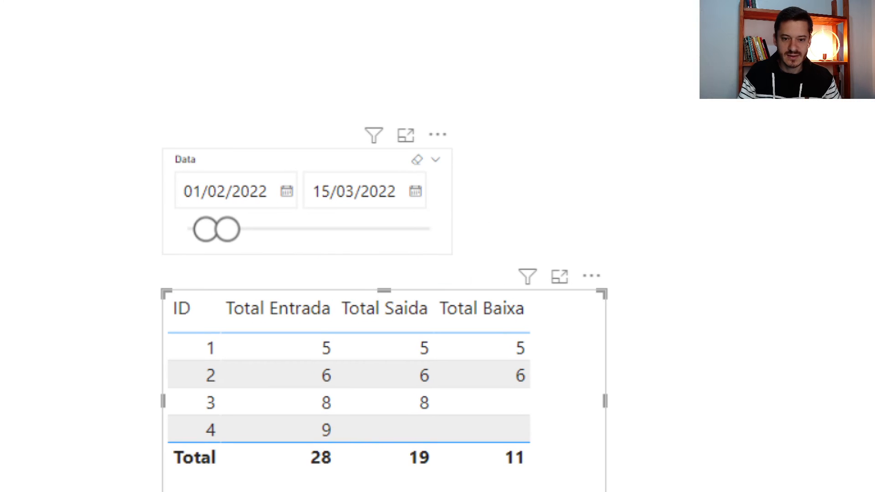
pyautogui.moveTo(300, 162); pyautogui.dragTo(430, 214)
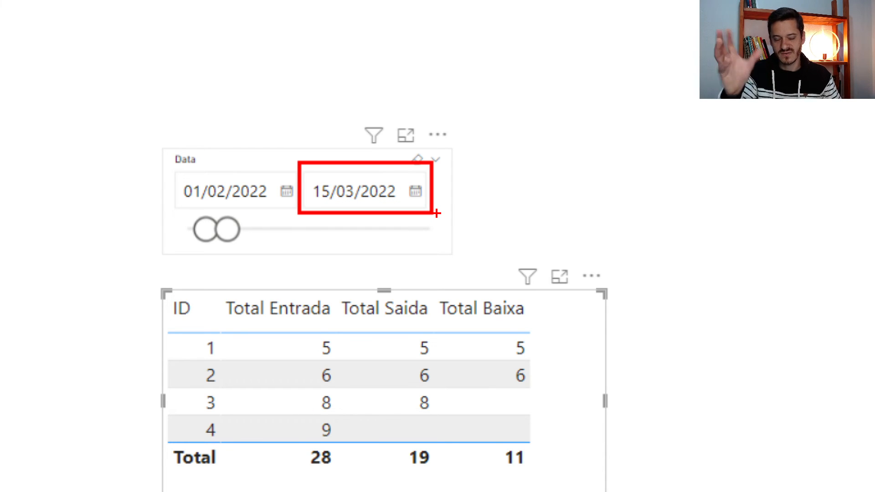
pyautogui.press('Escape')
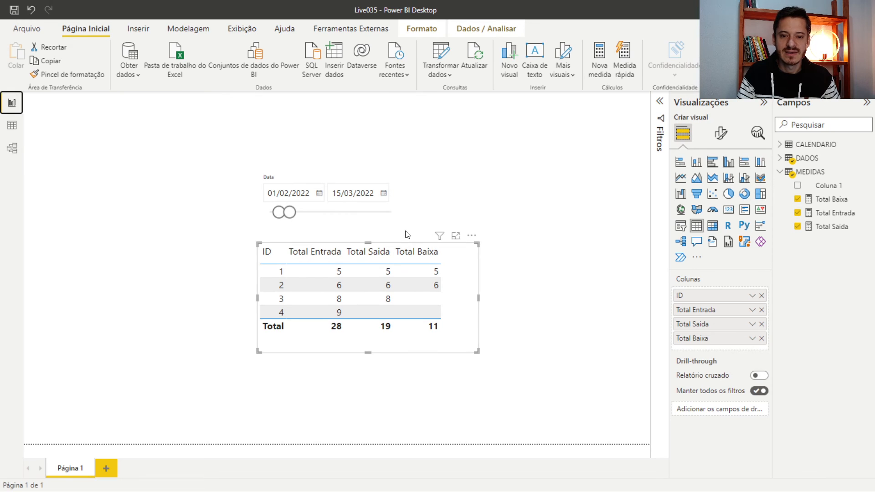
# Set the Data slicer's end date to 17/03/2022 to test the Total Baixa column
pyautogui.click(384, 193)
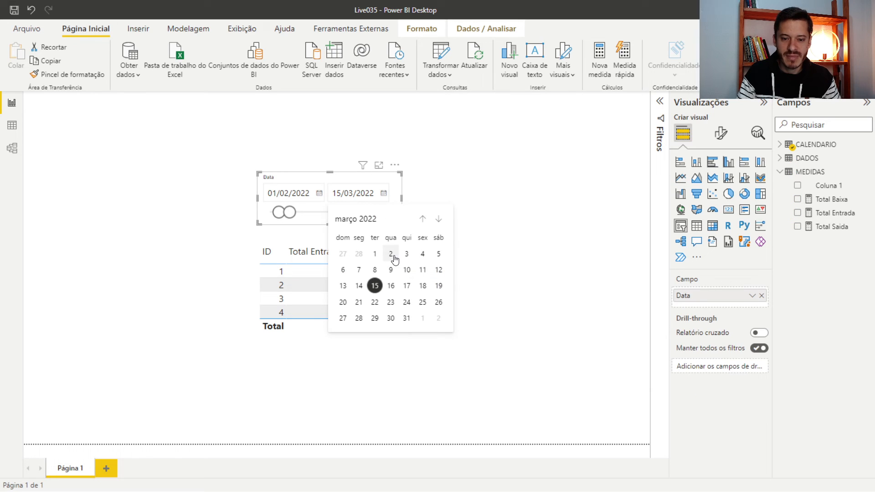
pyautogui.click(403, 285)
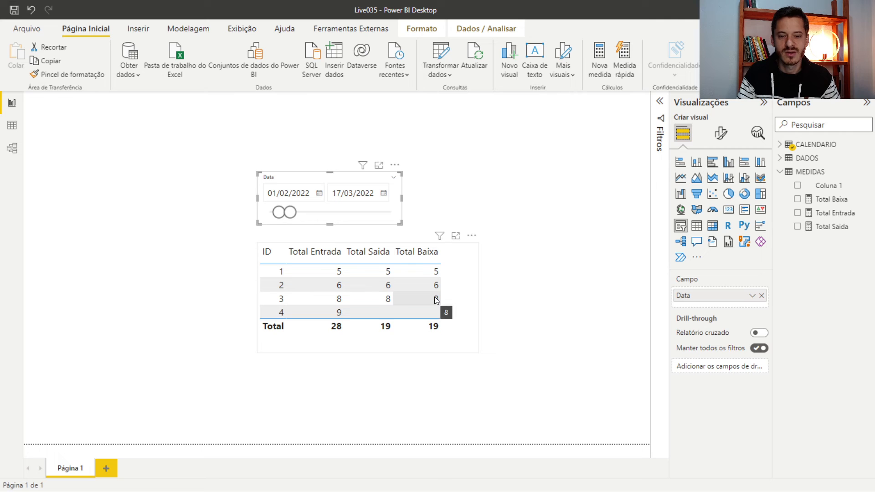
# Move the Data slicer and the table visual up the page, with the table directly beneath the slicer
pyautogui.click(440, 312)
pyautogui.moveTo(451, 345); pyautogui.dragTo(398, 330)
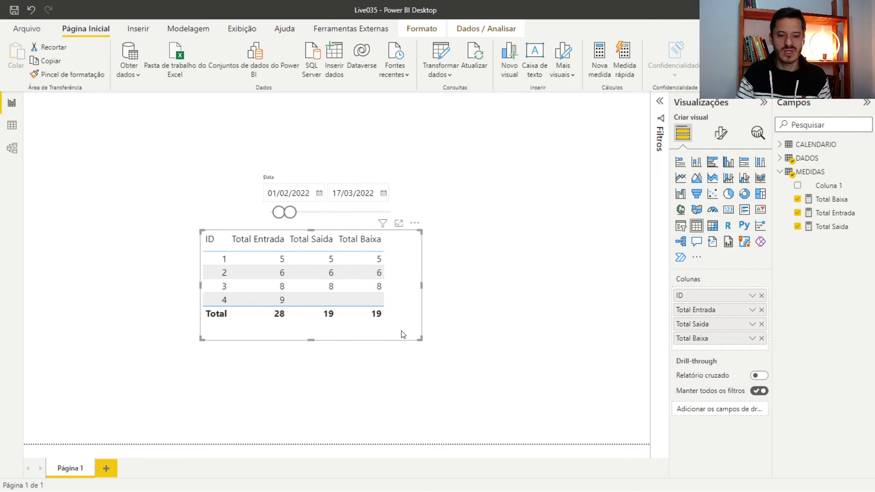
pyautogui.moveTo(397, 198); pyautogui.dragTo(339, 130)
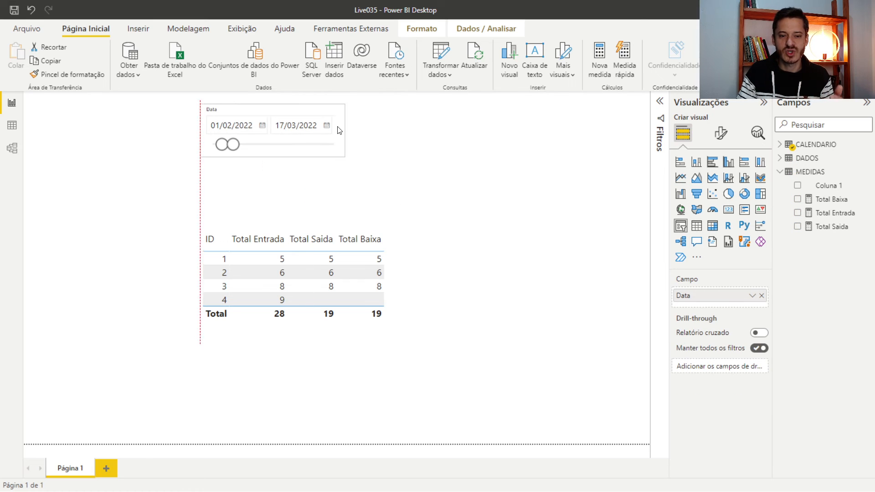
pyautogui.moveTo(408, 295); pyautogui.dragTo(398, 230)
pyautogui.click(572, 285)
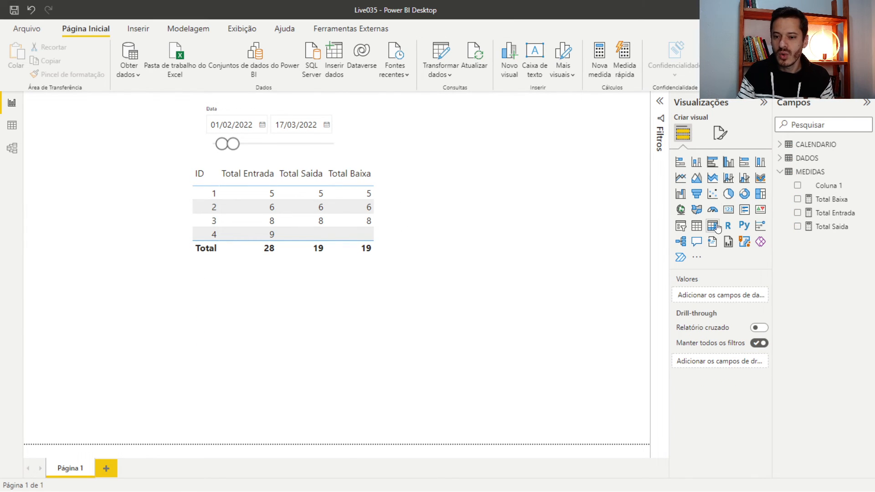
# Insert a card visual showing Total Saida, duplicate it twice and spread the three cards in a row below the table
pyautogui.click(729, 210)
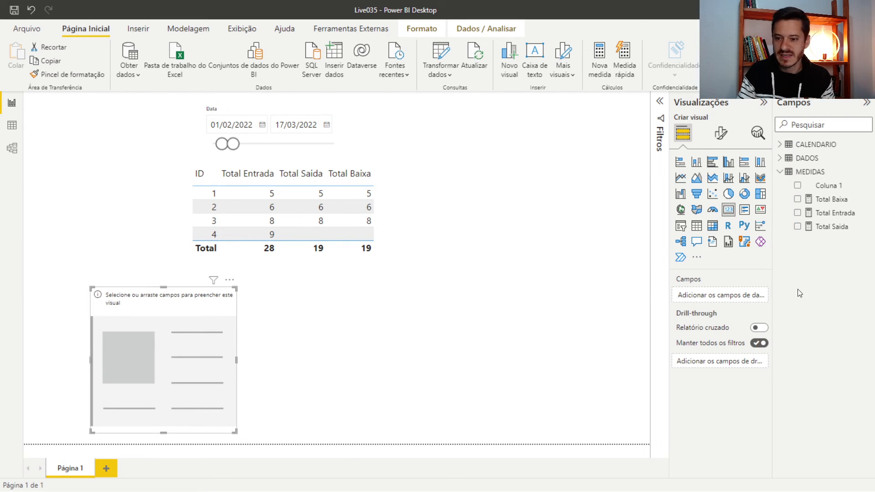
pyautogui.moveTo(824, 227); pyautogui.dragTo(181, 332)
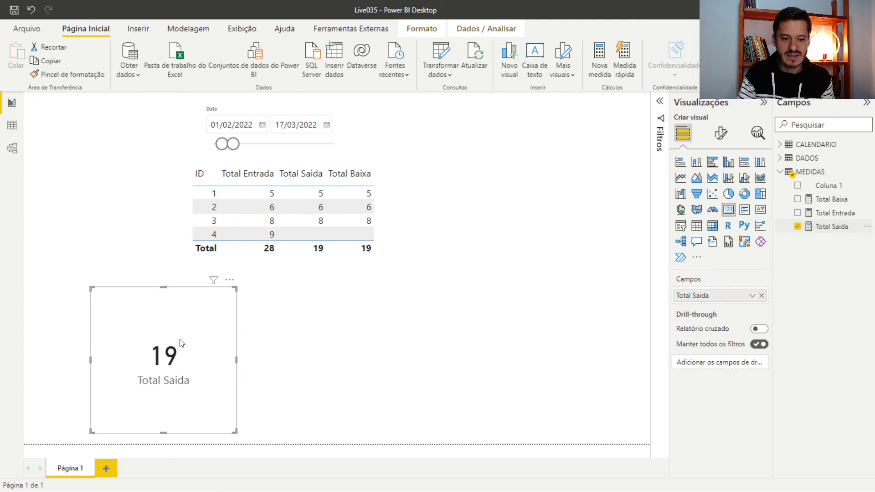
pyautogui.hotkey('ctrl', 'c')
pyautogui.hotkey('ctrl', 'v')
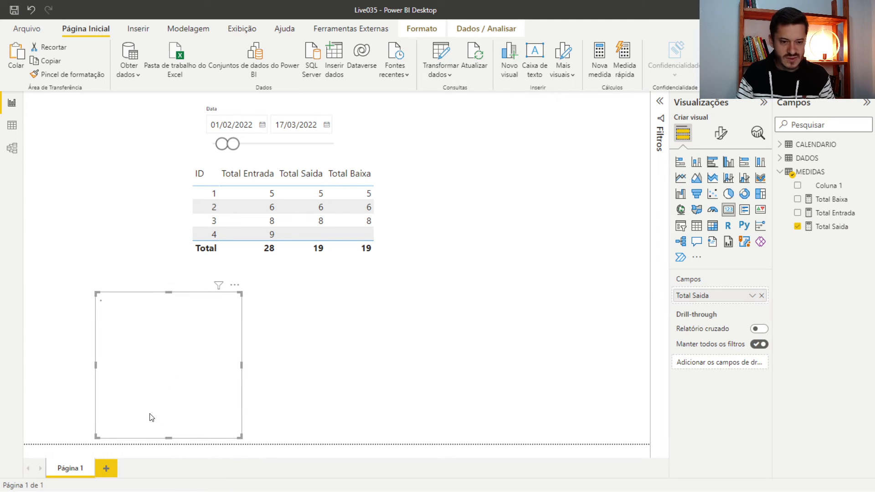
pyautogui.moveTo(152, 417); pyautogui.dragTo(492, 393)
pyautogui.click(211, 380)
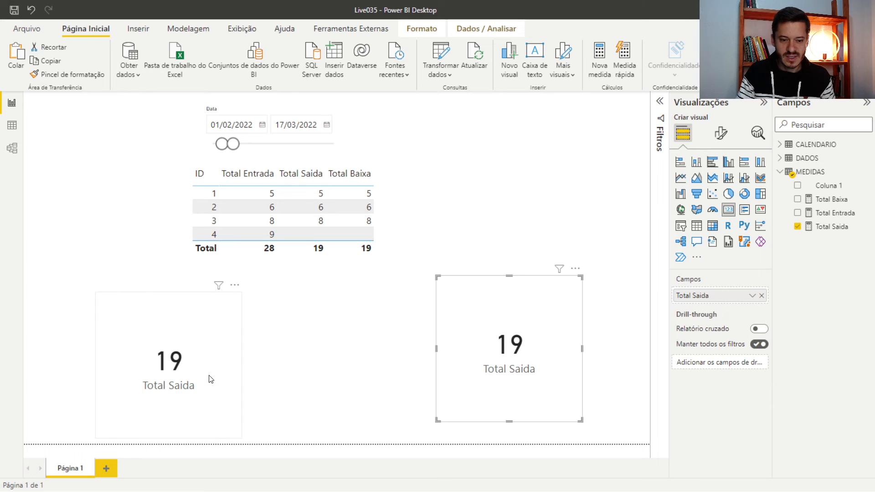
pyautogui.hotkey('ctrl', 'v')
pyautogui.moveTo(211, 381); pyautogui.dragTo(367, 365)
pyautogui.moveTo(523, 337); pyautogui.dragTo(527, 362)
# Replace the measure in the middle card with Total Entrada and the one in the third card with Total Baixa
pyautogui.click(365, 363)
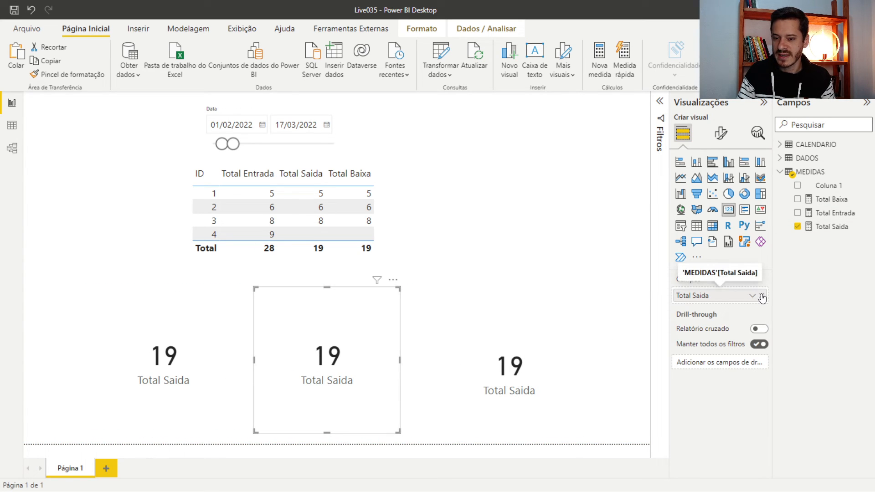
pyautogui.moveTo(826, 213); pyautogui.dragTo(714, 296)
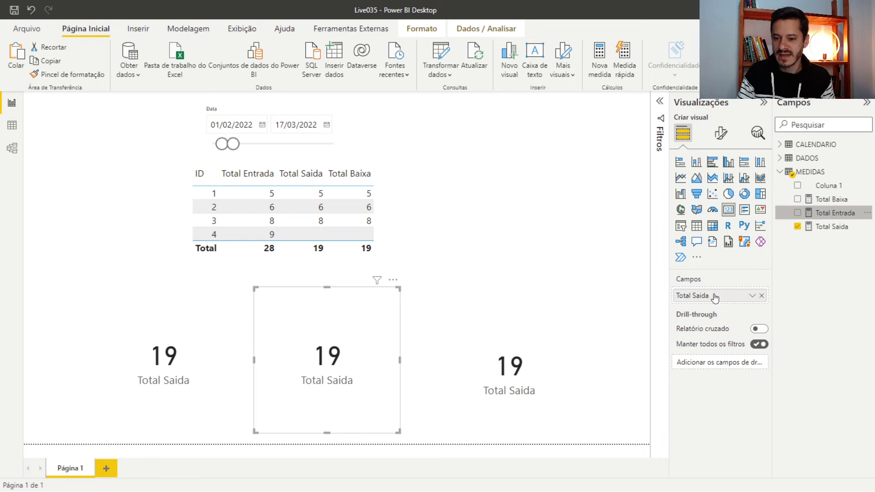
pyautogui.click(471, 338)
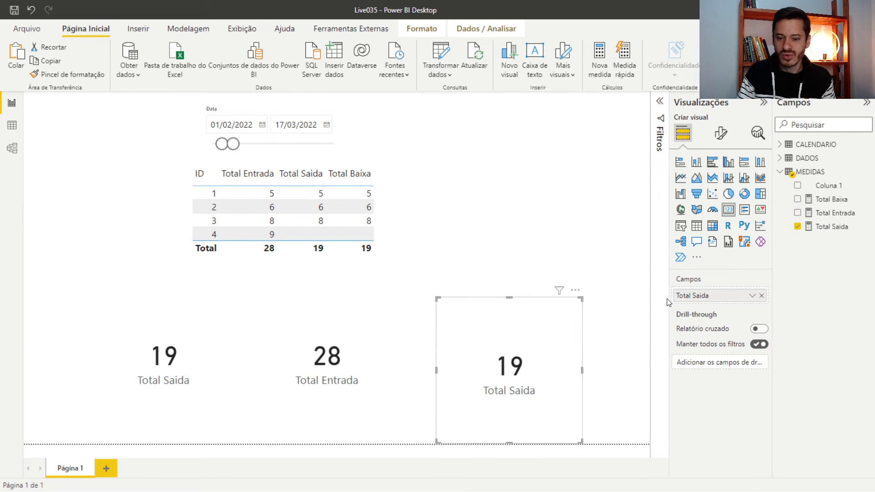
pyautogui.click(800, 226)
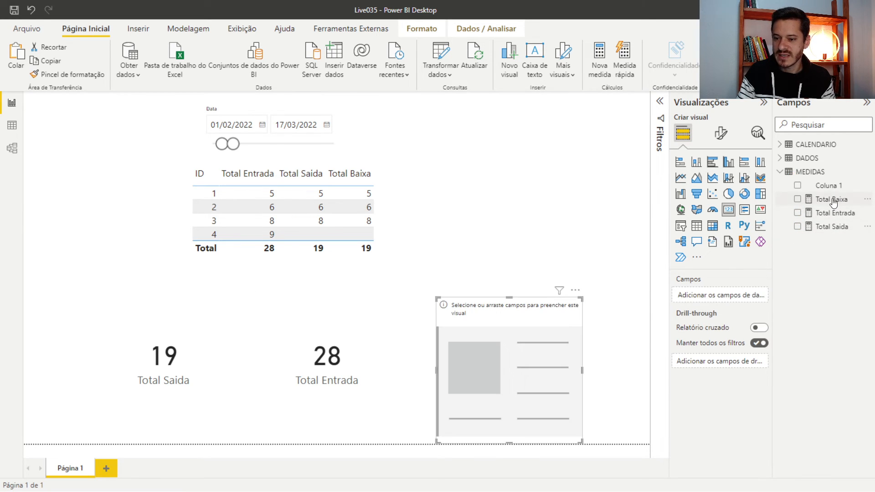
pyautogui.moveTo(829, 199); pyautogui.dragTo(513, 363)
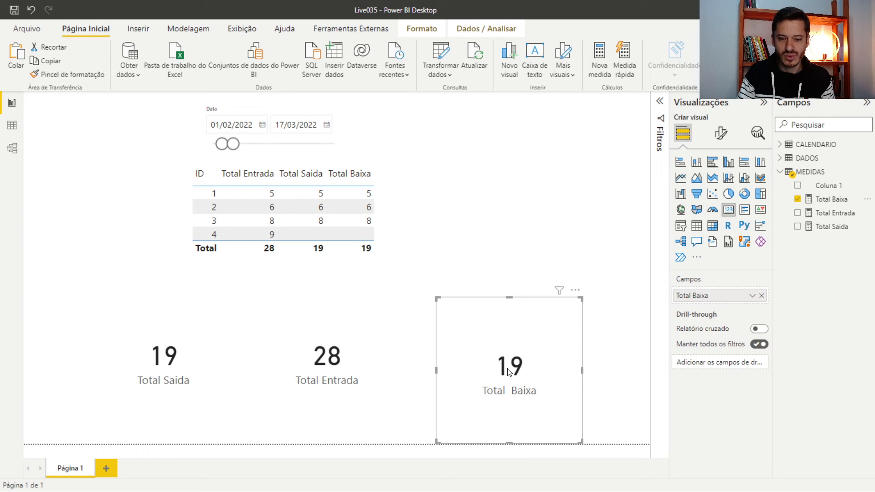
# Set the Data slicer's end date to 15/03/2022
pyautogui.click(326, 125)
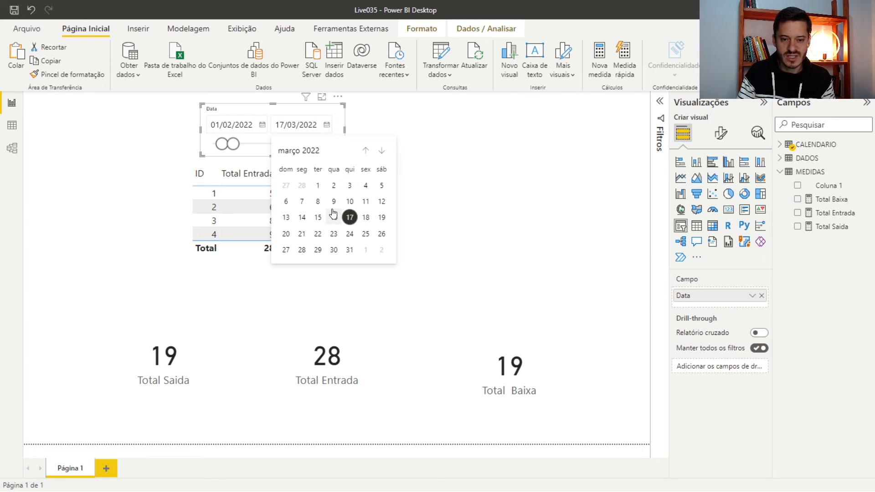
pyautogui.click(318, 218)
# Rearrange the three cards below the table in the order Total Entrada, Total Saida, Total Baixa
pyautogui.moveTo(466, 346); pyautogui.dragTo(39, 170)
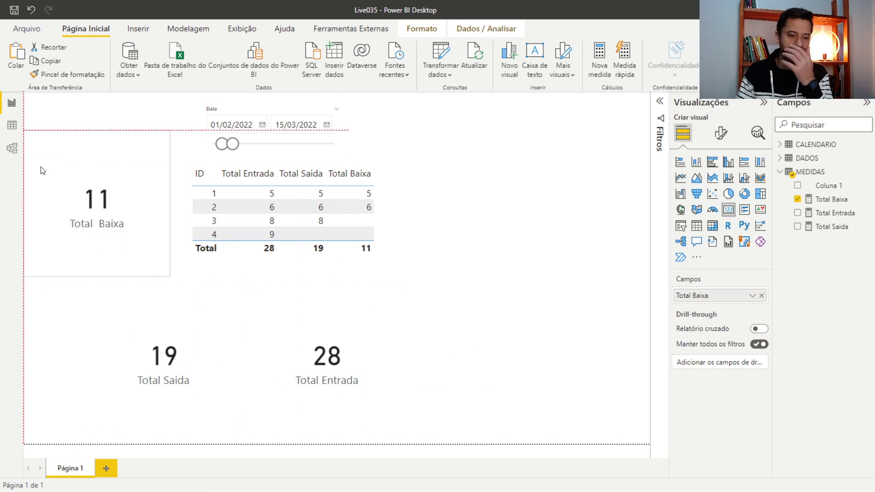
pyautogui.click(224, 381)
pyautogui.moveTo(224, 381); pyautogui.dragTo(458, 380)
pyautogui.moveTo(335, 383); pyautogui.dragTo(89, 411)
pyautogui.click(494, 381)
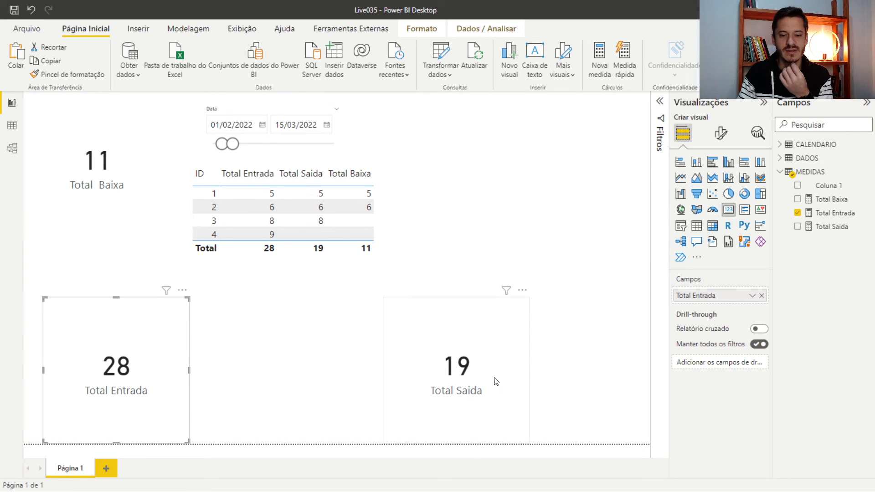
pyautogui.moveTo(494, 381); pyautogui.dragTo(293, 384)
pyautogui.moveTo(123, 189); pyautogui.dragTo(515, 347)
pyautogui.click(501, 266)
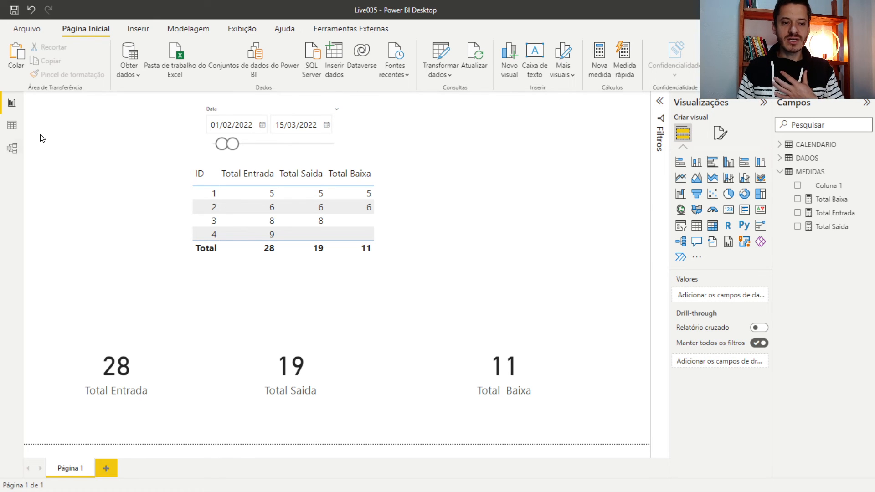
# Review the relationships between CALENDARIO and DADOS in the model diagram, and the Total Saida measure's formula from the report page
pyautogui.click(12, 148)
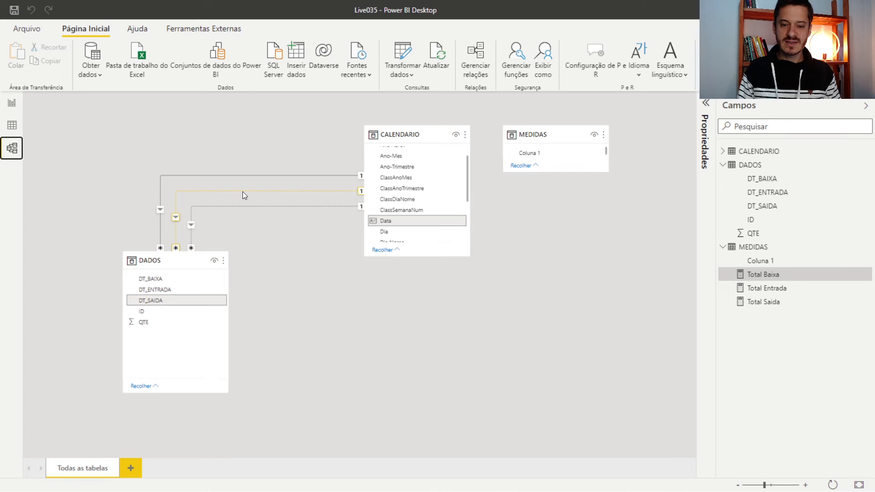
pyautogui.click(12, 103)
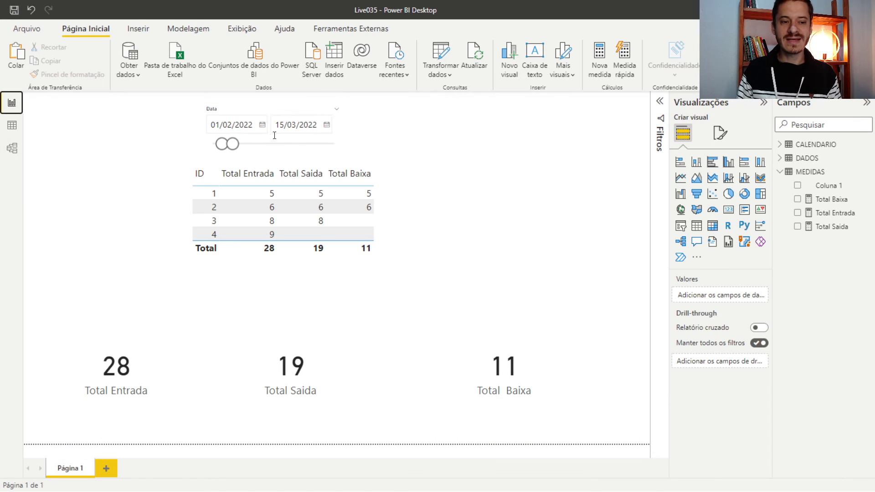
pyautogui.click(807, 226)
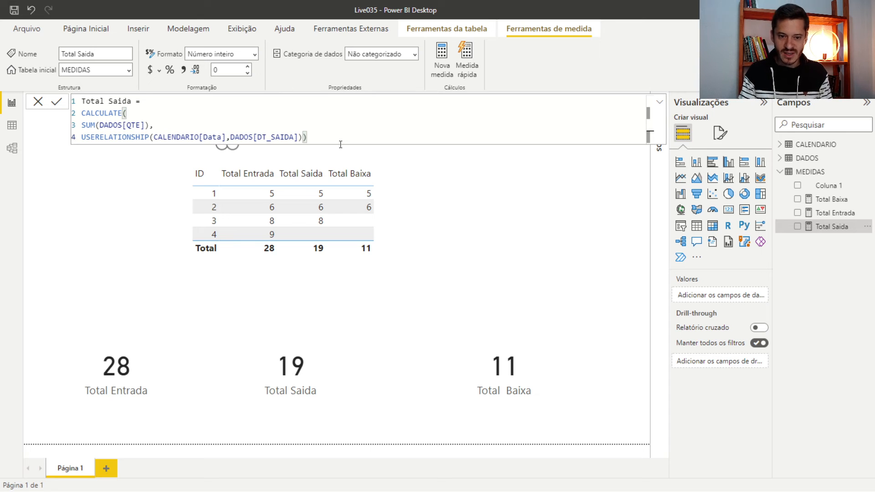
pyautogui.click(421, 201)
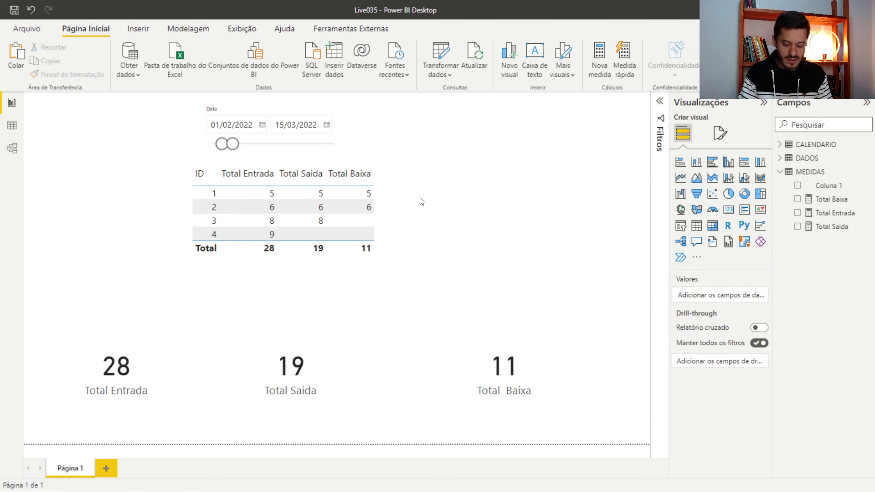